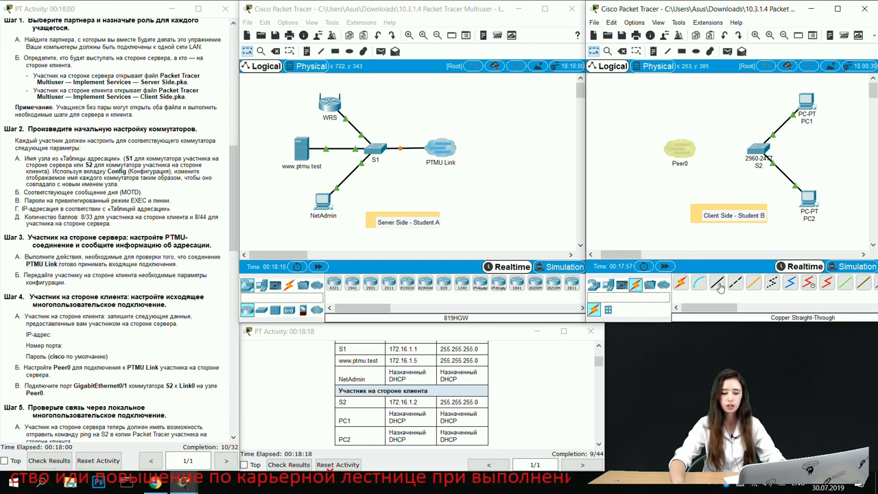
Step: Cable S2's GigabitEthernet0/1 to Peer0 Link 0 with copper straight-through, then open S1's CLI
left_click(717, 283)
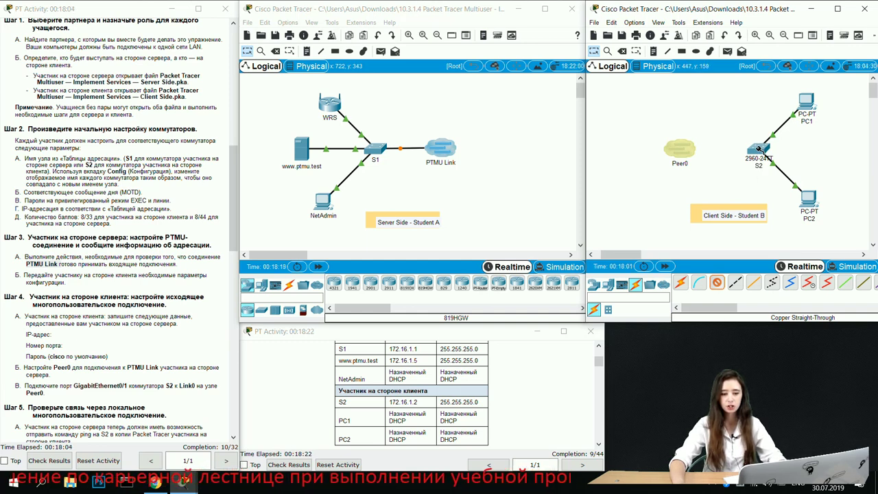
left_click(758, 149)
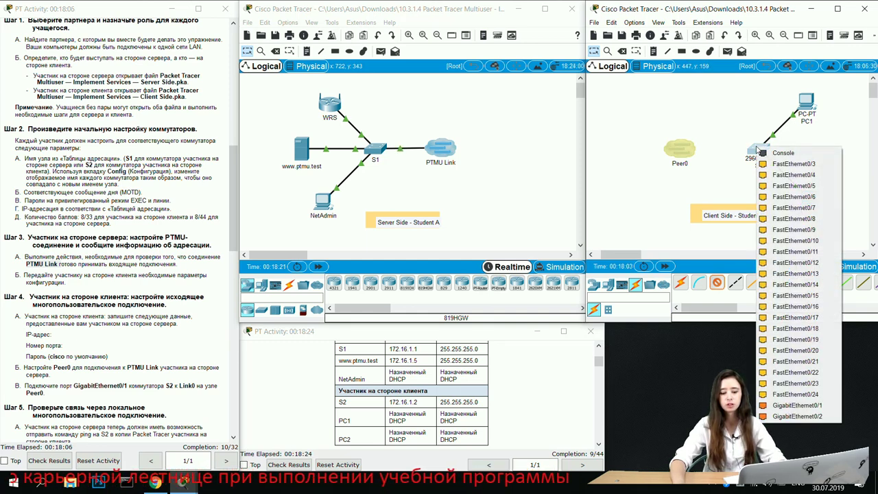
left_click(797, 405)
left_click(679, 151)
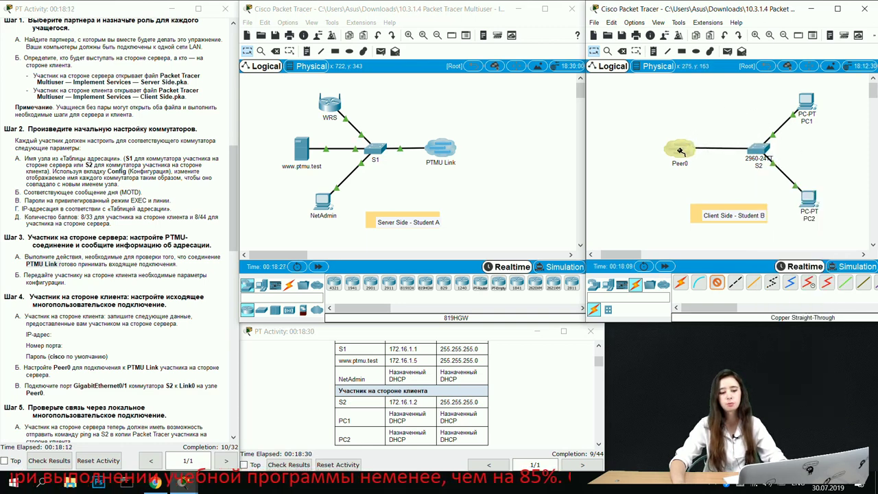
left_click(678, 151)
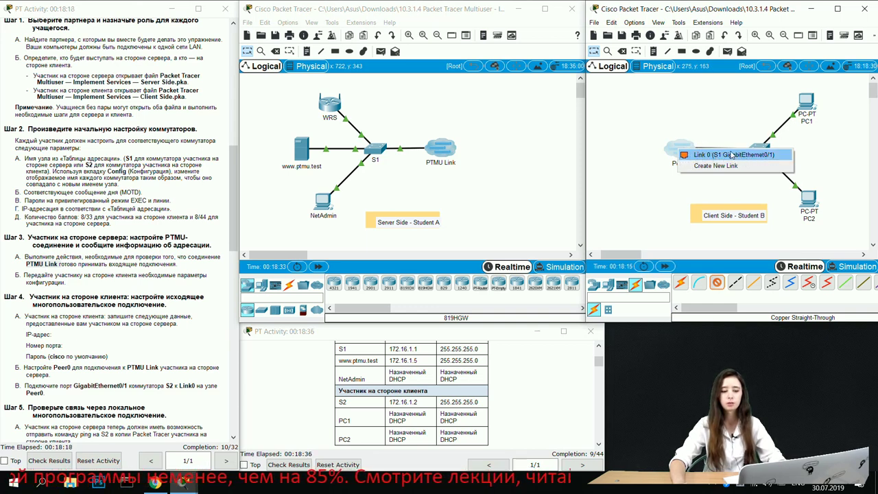
left_click(731, 155)
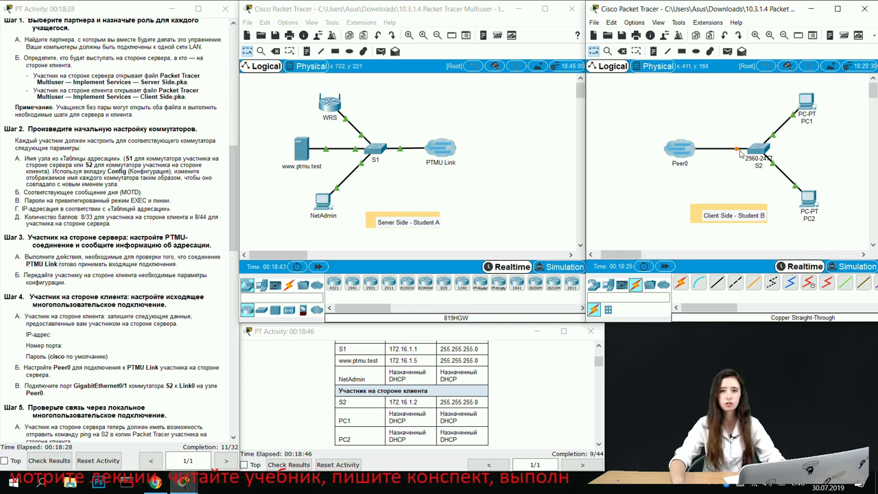
left_click(476, 202)
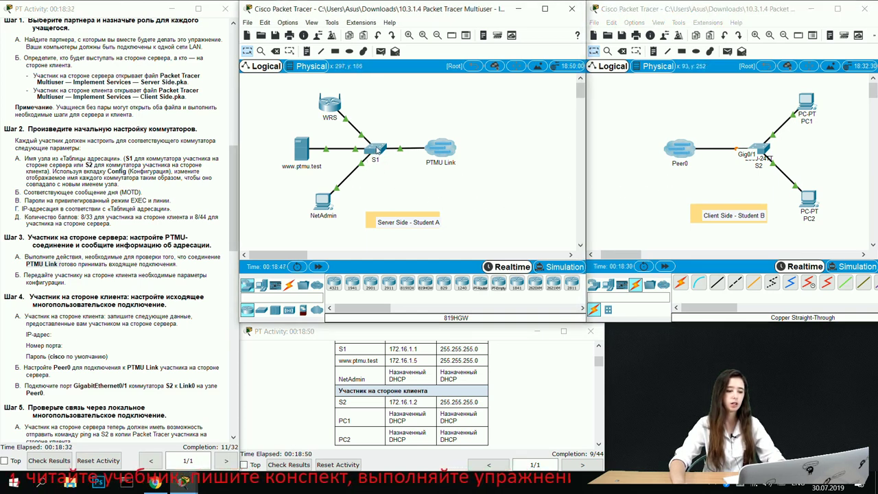
left_click(374, 152)
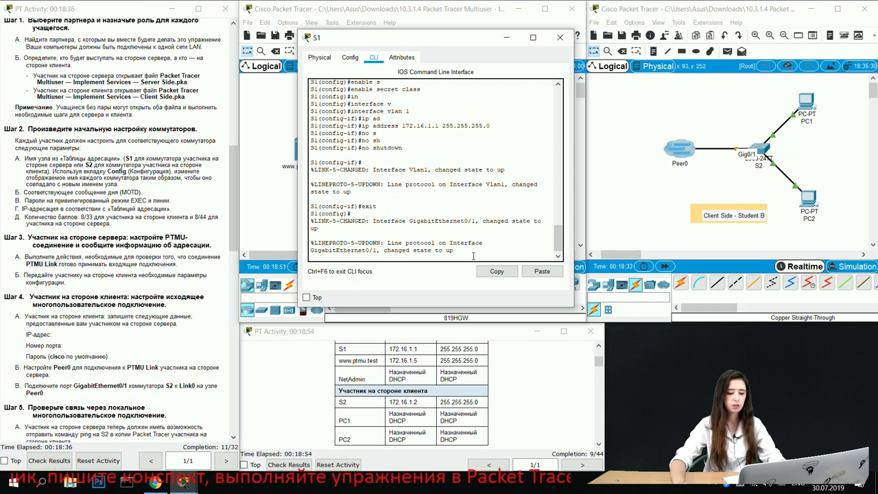
Step: Exit configuration mode on S1 with two exit commands and end the console session
key("Return")
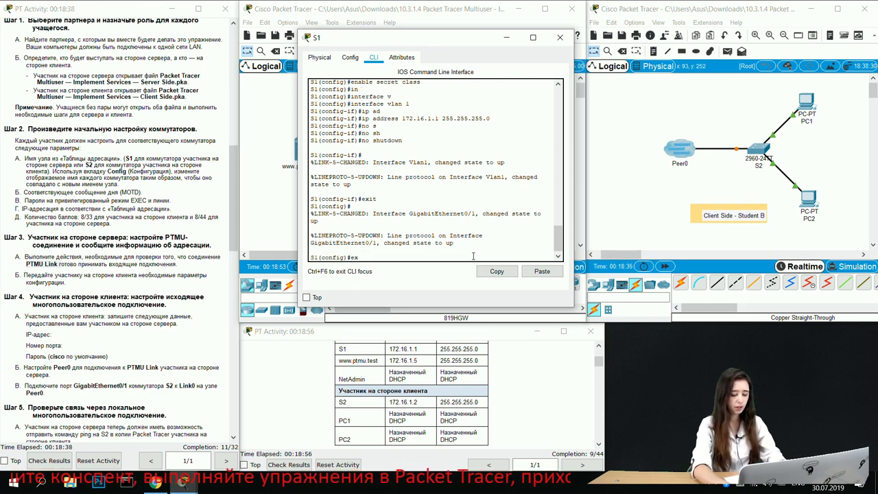
type("it")
key("Return")
key("Return")
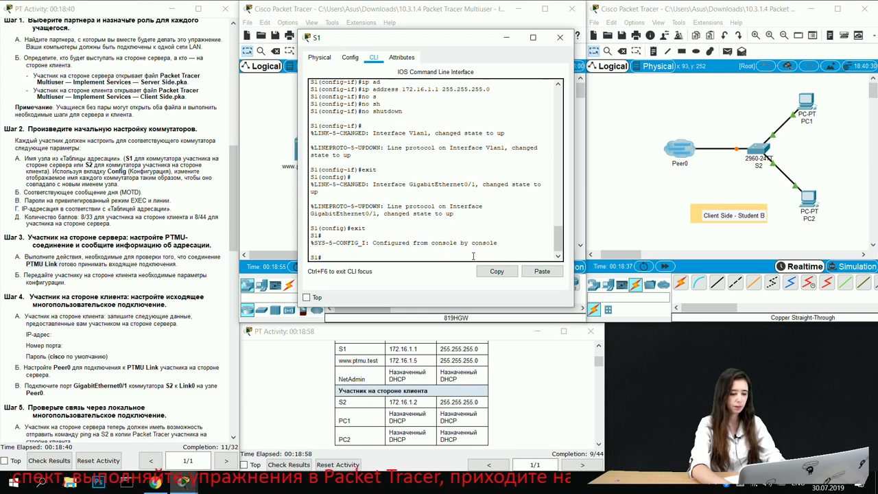
type("exit")
key("Return")
key("Return")
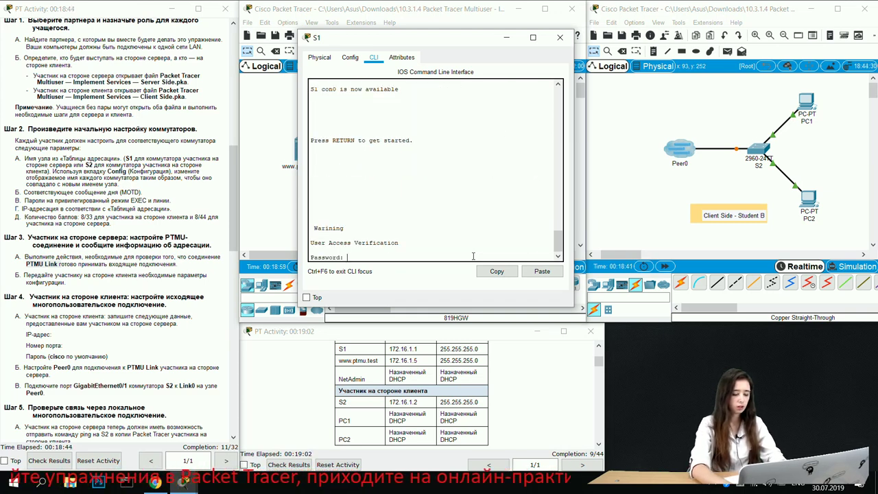
key("Return")
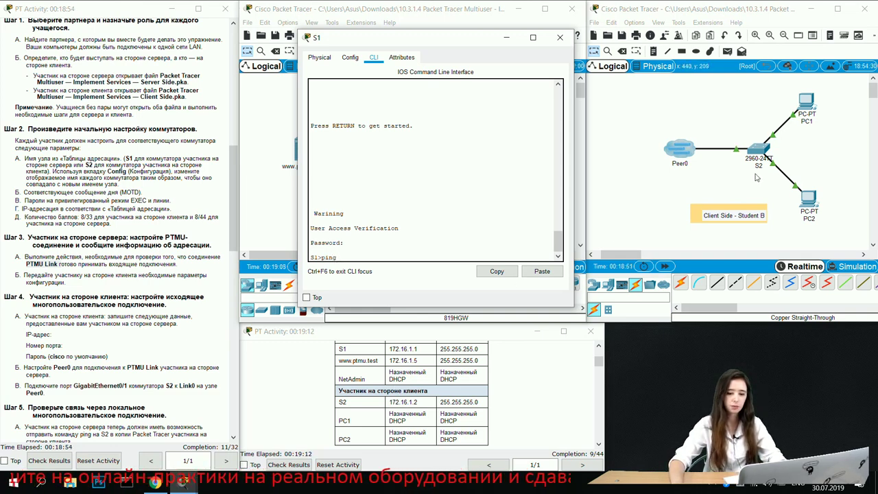
Step: Ping 172.16.1.2 from S1, getting 3 of 5 replies, and minimize S1's console
left_click_drag(389, 403, 419, 403)
key("ctrl+c")
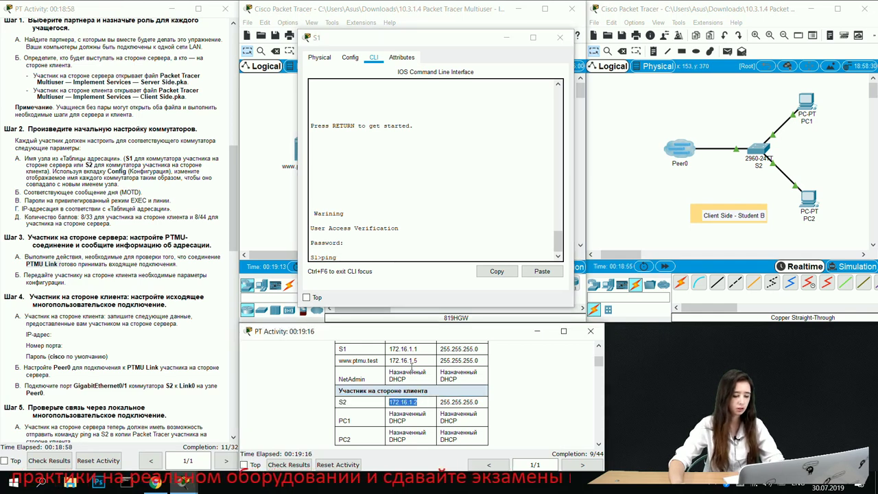
left_click(371, 257)
left_click(540, 272)
key("Return")
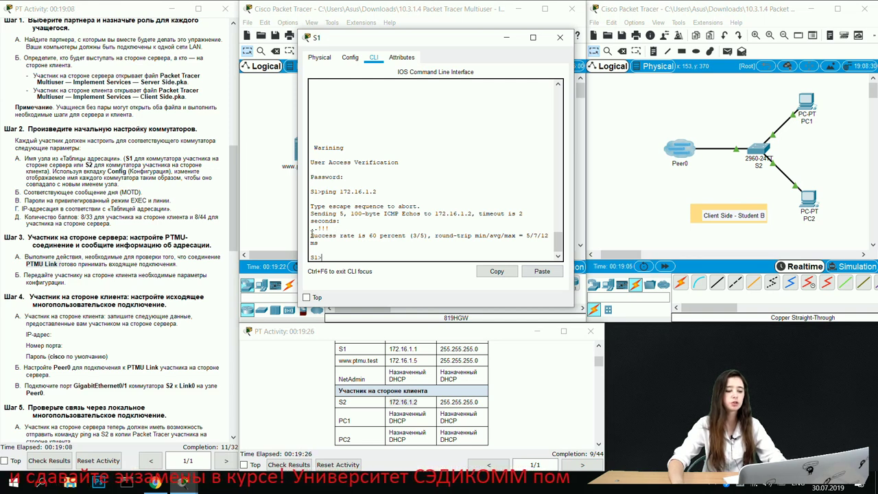
left_click_drag(311, 235, 337, 235)
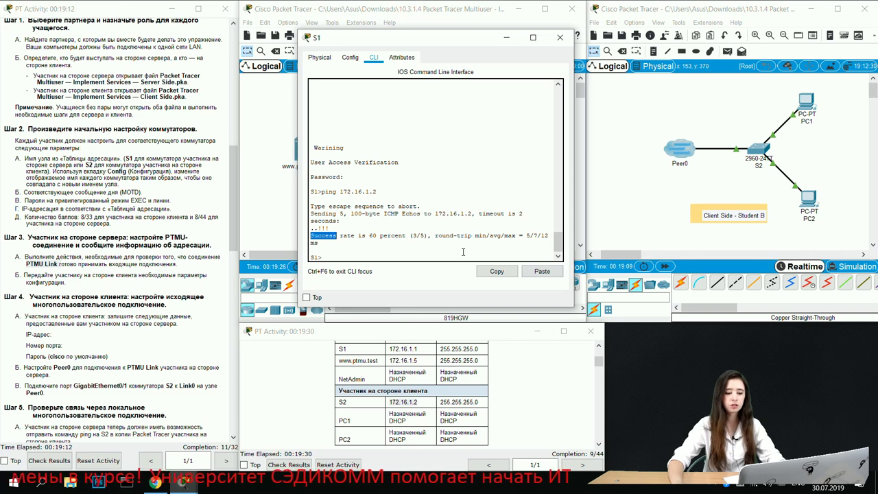
left_click(505, 39)
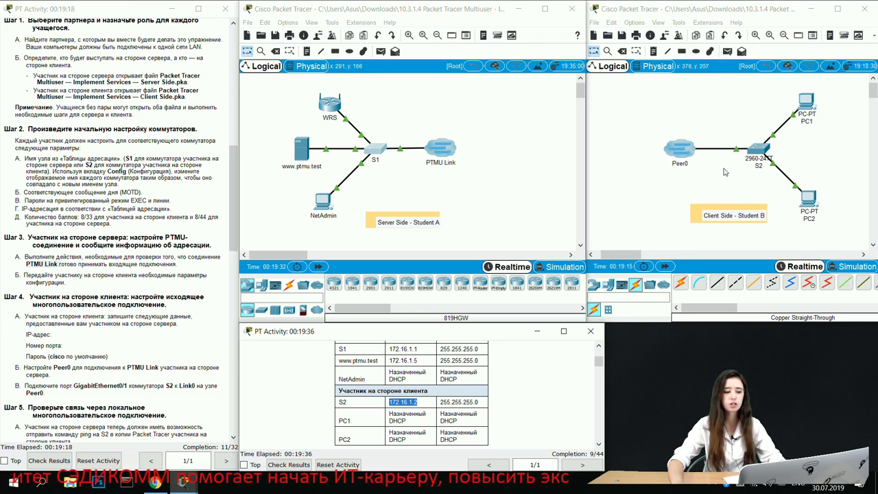
Step: Scroll the activity instructions to Part 2, Step 1, highlighting the 11/33 score line
left_click(530, 192)
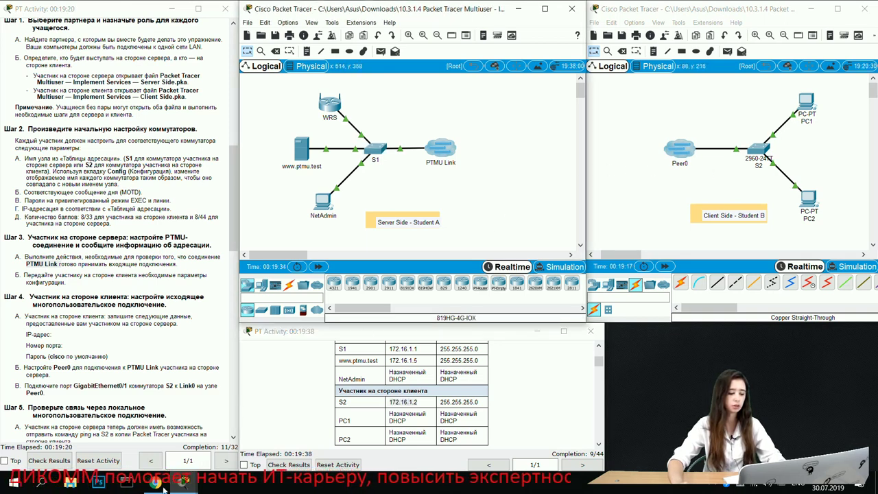
scroll(127, 291, "down", 8)
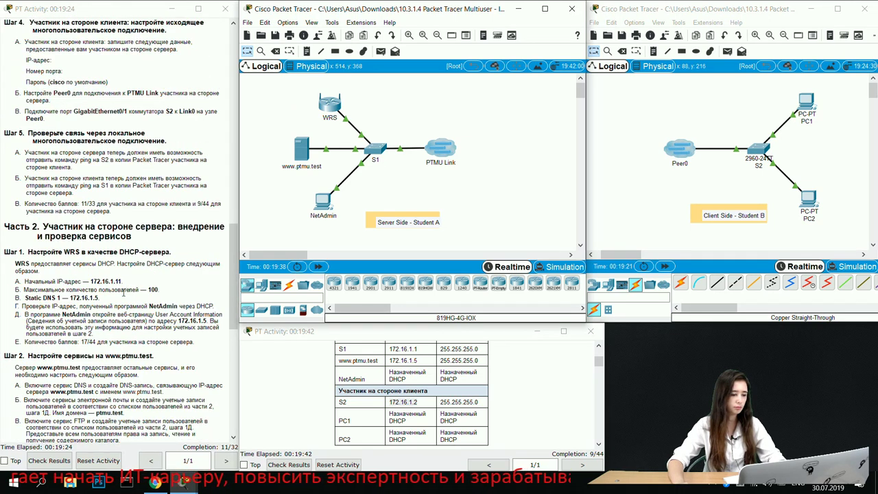
scroll(115, 201, "up", 1)
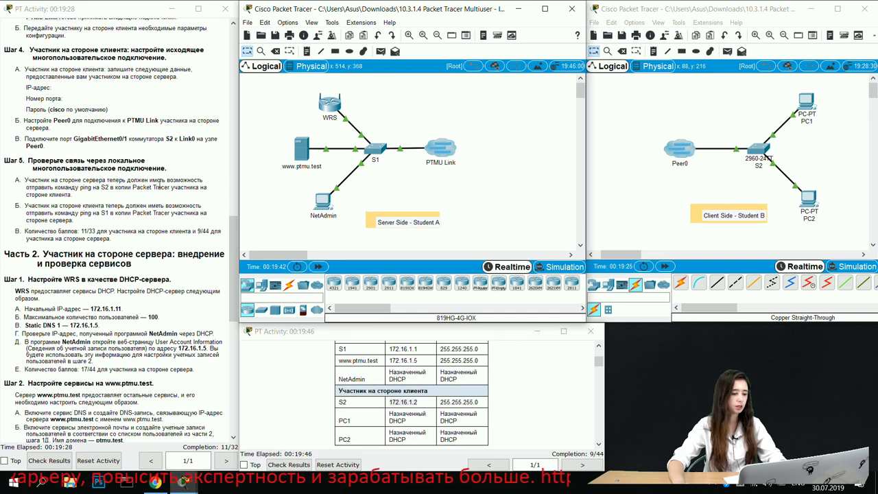
left_click_drag(25, 231, 212, 230)
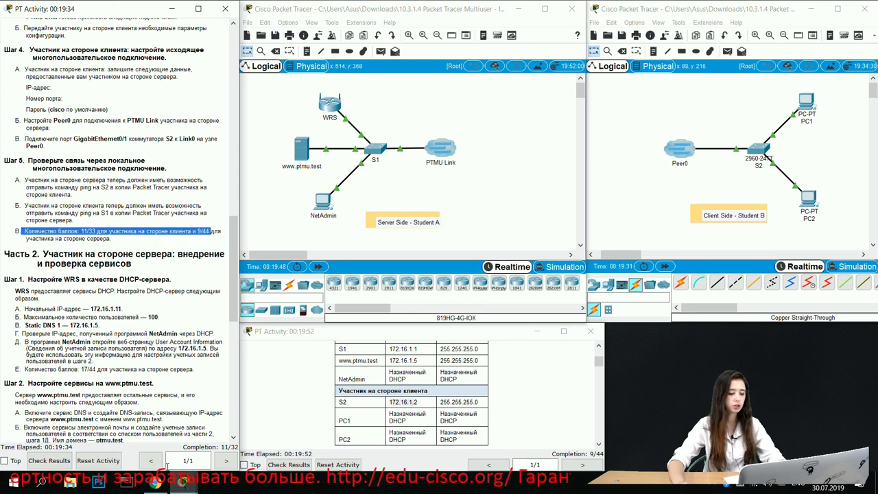
left_click(140, 293)
scroll(179, 201, "down", 3)
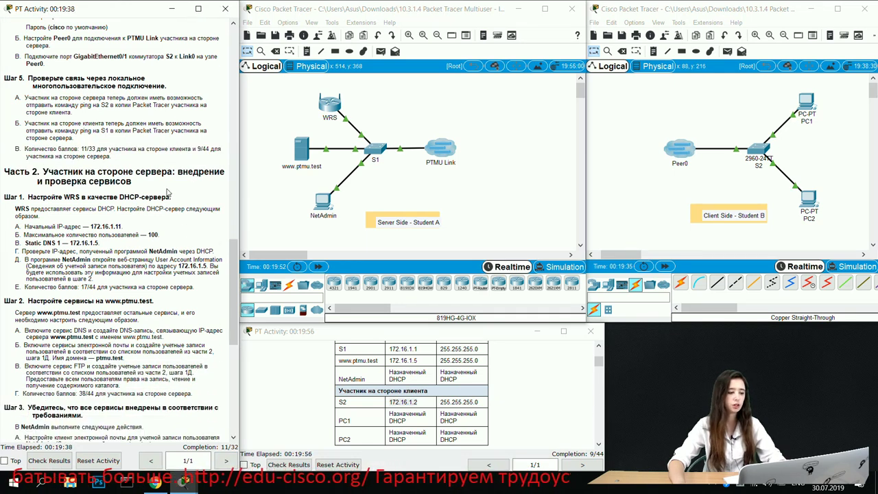
Step: In WRS's GUI, set the DHCP start address to 172.16.1.11 and maximum users to 100
left_click(335, 110)
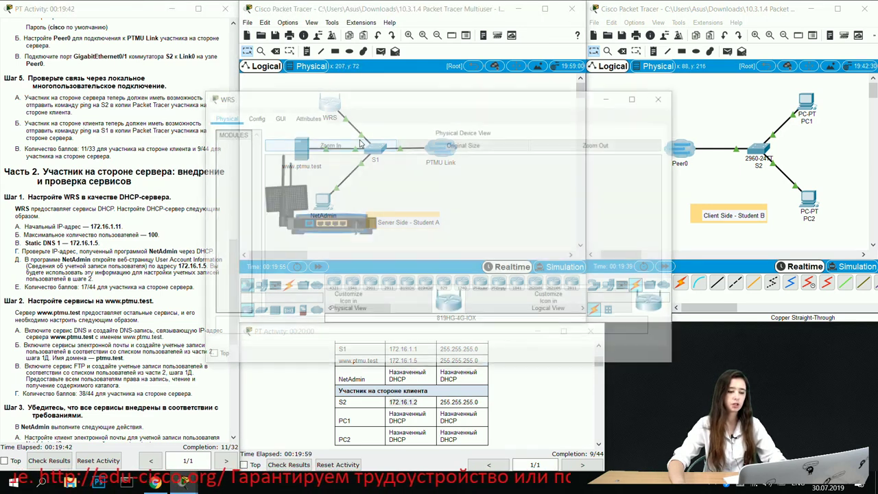
left_click(276, 115)
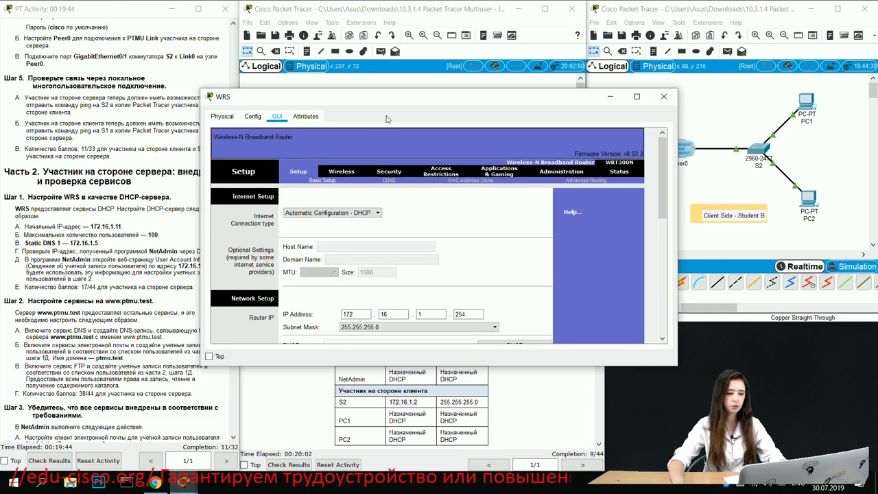
left_click_drag(395, 98, 490, 46)
scroll(494, 127, "down", 3)
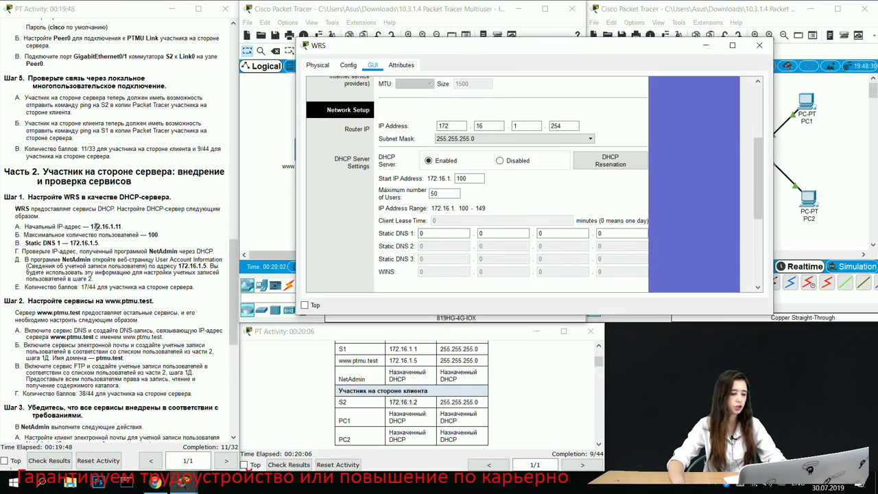
left_click_drag(90, 226, 122, 226)
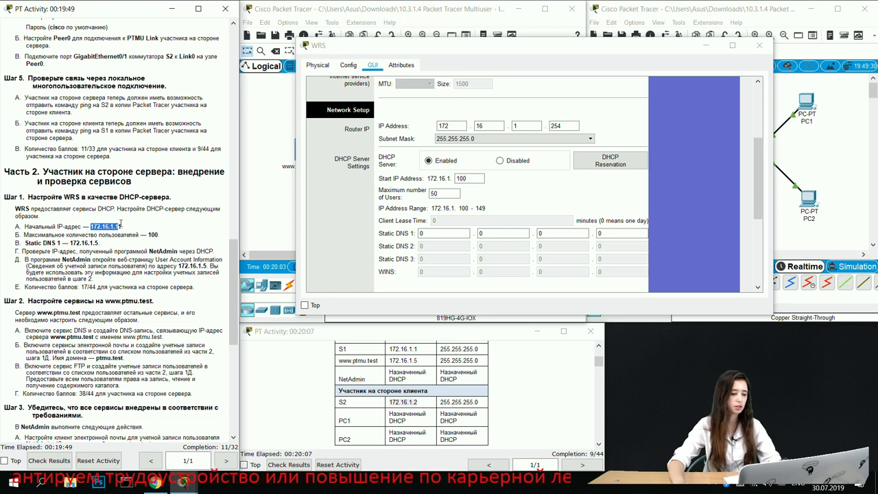
left_click(170, 226)
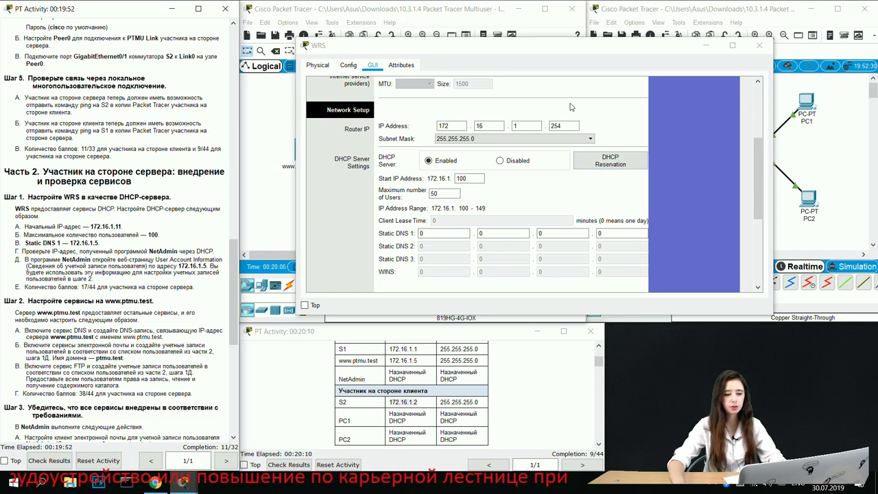
left_click_drag(472, 178, 461, 177)
type("11")
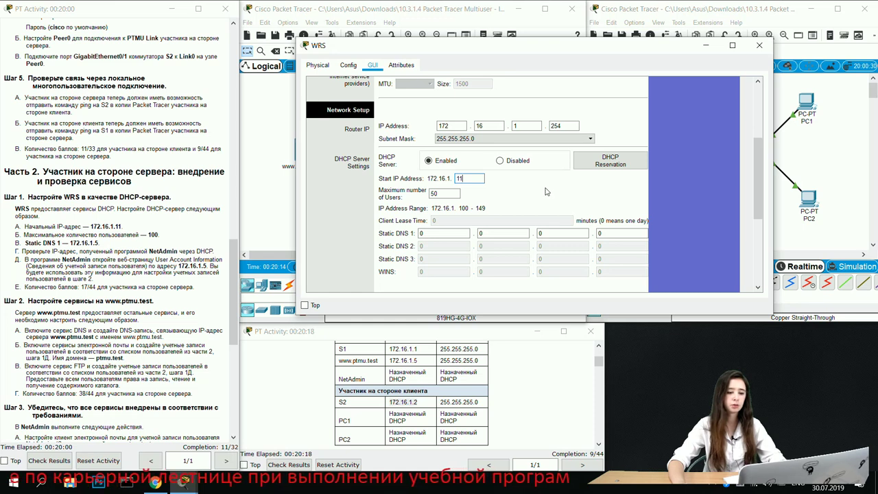
left_click_drag(454, 193, 426, 196)
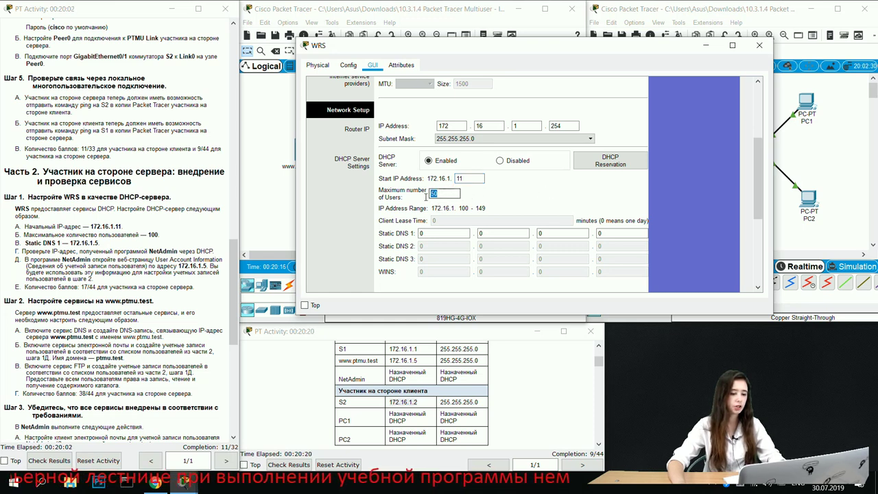
type("100")
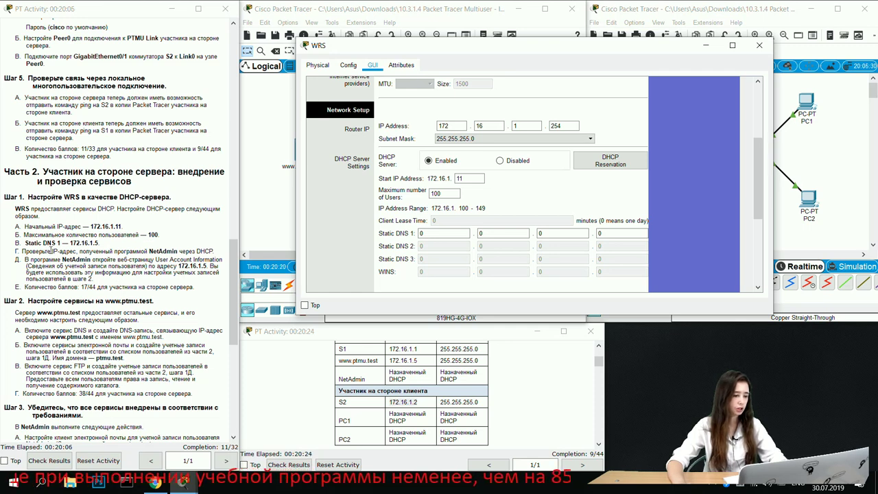
Step: Enter 172.16.1.5 as the Static DNS 1 address
left_click_drag(446, 235, 414, 250)
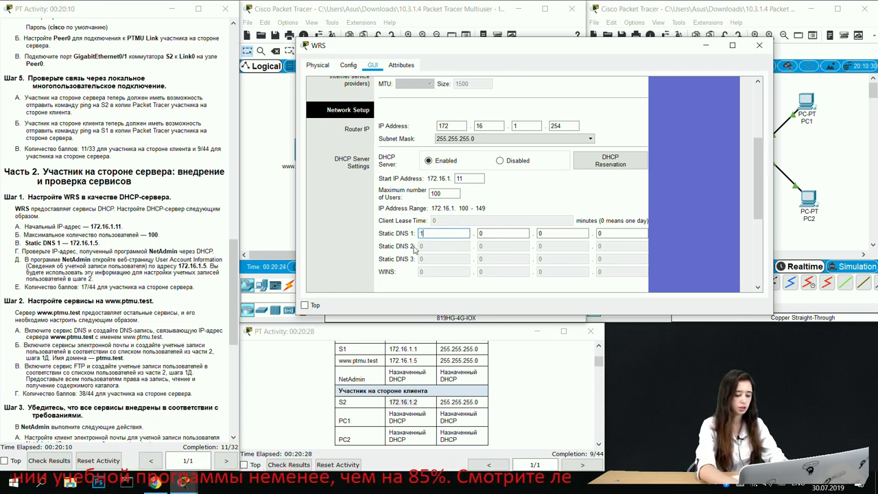
left_click(497, 233)
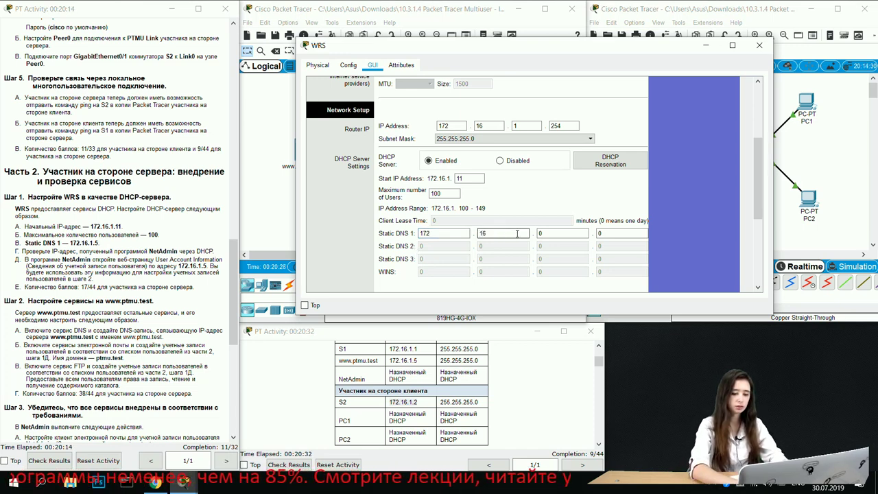
left_click(542, 233)
double_click(543, 234)
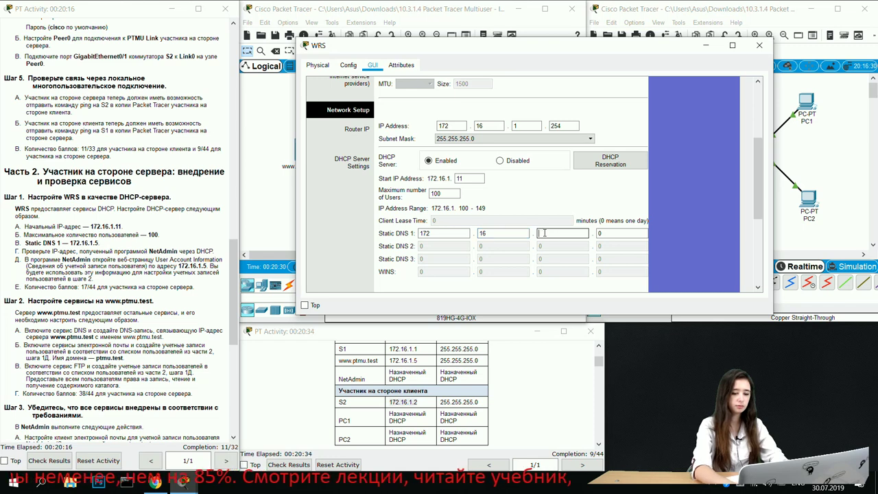
type("1")
left_click(620, 234)
key("BackSpace")
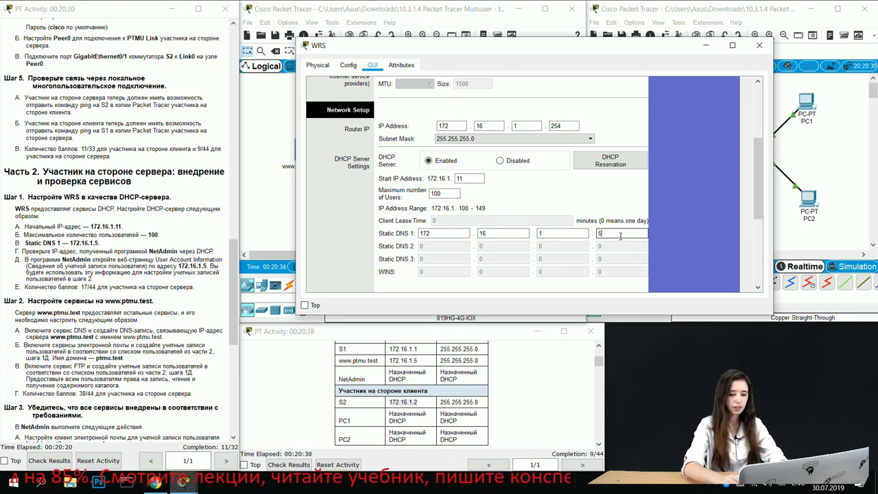
Step: Save the DHCP settings, recheck the maximum users value, and close WRS
scroll(539, 187, "down", 2)
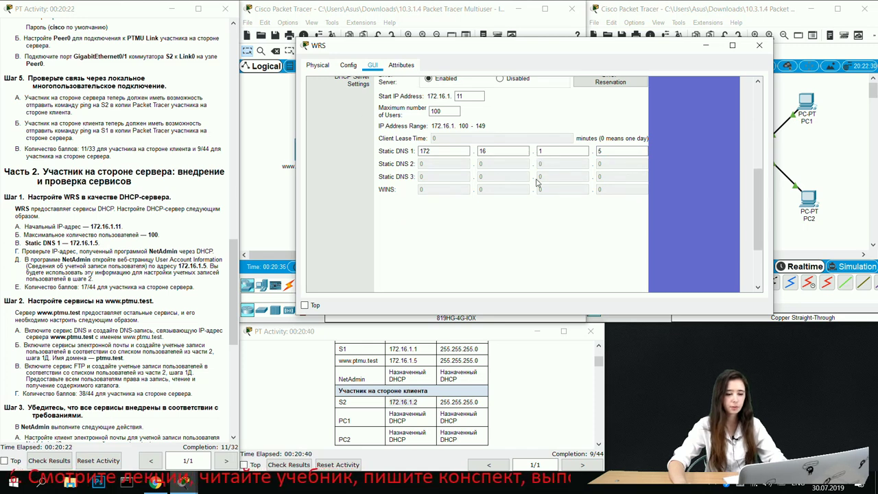
scroll(521, 162, "down", 2)
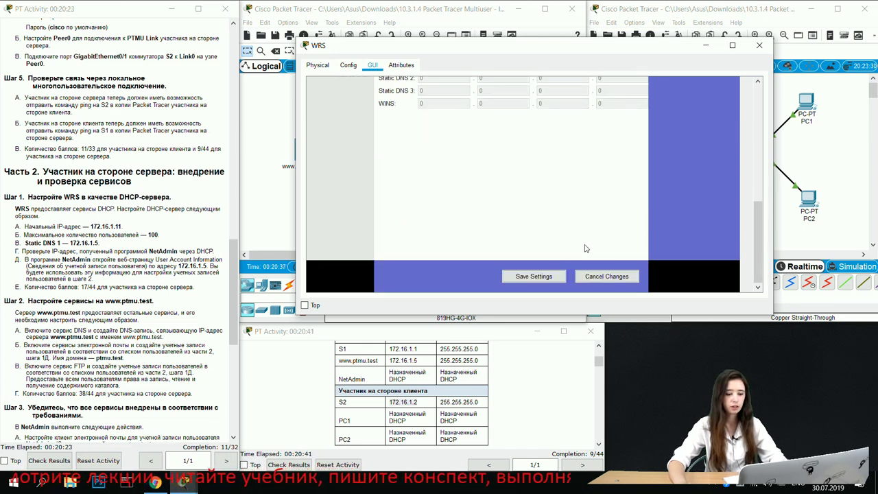
left_click(533, 276)
scroll(537, 226, "up", 4)
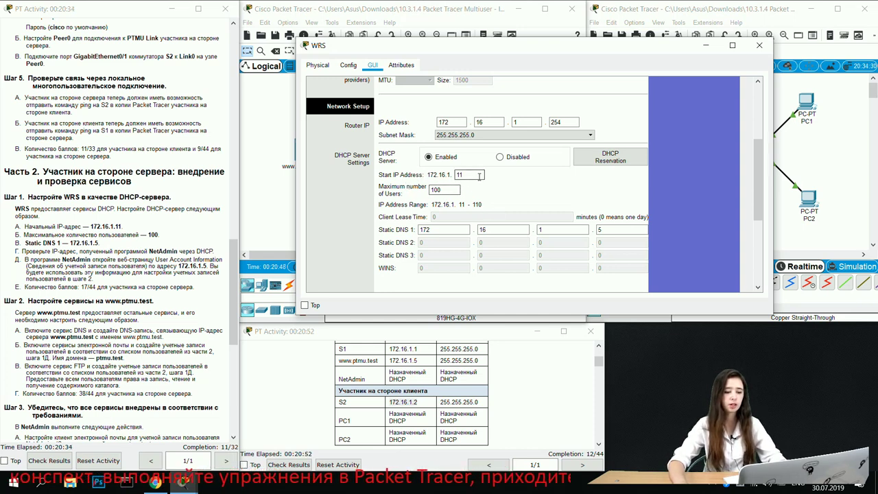
left_click(442, 189)
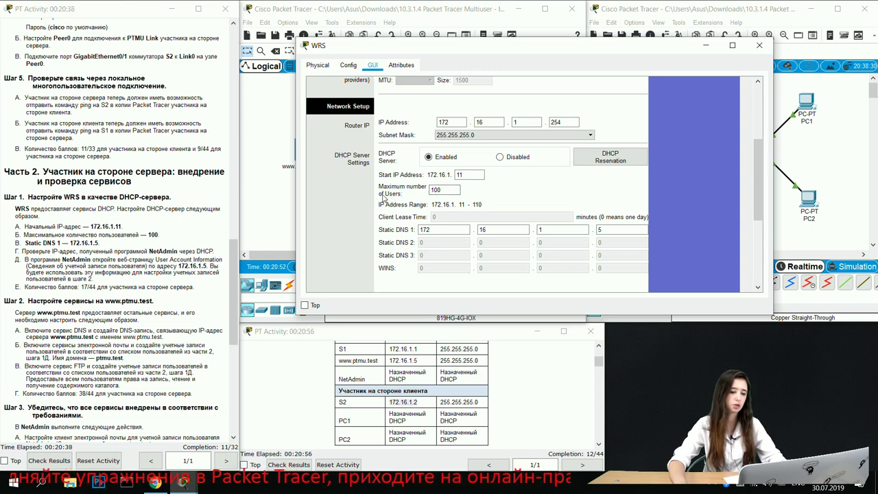
scroll(519, 214, "down", 3)
scroll(528, 209, "down", 1)
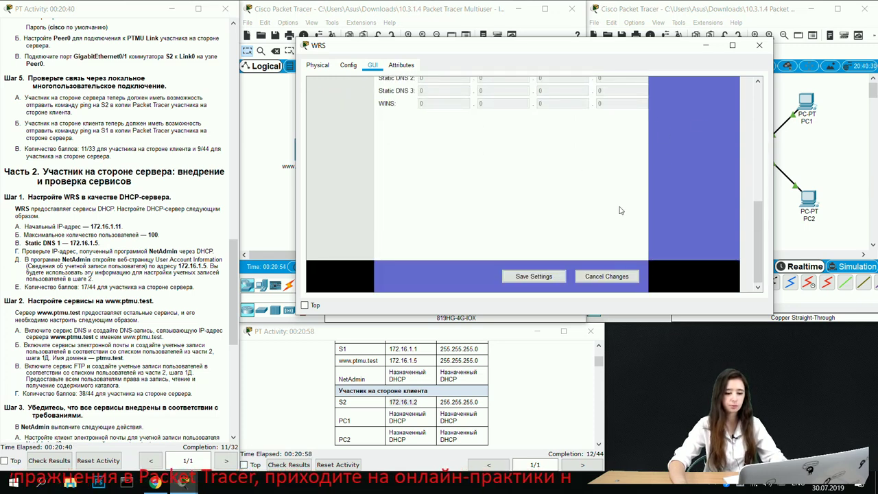
left_click(760, 47)
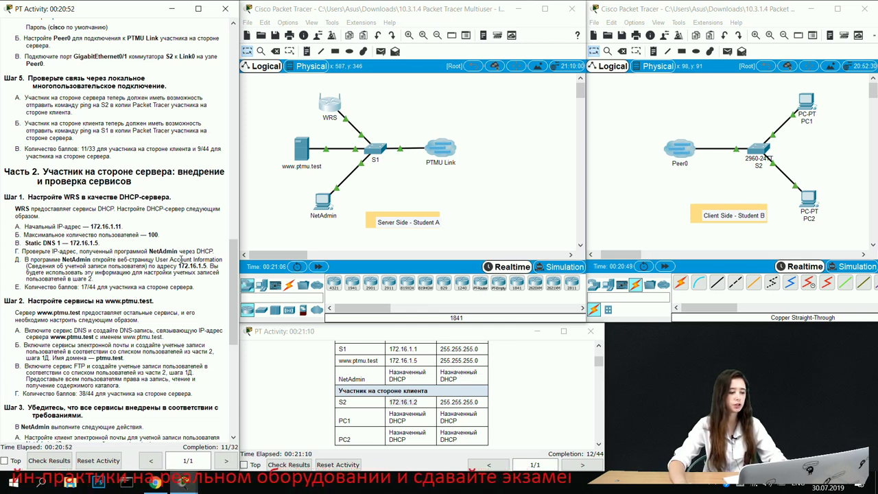
Step: Switch NetAdmin's IP configuration to DHCP
left_click(322, 201)
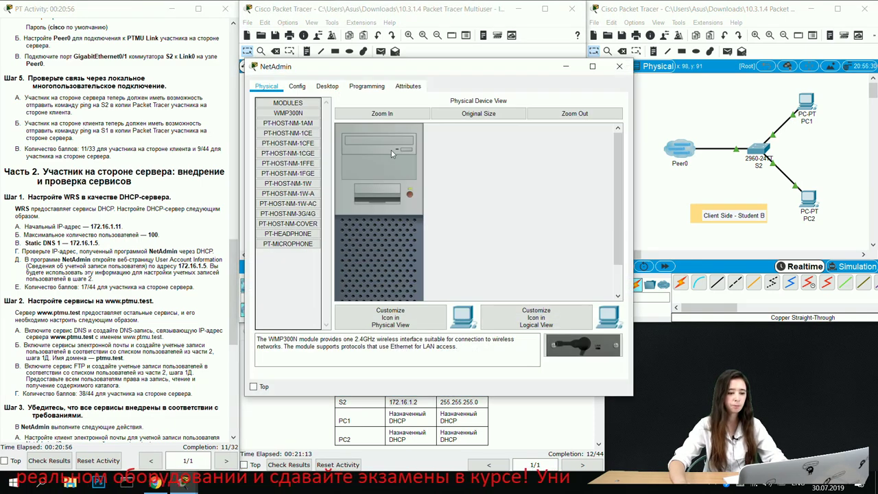
left_click(334, 87)
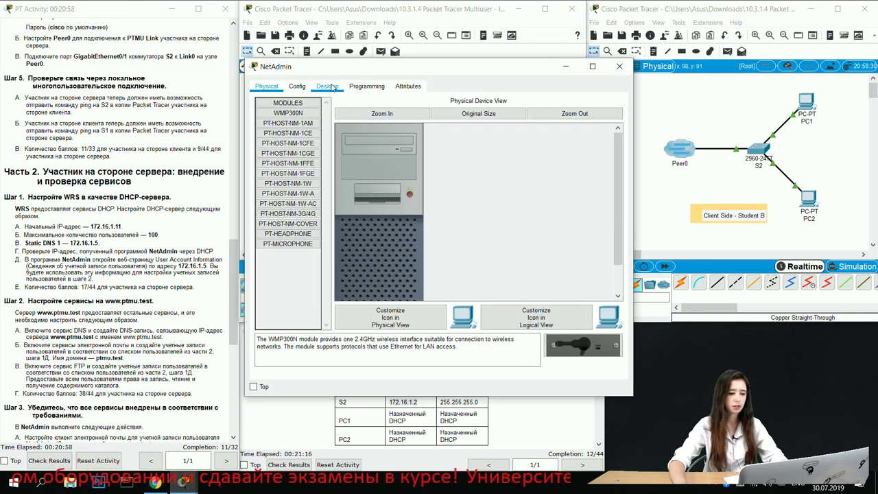
left_click(286, 129)
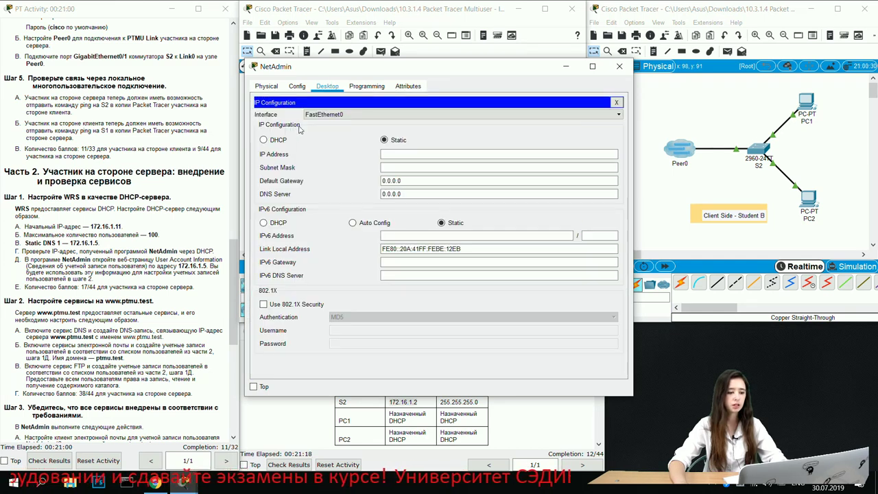
left_click(280, 140)
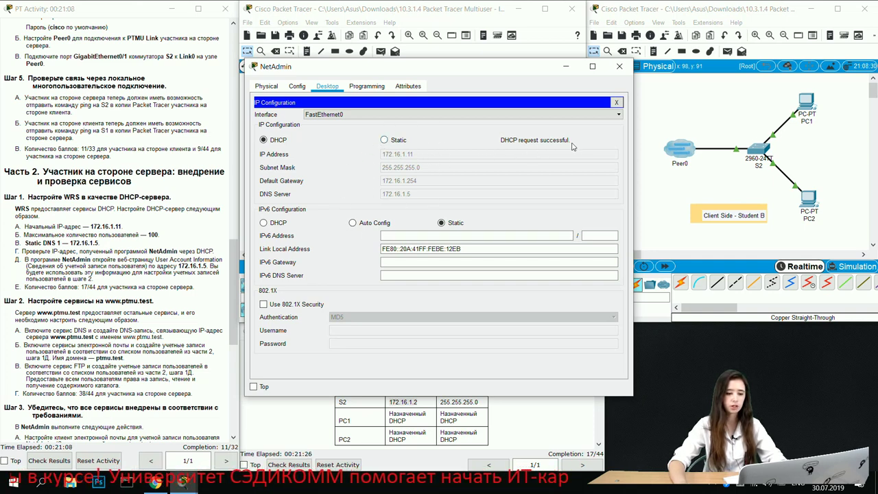
left_click(619, 66)
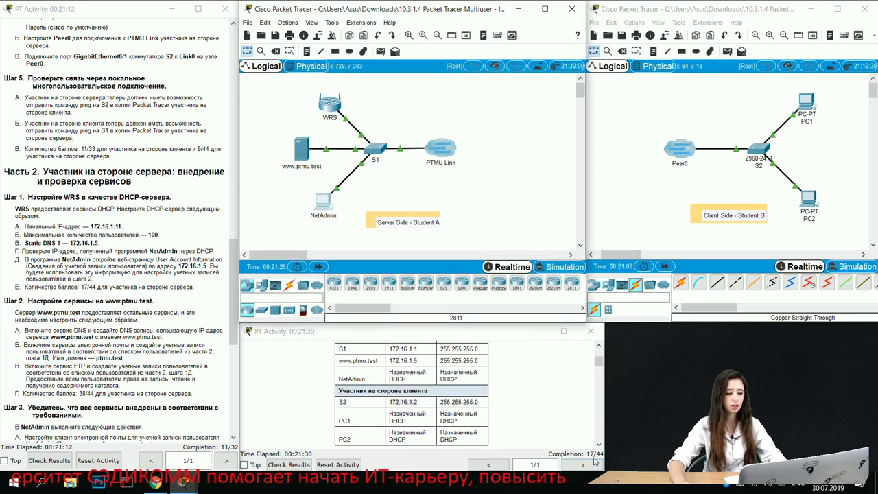
Step: Browse to 172.16.1.5 on NetAdmin and open the User Account Information page
left_click(325, 210)
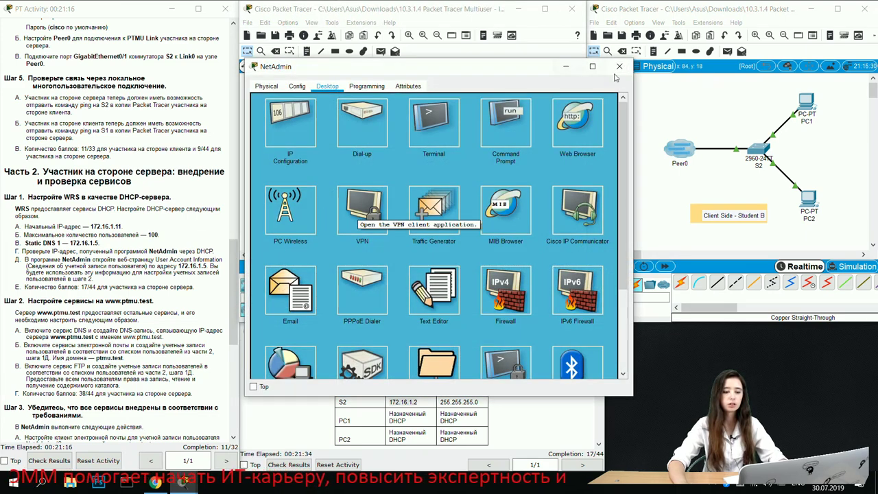
left_click(548, 128)
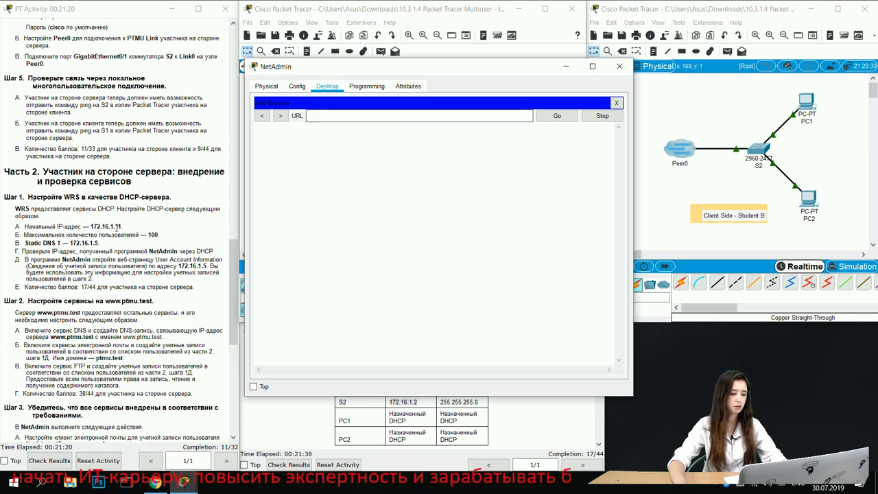
left_click_drag(177, 268, 207, 266)
key("ctrl+c")
left_click(329, 114)
key("ctrl+v")
left_click(557, 117)
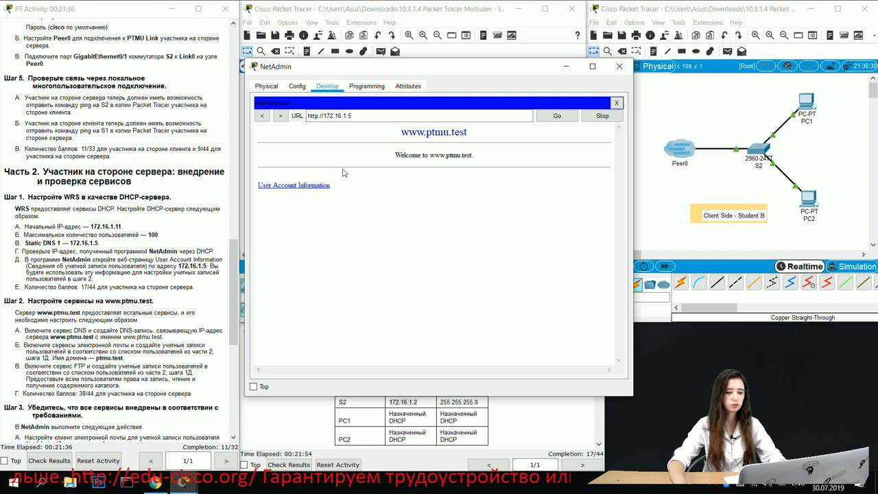
left_click(289, 186)
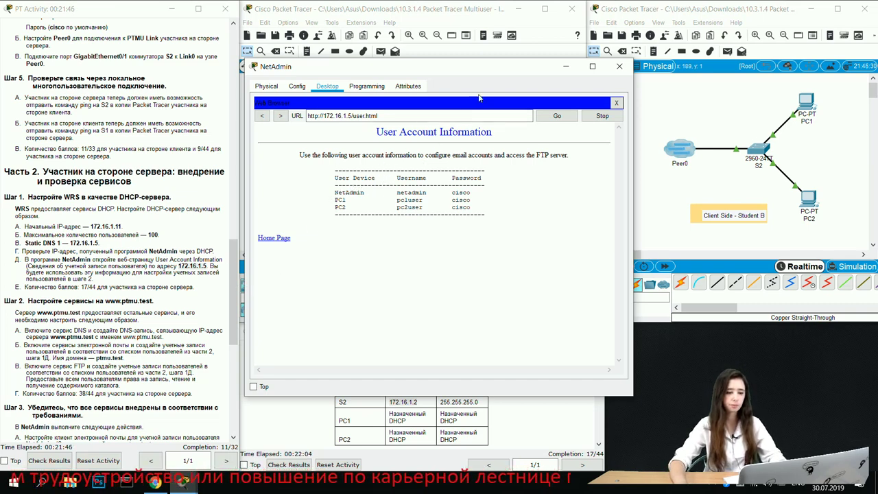
left_click_drag(534, 74, 527, 337)
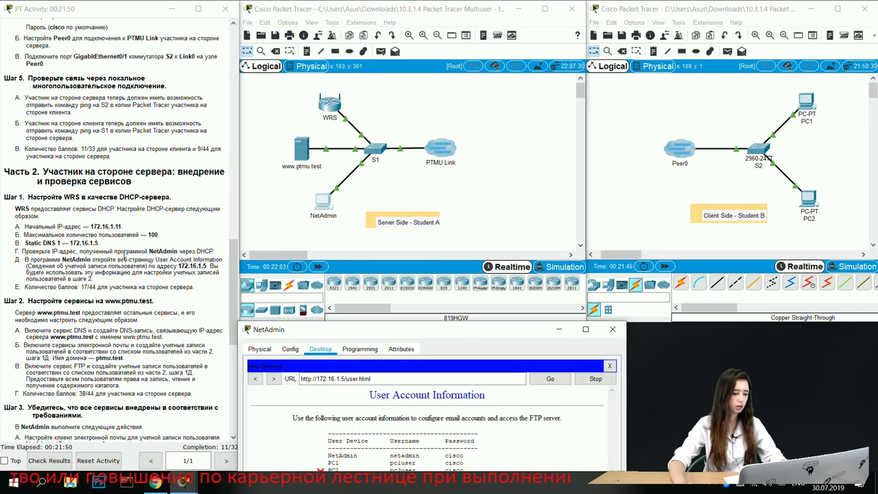
scroll(122, 260, "down", 3)
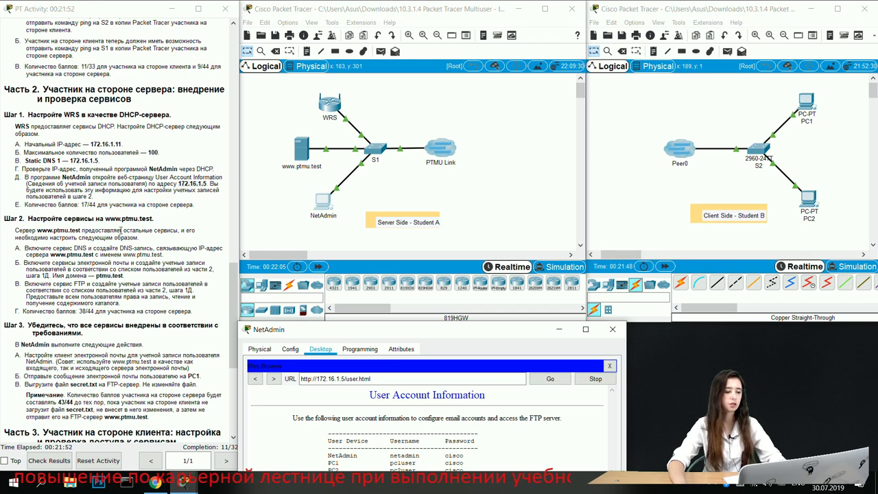
left_click(299, 155)
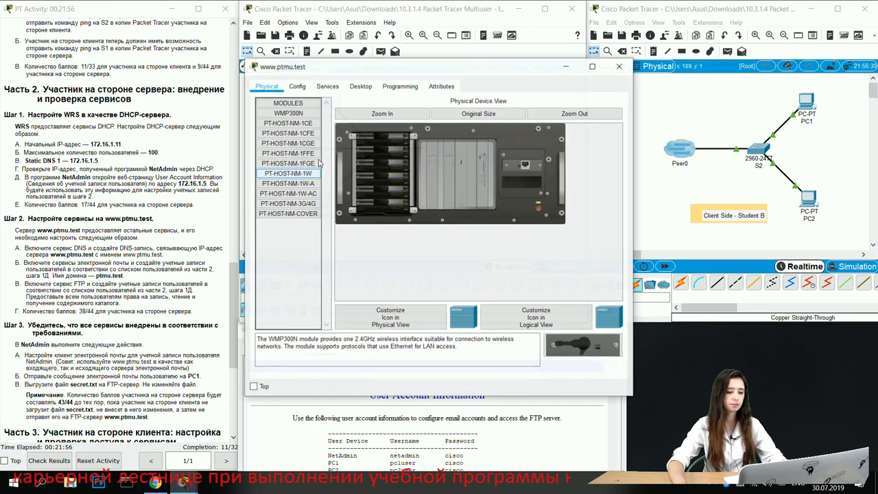
left_click(327, 87)
left_click_drag(374, 70, 420, 52)
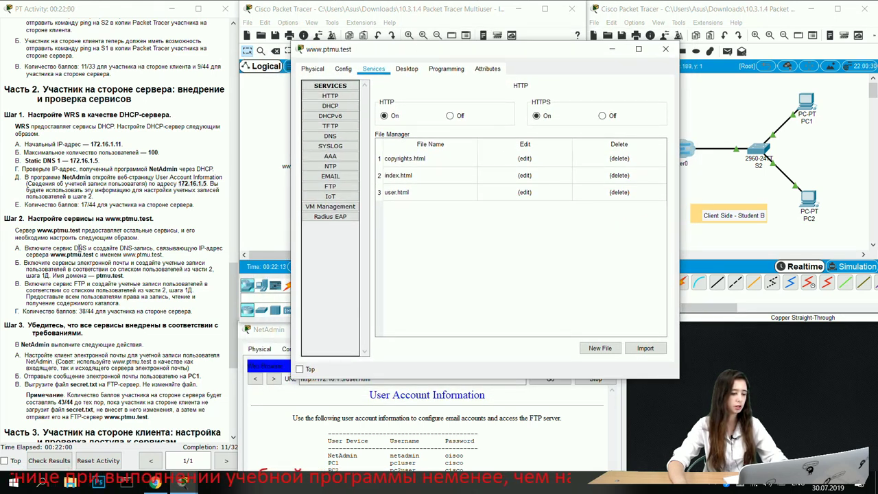
left_click(346, 135)
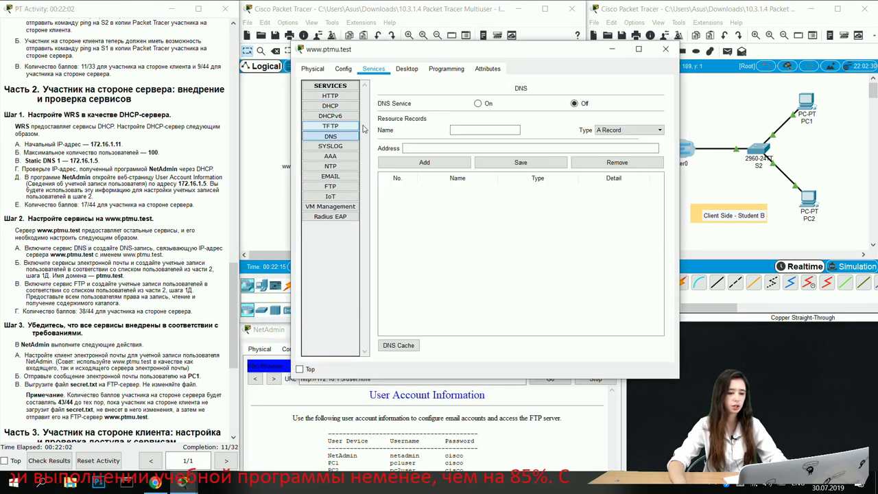
left_click(479, 105)
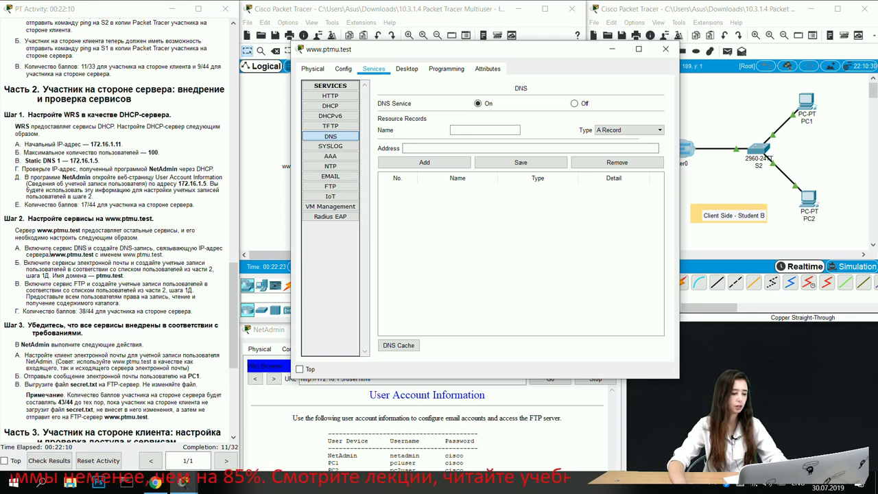
left_click_drag(124, 255, 163, 253)
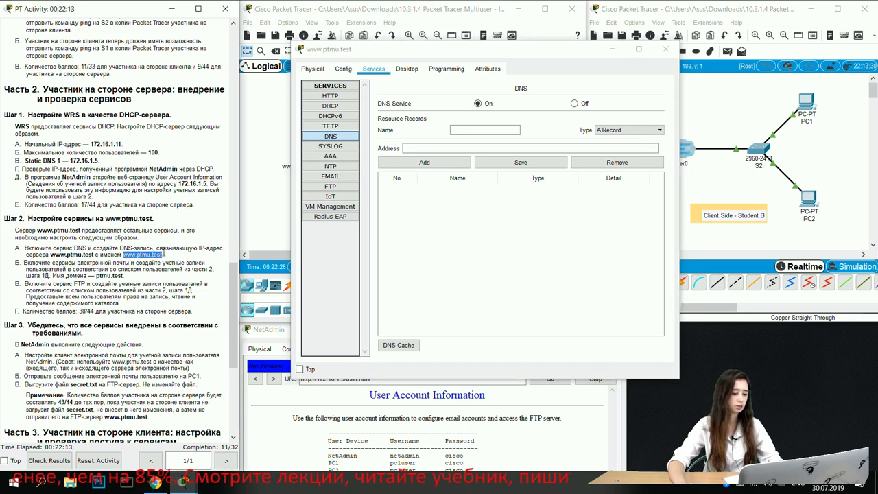
left_click(408, 148)
type("www.ptmu.test.")
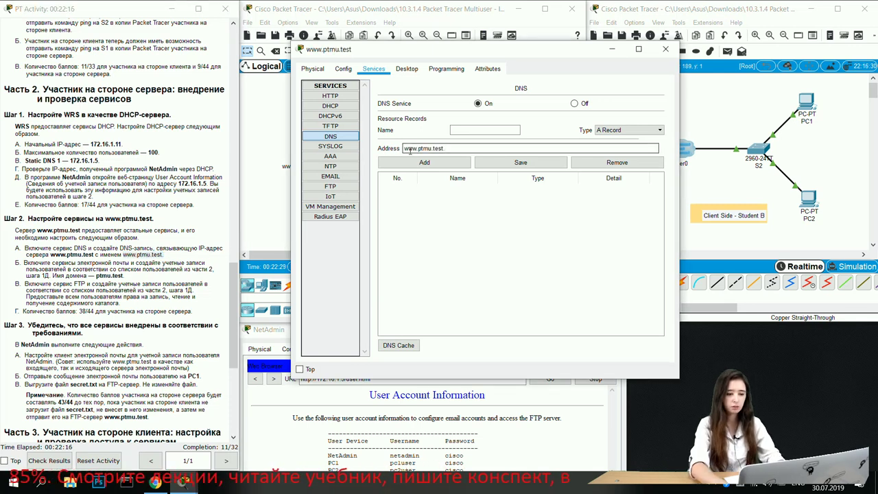
key("BackSpace")
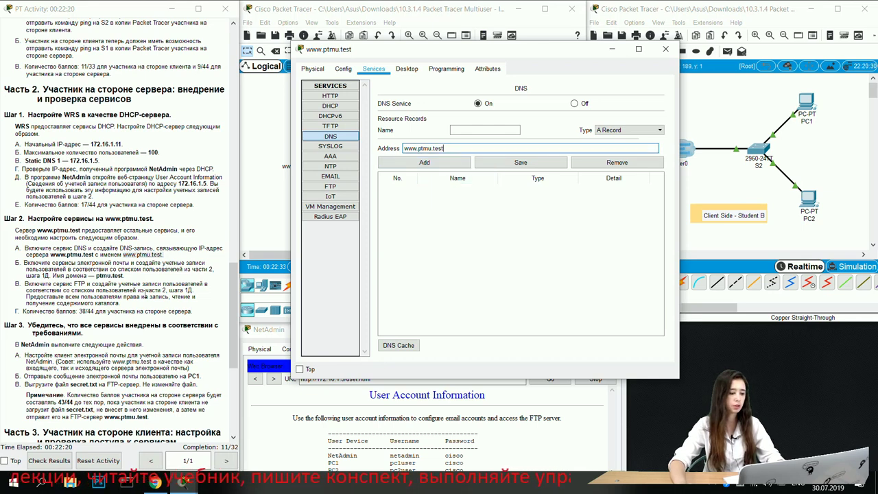
left_click(470, 134)
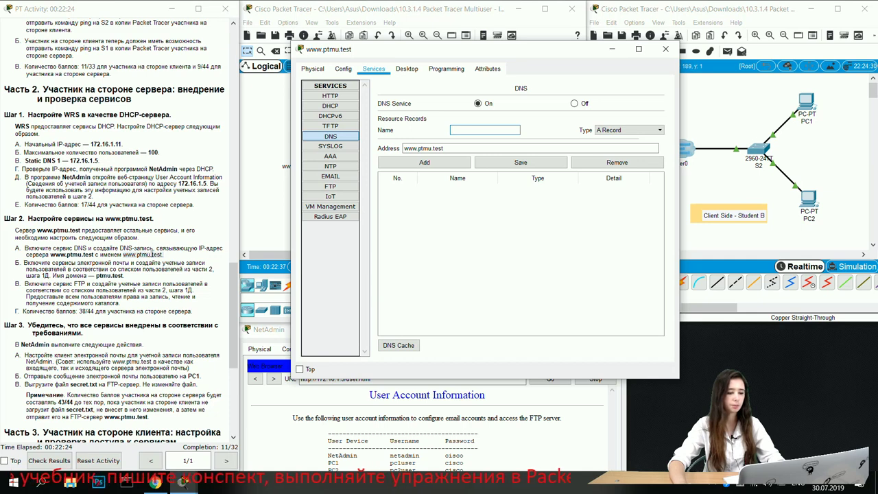
key("Tab")
key("ctrl+c")
left_click(488, 130)
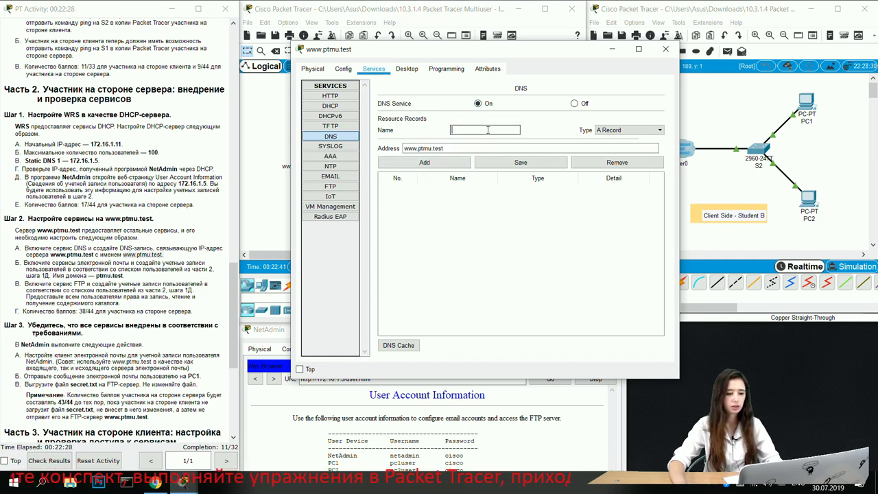
key("ctrl+v")
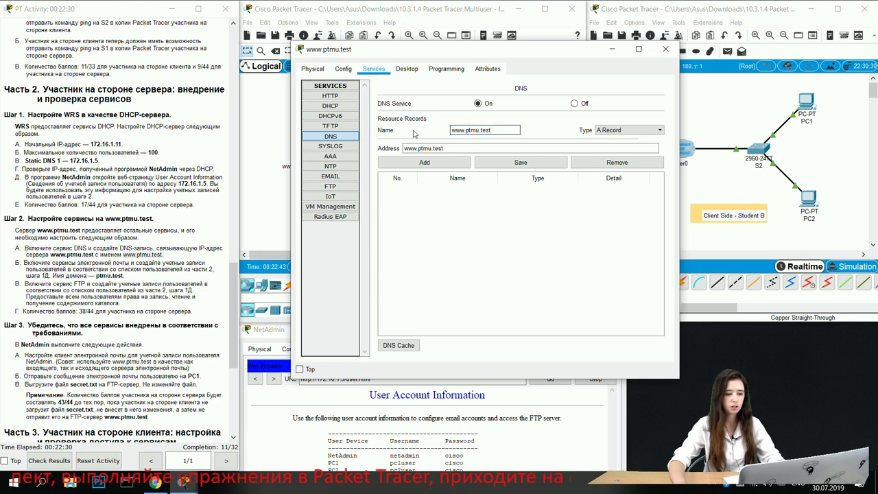
left_click(437, 148)
key("ctrl+a")
key("BackSpace")
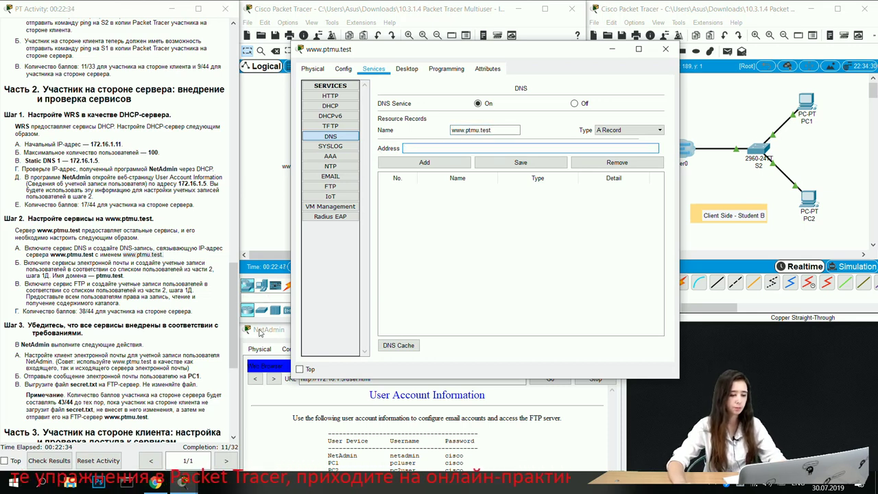
Step: Enter 172.16.1.5 as the A record address and add the record
left_click_drag(266, 332, 63, 269)
left_click(521, 406)
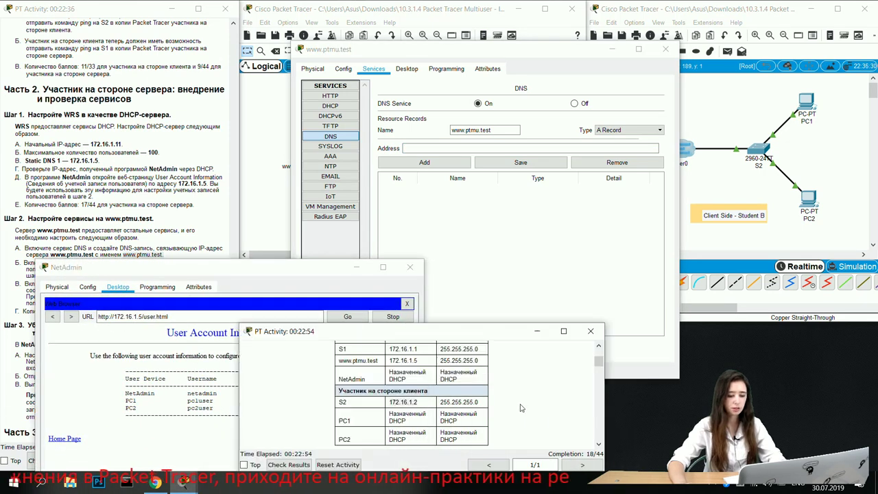
scroll(396, 373, "up", 5)
scroll(384, 412, "down", 2)
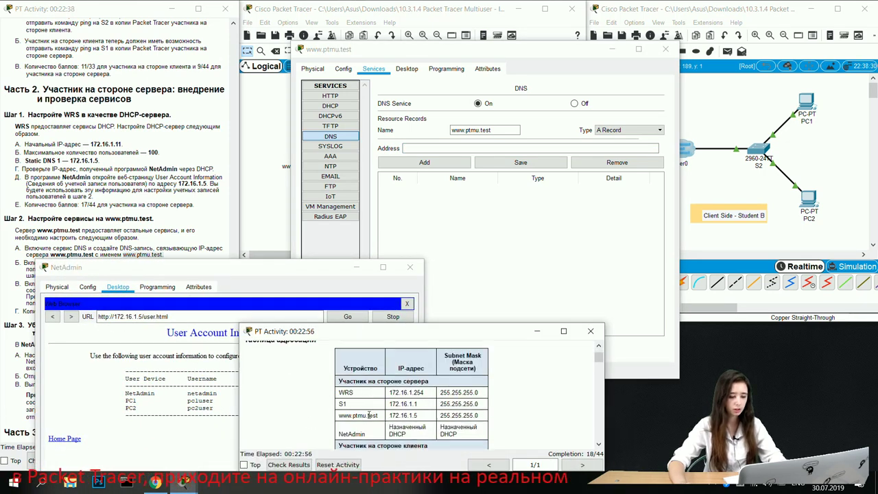
double_click(425, 418)
key("ctrl+c")
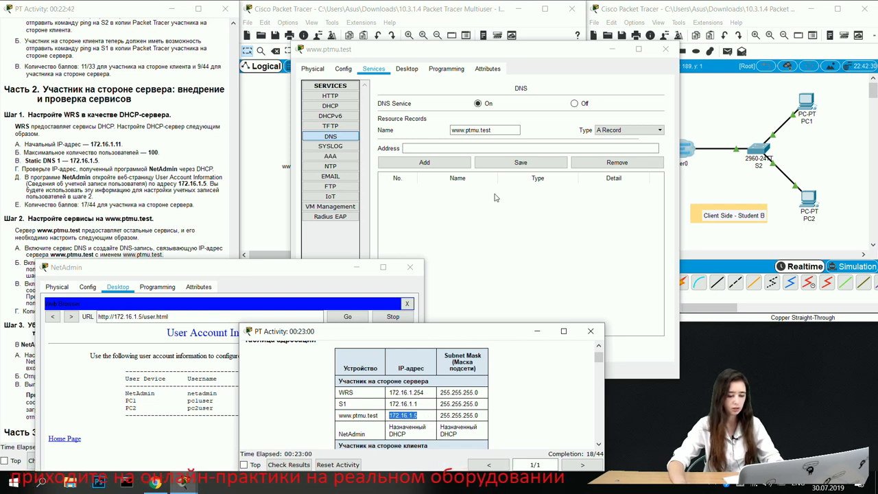
left_click(469, 149)
key("ctrl+v")
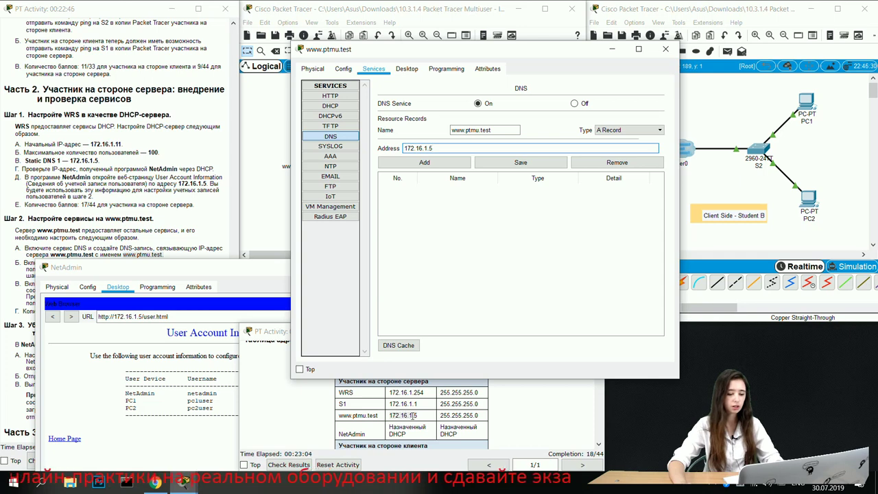
left_click(412, 416)
left_click(442, 151)
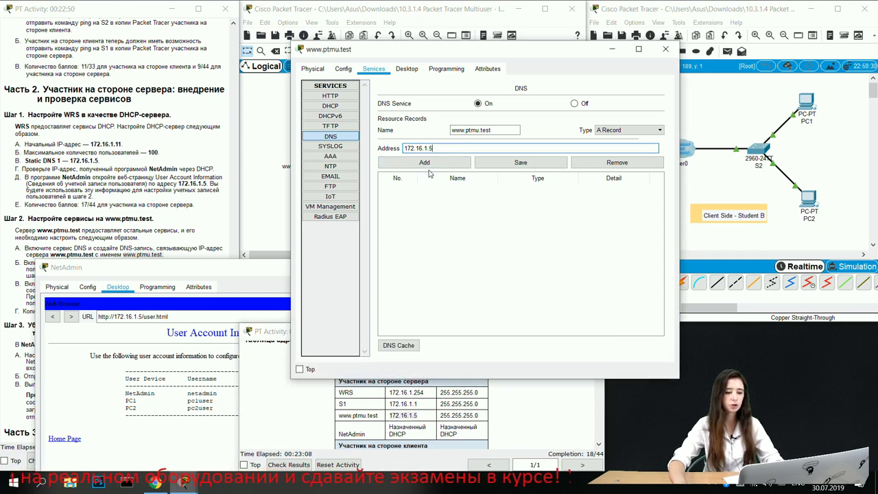
left_click(424, 163)
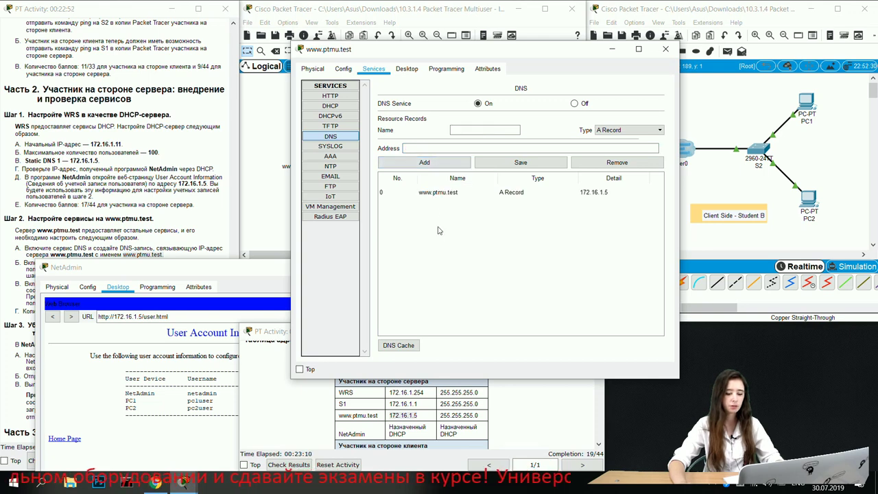
left_click_drag(200, 268, 176, 248)
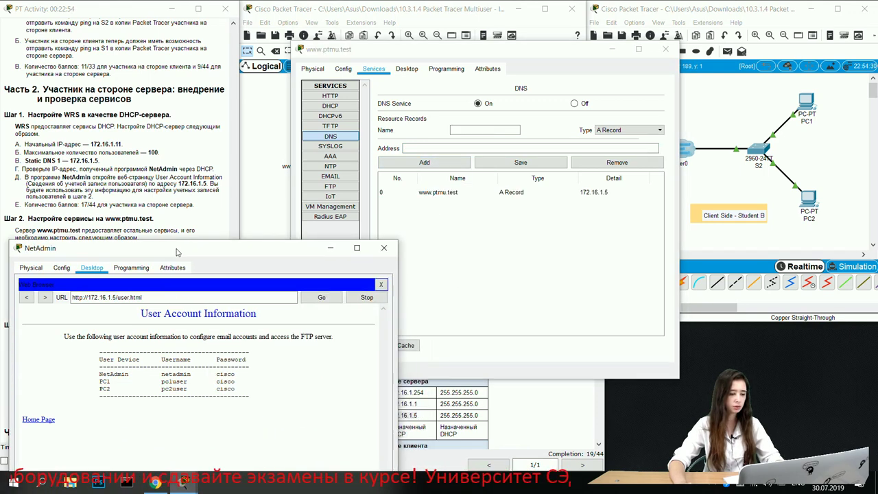
left_click_drag(284, 254, 506, 343)
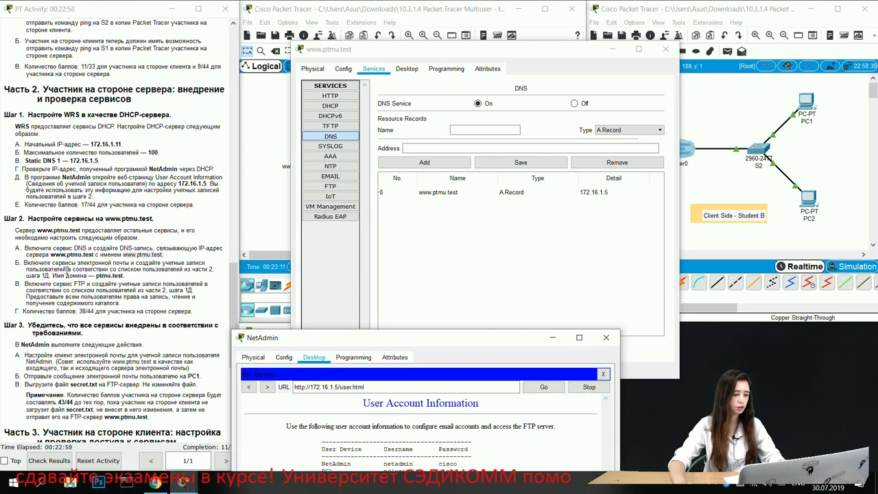
Step: Open the server's EMAIL service, turn on POP3, and set the domain to ptmu.test
left_click(336, 178)
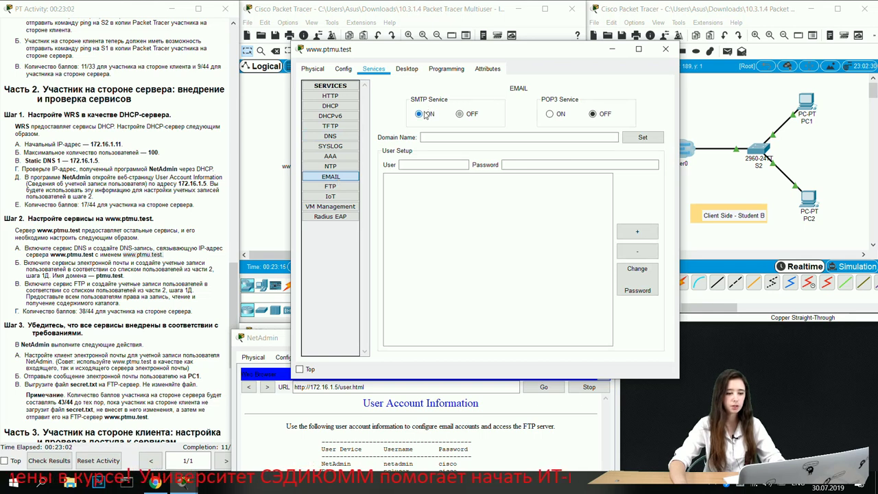
left_click(552, 117)
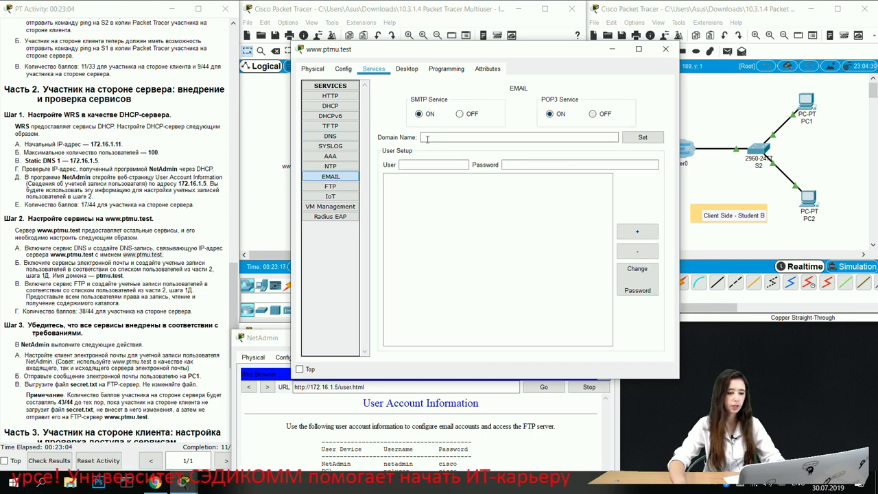
left_click(421, 137)
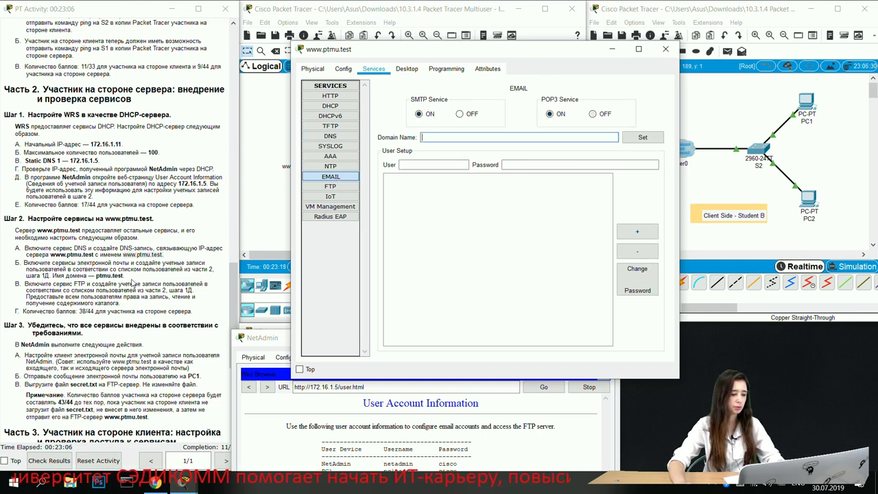
left_click_drag(97, 275, 122, 275)
key("ctrl+c")
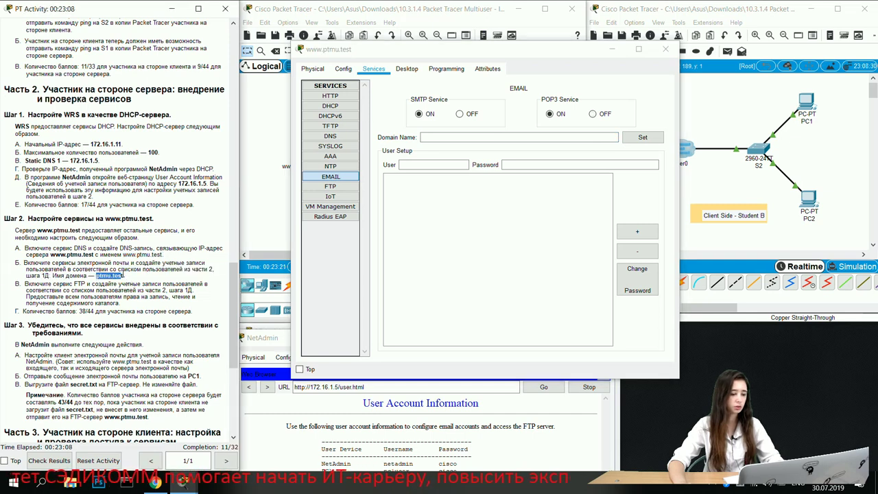
left_click(420, 137)
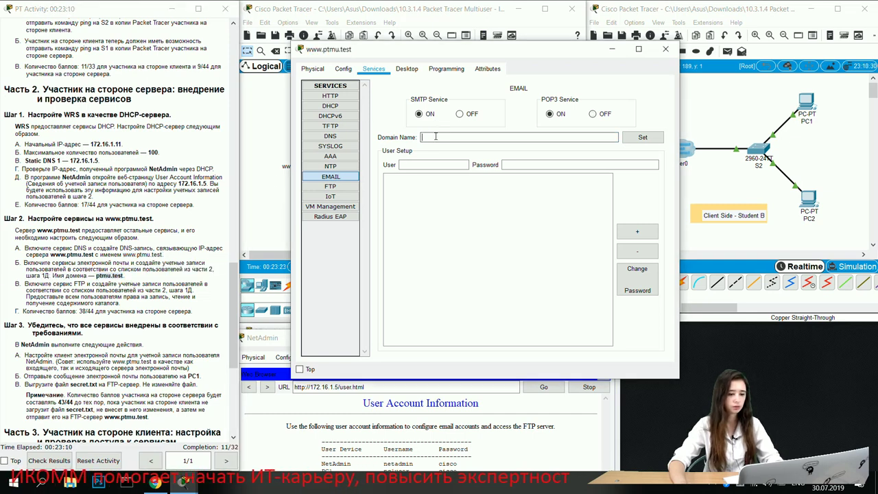
key("ctrl+v")
left_click(428, 165)
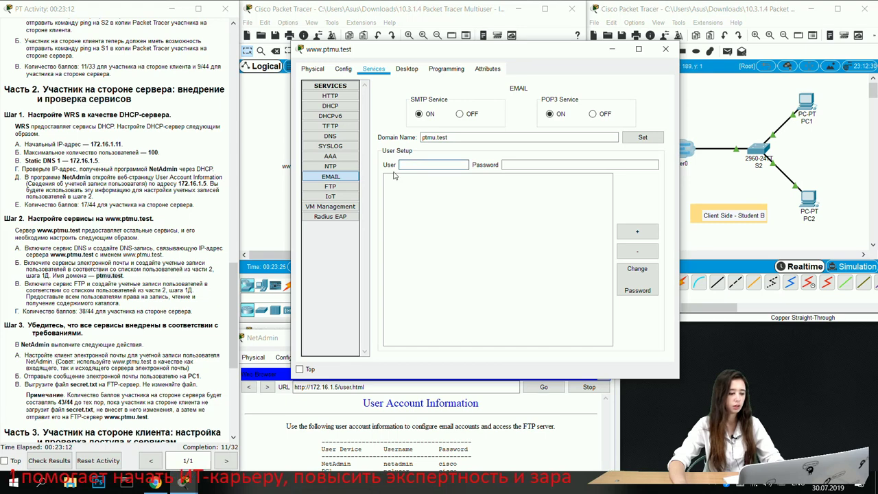
Step: Add the netadmin mail account using the username from the account page
left_click(305, 431)
left_click_drag(407, 341, 182, 100)
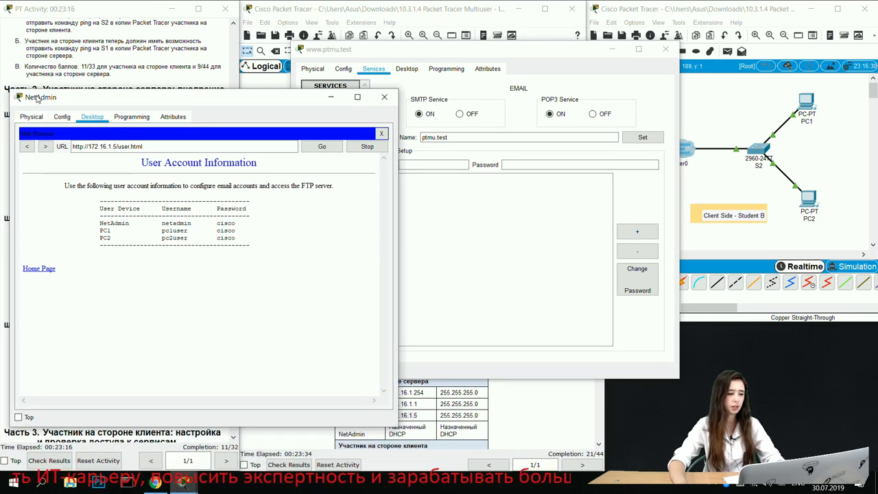
left_click_drag(473, 55, 541, 64)
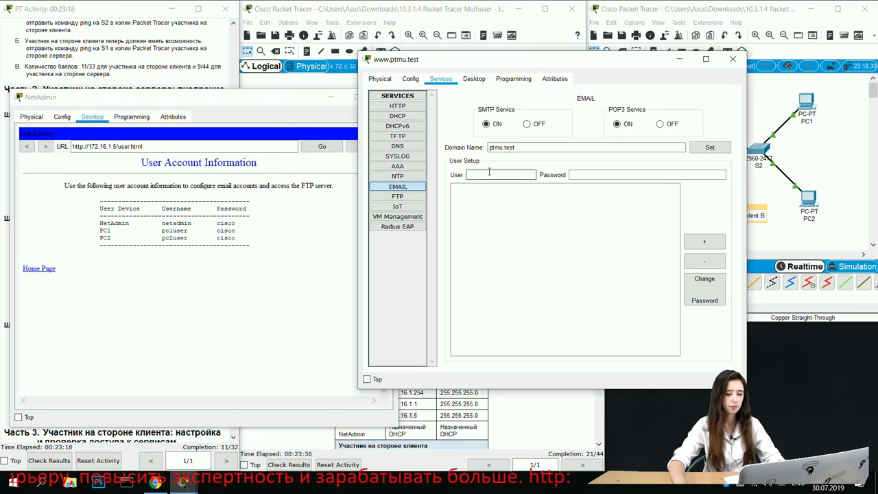
left_click(578, 176)
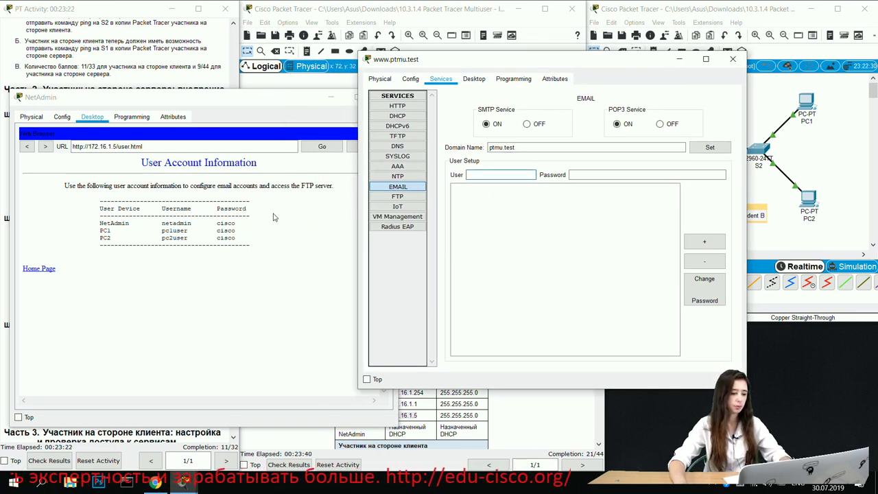
left_click_drag(162, 222, 193, 222)
key("ctrl+c")
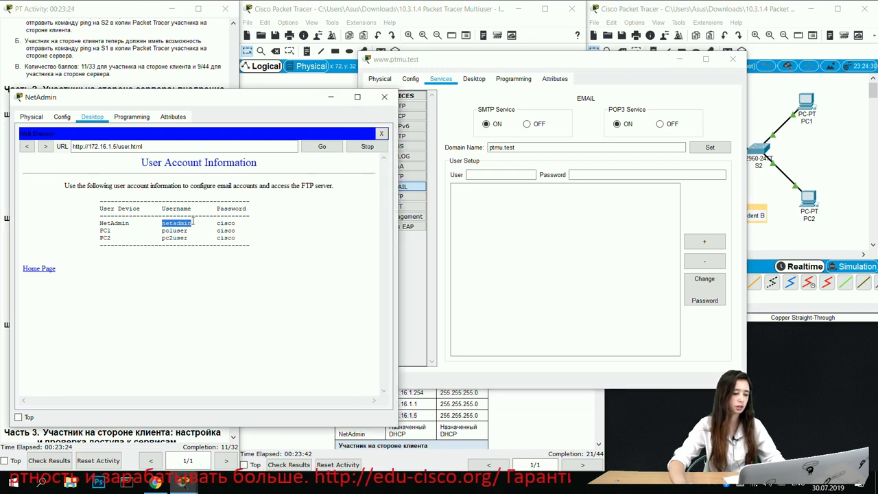
left_click(511, 174)
key("ctrl+v")
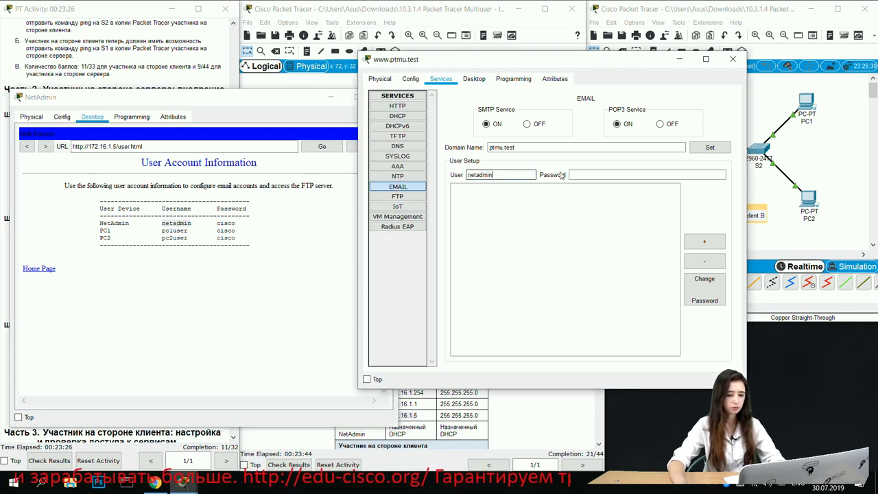
left_click(588, 174)
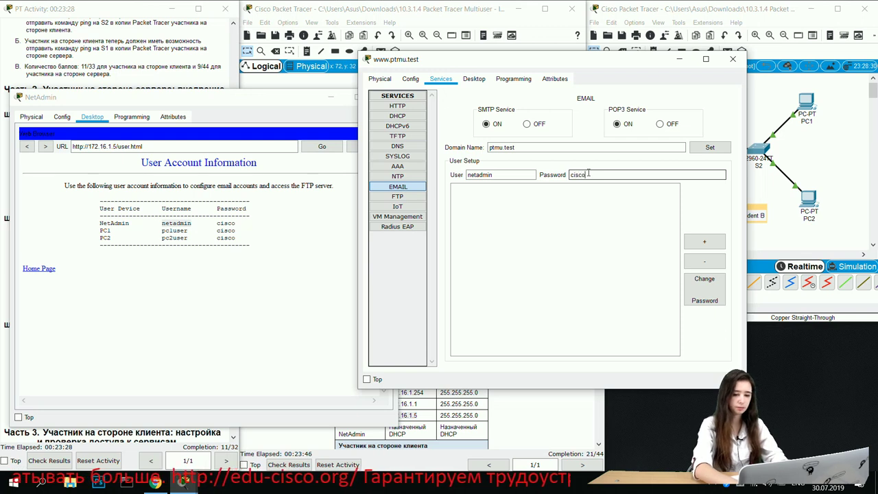
left_click(703, 242)
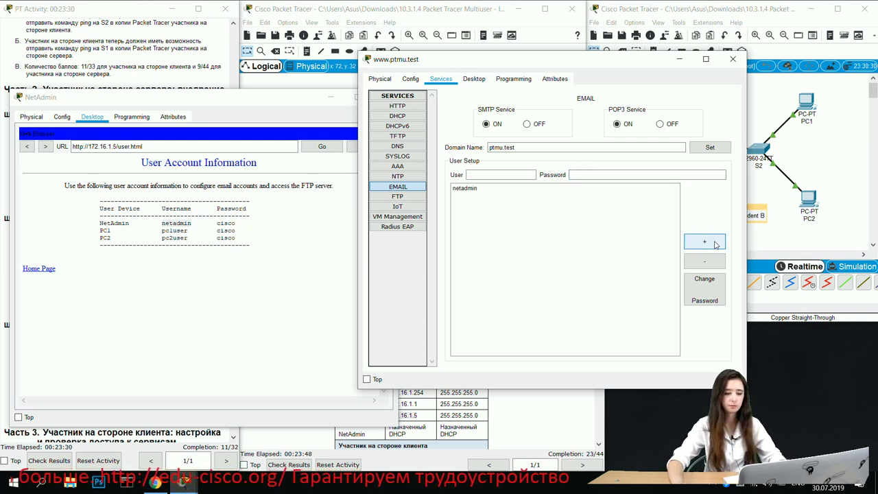
Step: Add the pc1user mail account with its password
left_click(486, 176)
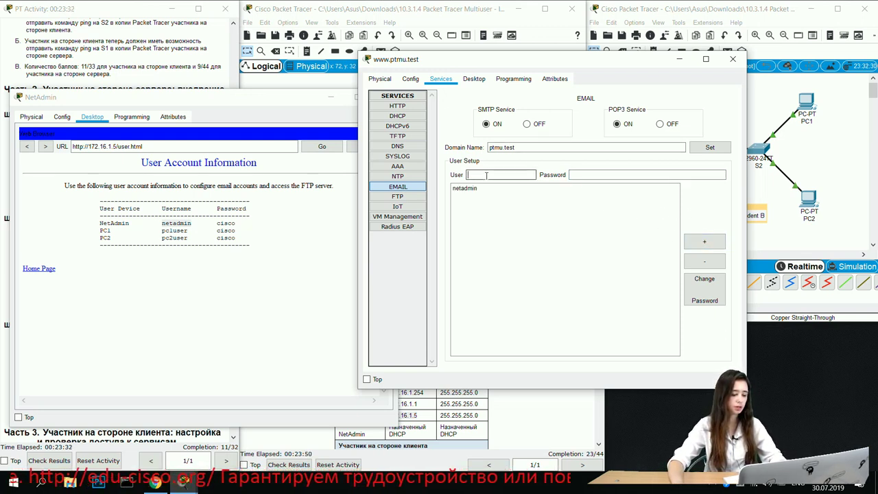
left_click_drag(163, 231, 189, 231)
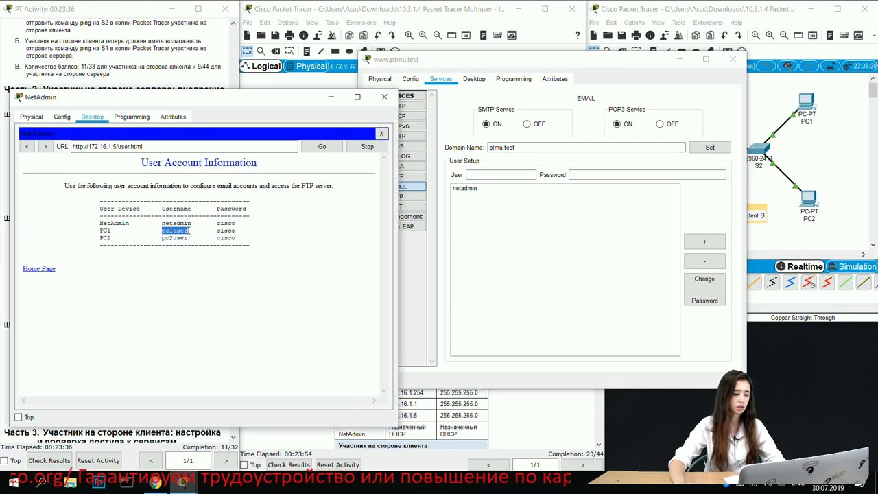
key("ctrl+c")
left_click(500, 175)
key("ctrl+v")
left_click(584, 174)
type("ci")
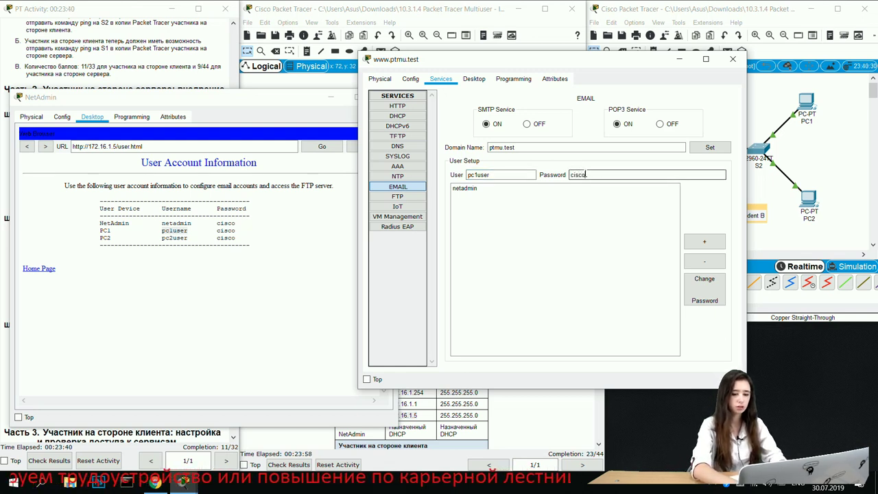
type("sco")
left_click(701, 242)
left_click(489, 176)
Step: Reuse the pc1user details to add the pc2user mail account
left_click(480, 196)
left_click(480, 197)
left_click(475, 174)
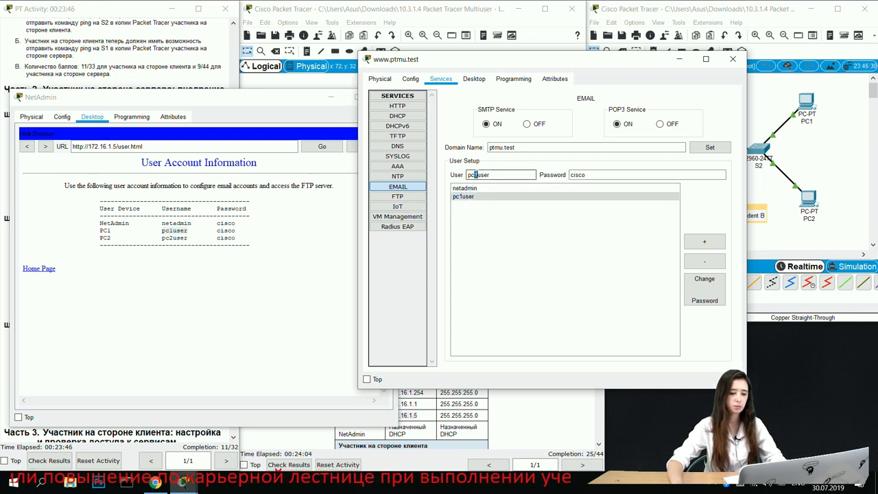
type("2")
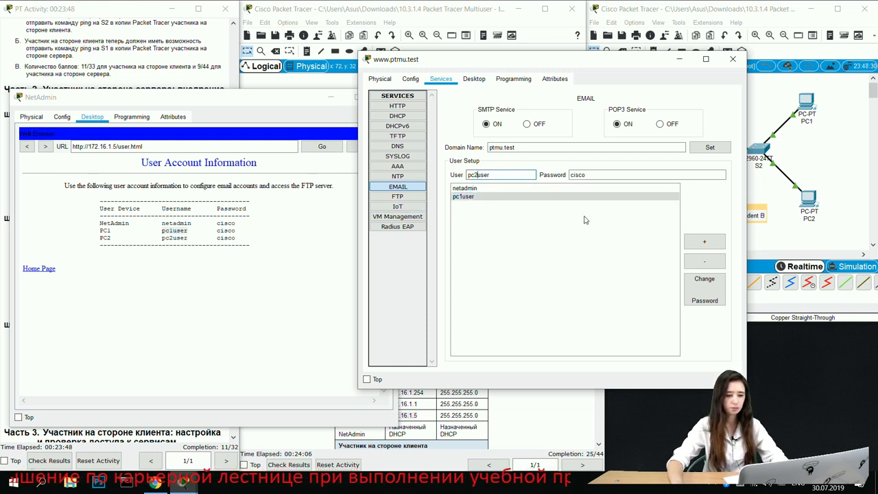
left_click(703, 241)
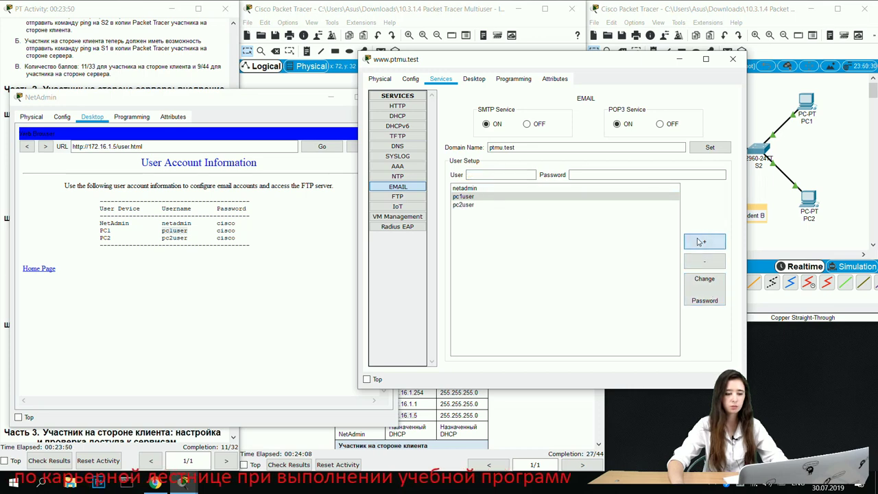
left_click(267, 325)
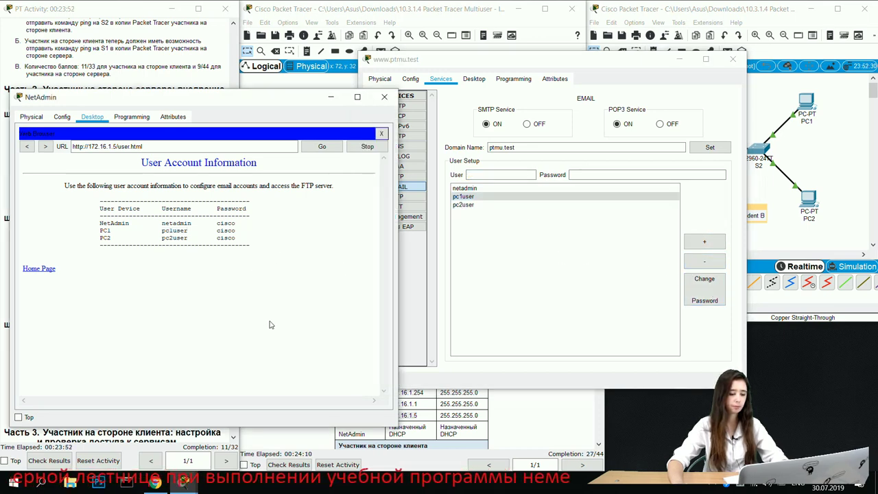
left_click(331, 97)
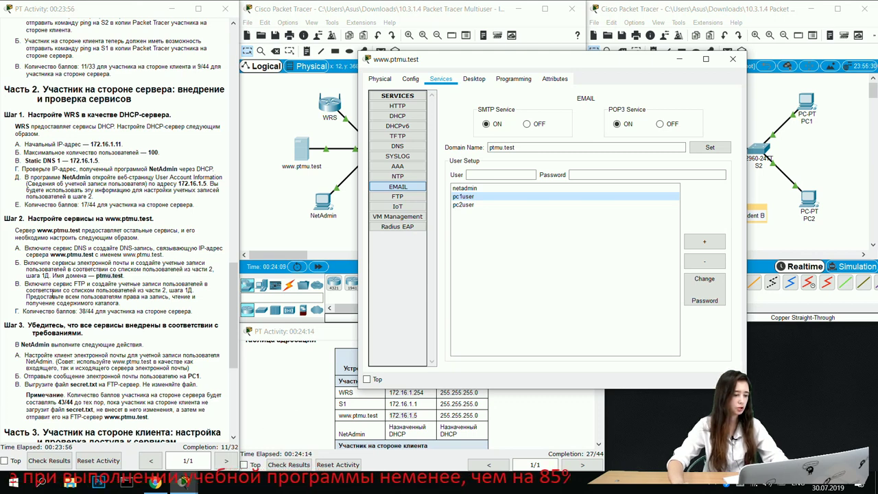
left_click_drag(73, 284, 85, 283)
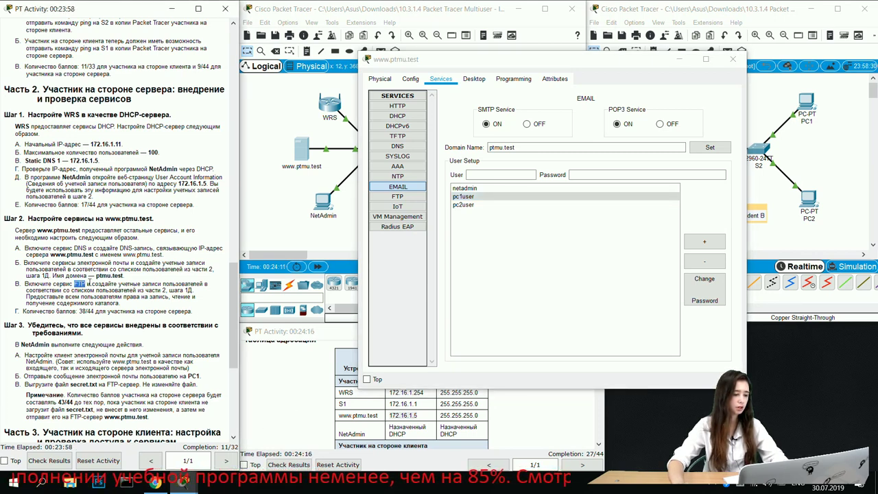
left_click(397, 196)
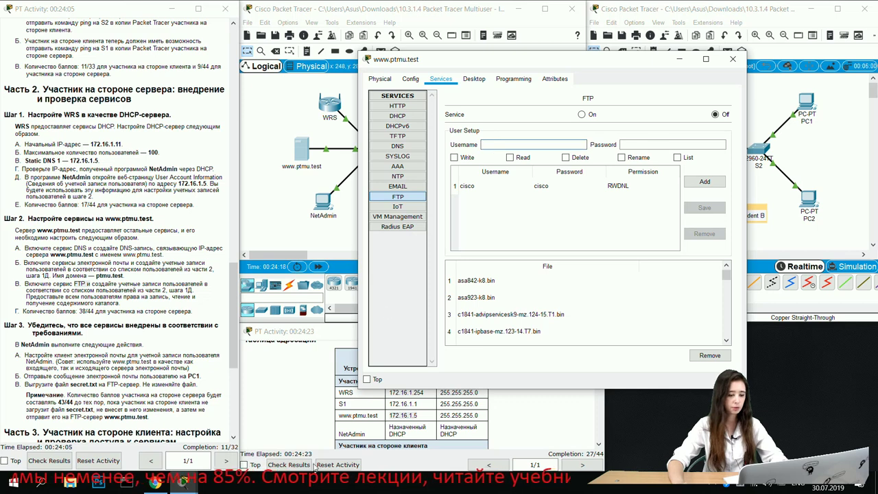
Step: Add the FTP account netadmin with its password and Write, Read and List permissions
left_click(181, 482)
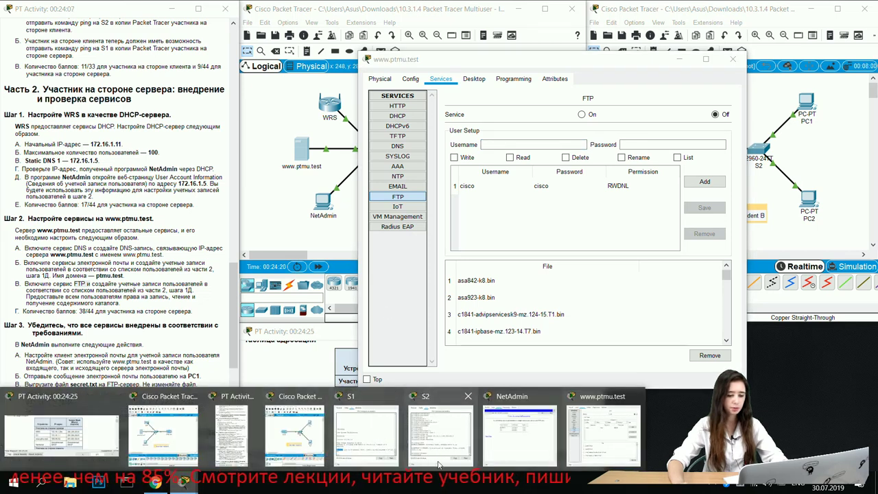
left_click(519, 429)
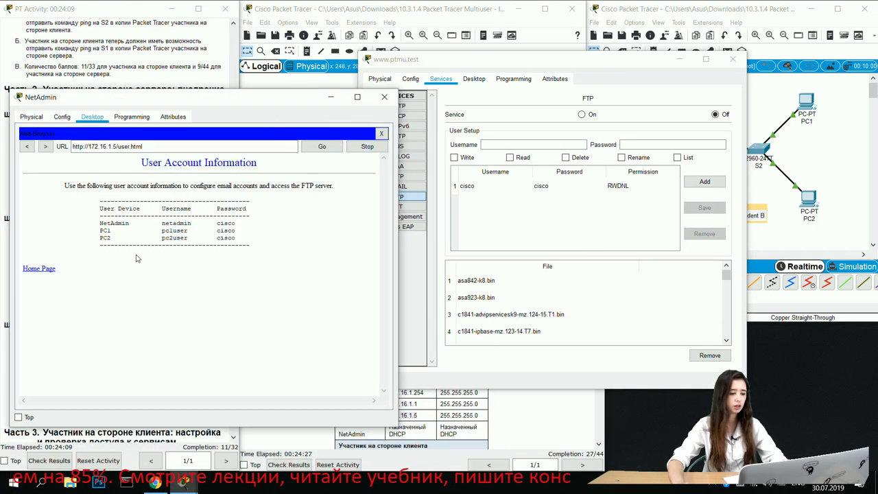
left_click_drag(163, 222, 194, 223)
left_click(505, 143)
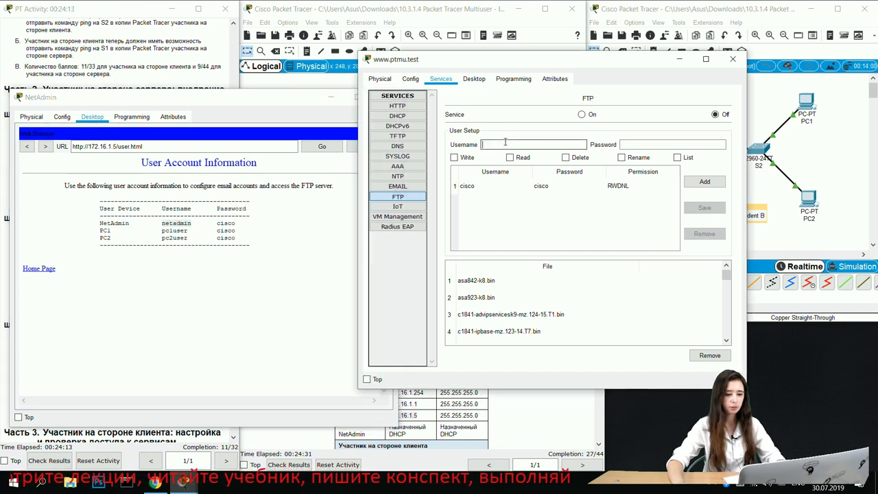
key("ctrl+v")
left_click(645, 144)
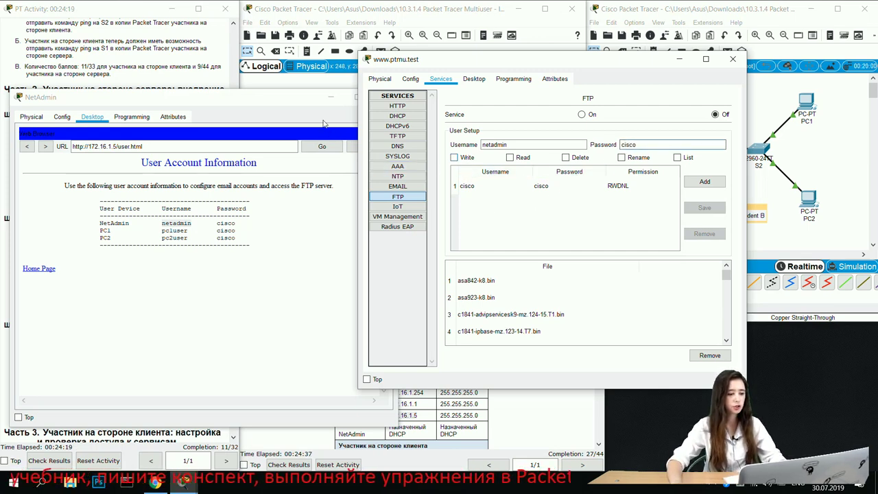
left_click_drag(261, 100, 509, 283)
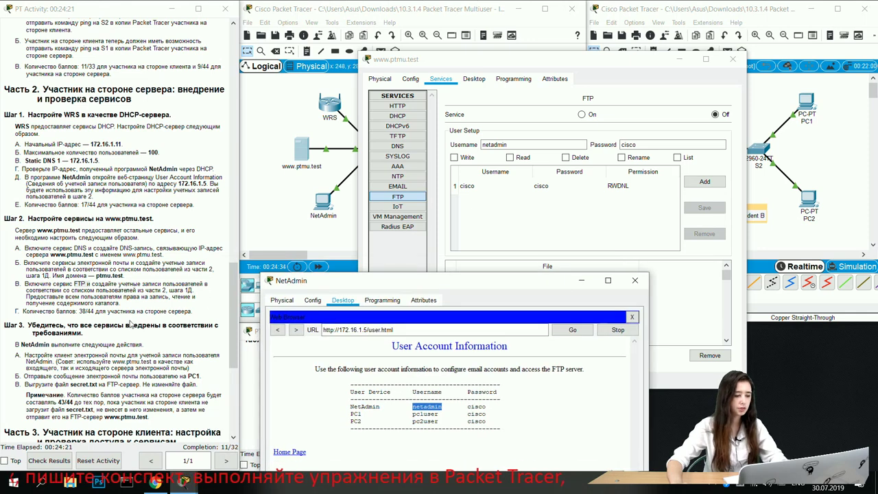
mouse_move(172, 295)
left_mouse_down()
mouse_move(194, 297)
mouse_move(149, 297)
mouse_move(166, 297)
left_mouse_up()
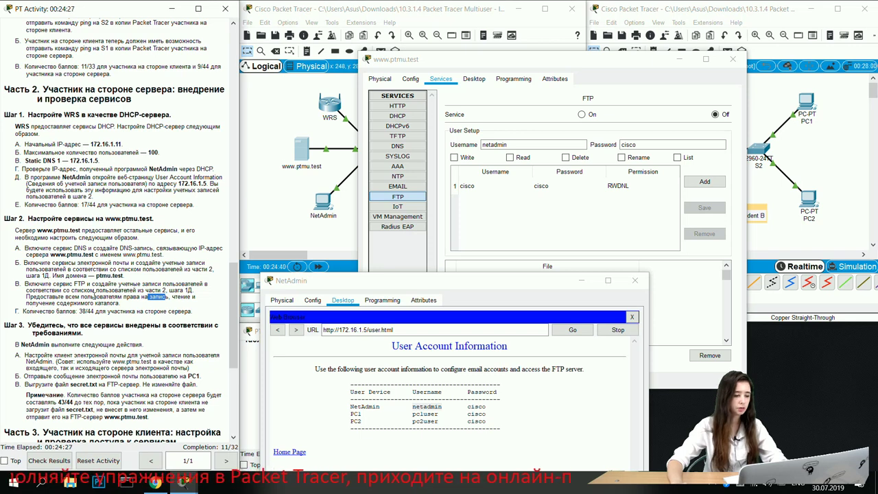
left_click_drag(436, 290, 221, 193)
left_click(480, 159)
left_click(454, 157)
left_click(509, 158)
left_click(677, 158)
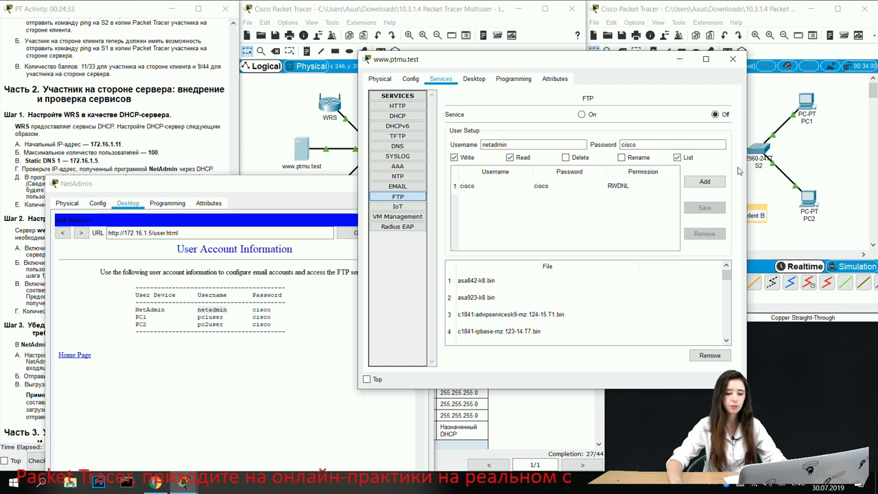
left_click(704, 181)
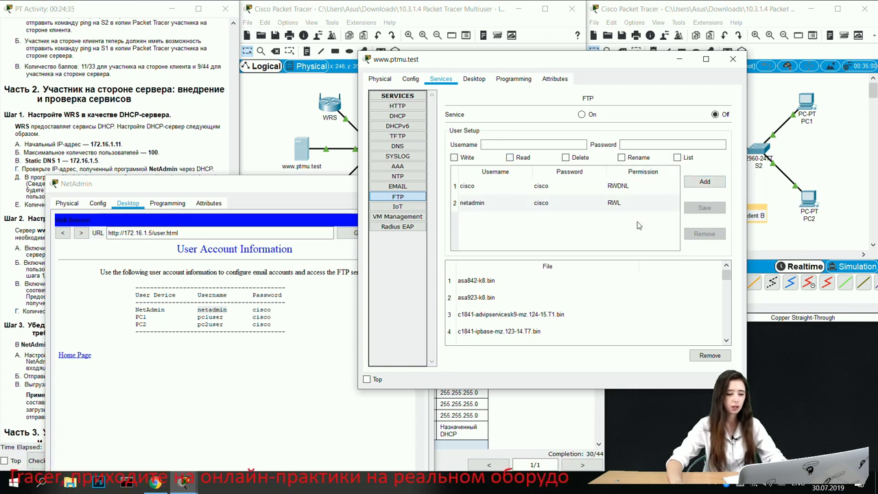
Step: Add the FTP account pc1user with its password and Write, Read and List permissions
left_click_drag(204, 316, 225, 315)
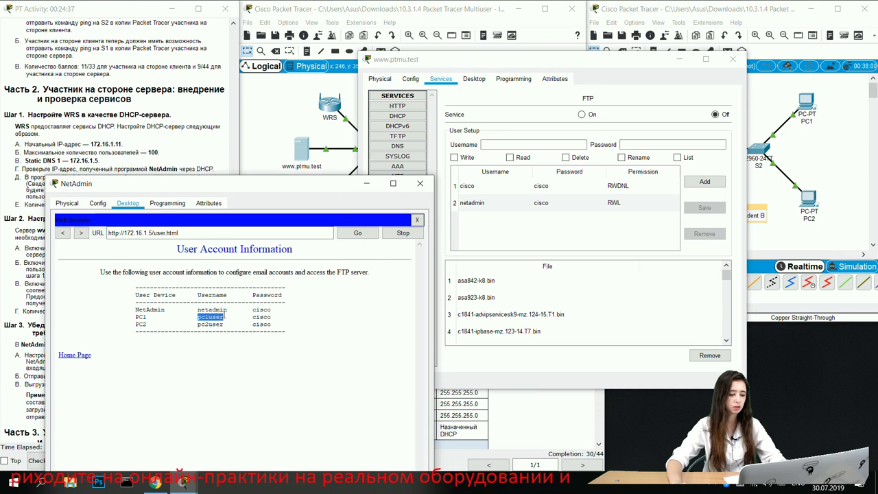
left_click(488, 144)
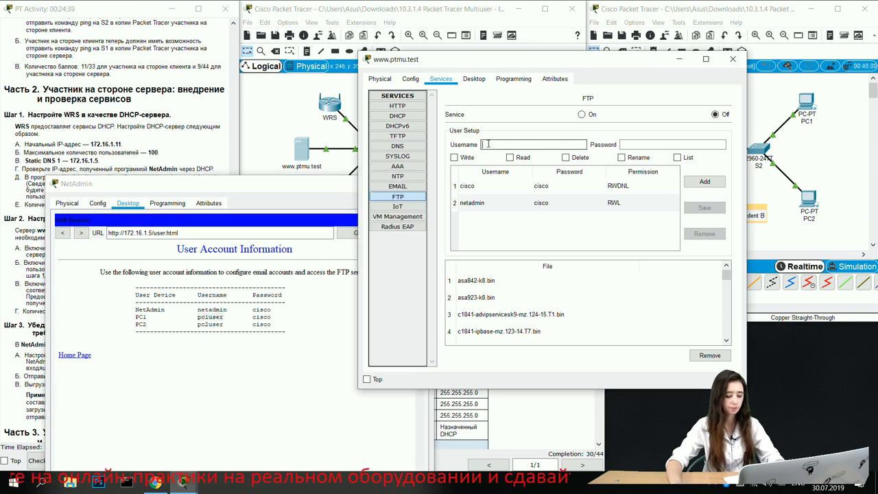
key("ctrl+v")
left_click(630, 144)
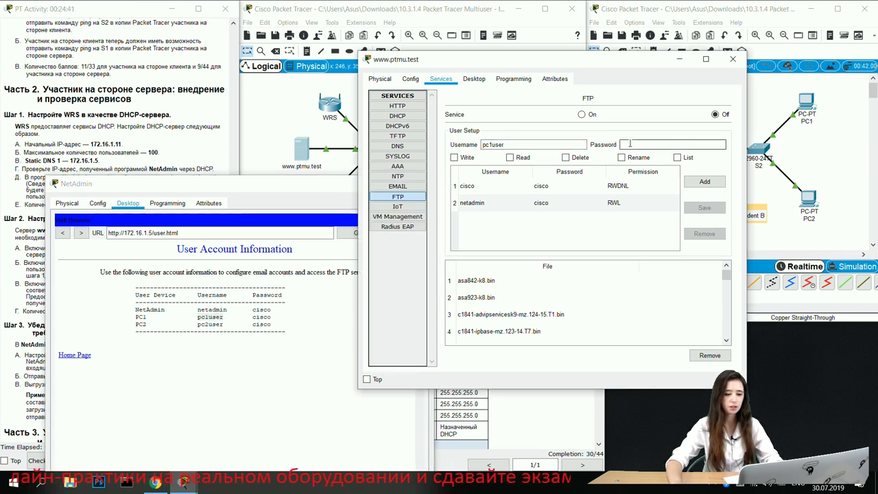
type("cisco")
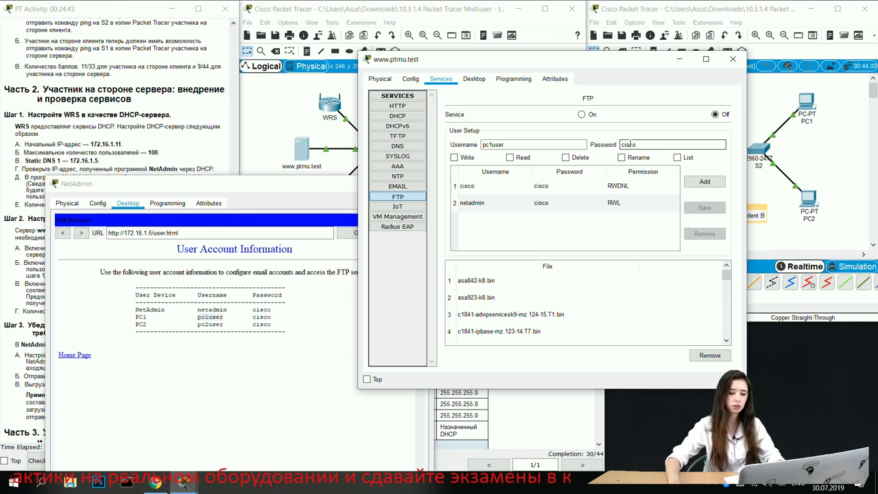
left_click(473, 158)
left_click(517, 158)
left_click(682, 158)
left_click(704, 181)
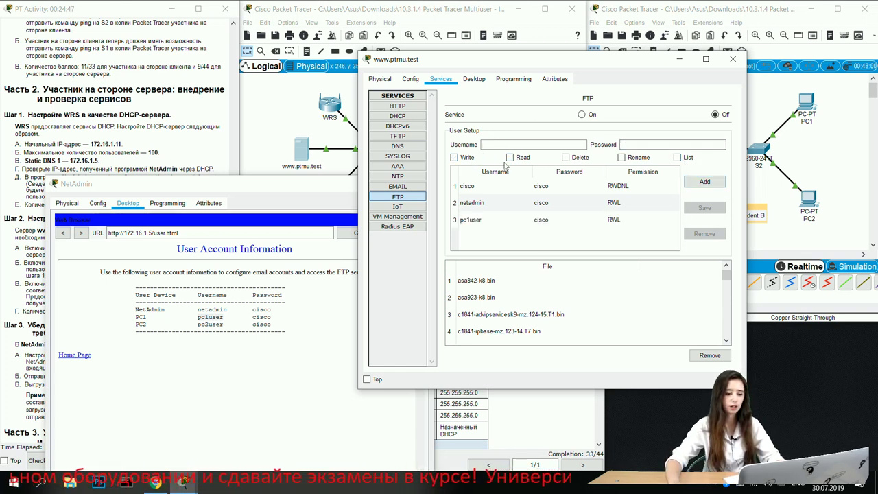
Step: Add the pc2user FTP account by reusing pc1user's details and permissions
left_click(471, 224)
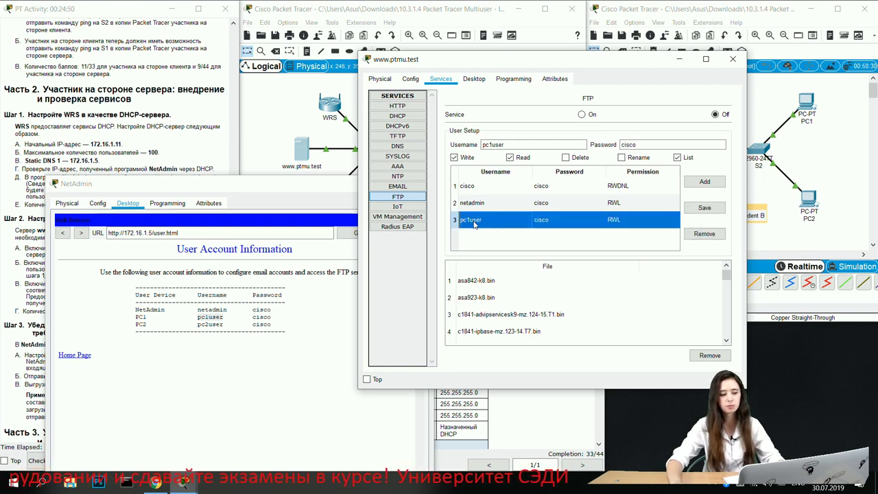
left_click(491, 144)
key("BackSpace")
type("2")
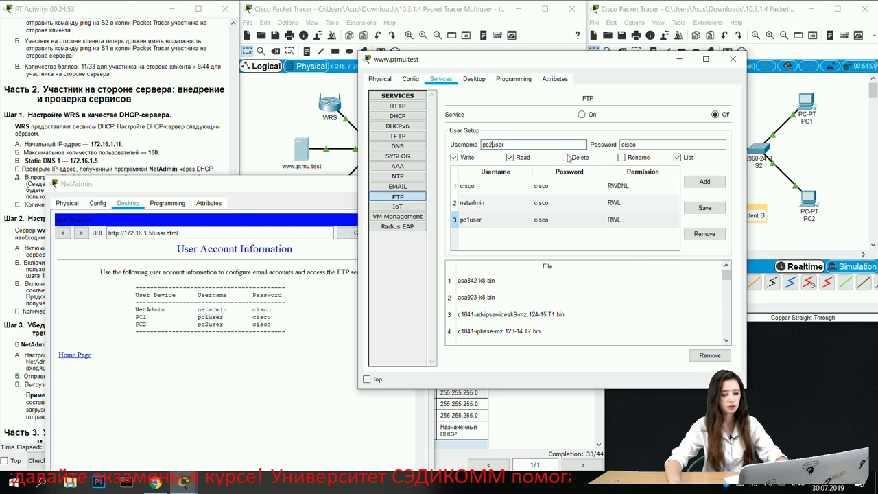
left_click(694, 184)
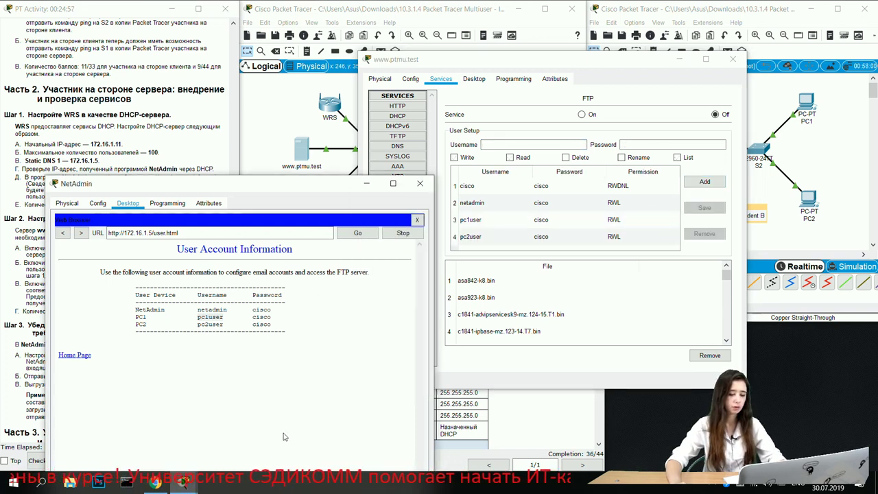
left_click(354, 184)
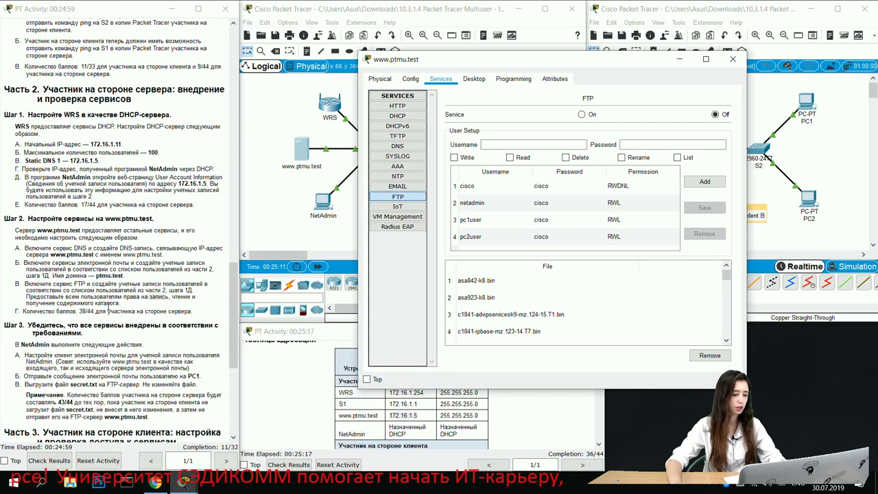
left_click(557, 428)
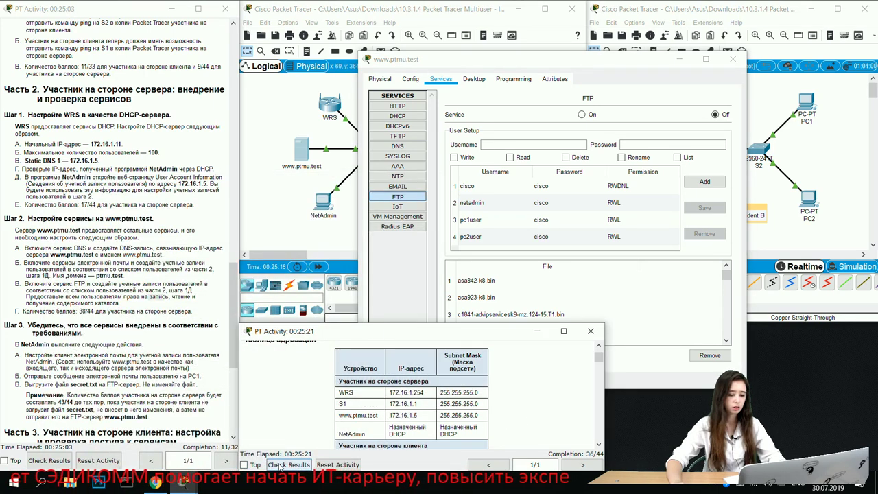
left_click(288, 465)
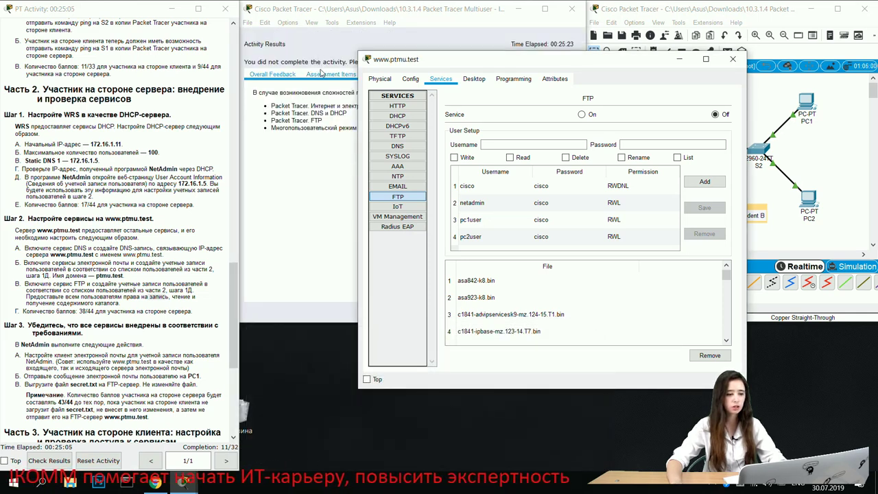
left_click(321, 72)
scroll(350, 171, "down", 4)
scroll(363, 176, "down", 1)
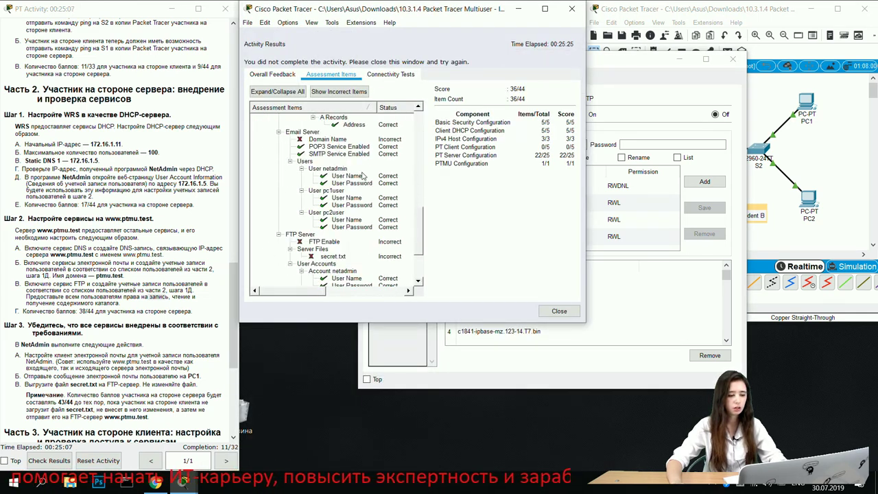
scroll(326, 176, "down", 1)
scroll(328, 184, "up", 1)
scroll(317, 180, "up", 8)
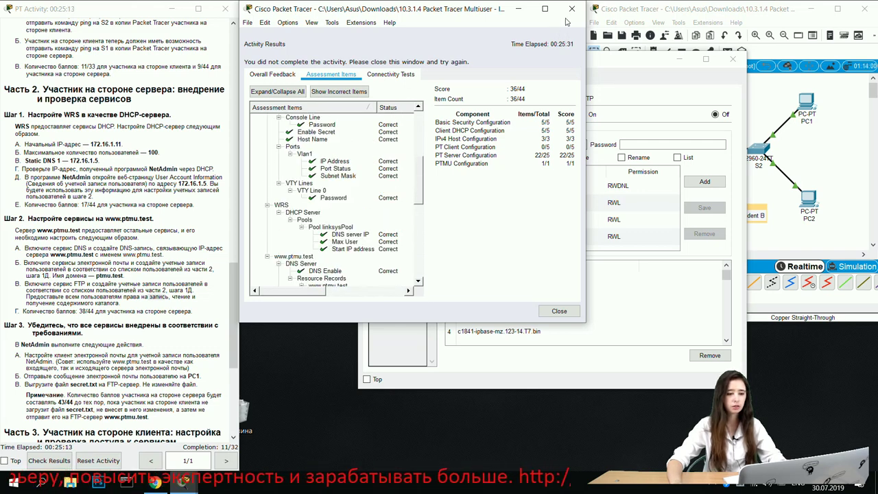
left_click(571, 9)
left_click(643, 90)
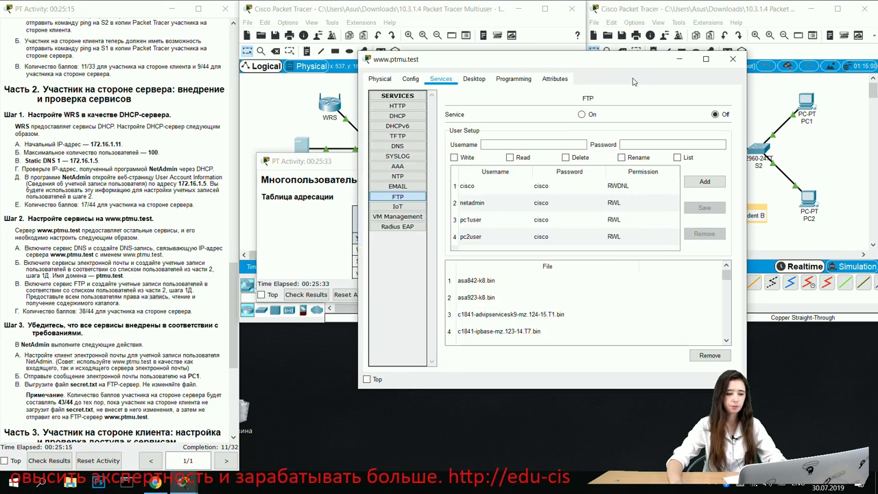
Step: Enter ptmu.test as the EMAIL service Domain Name and apply it with Set
left_click(397, 185)
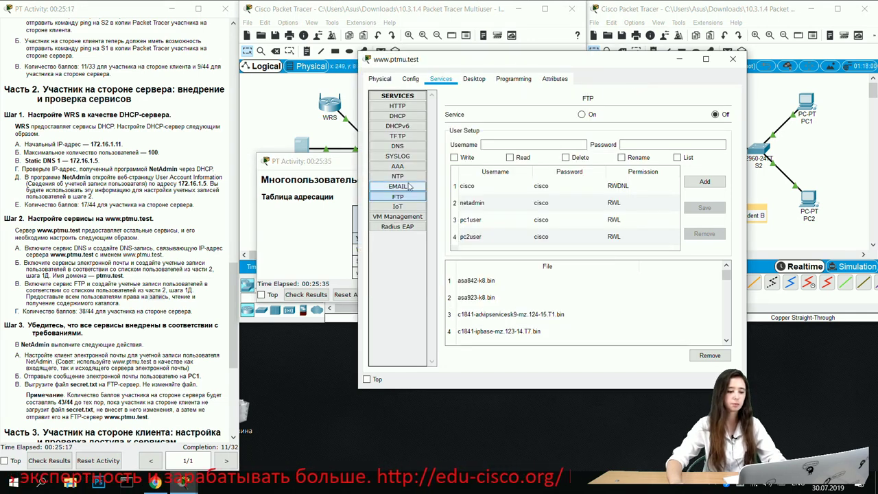
left_click(473, 188)
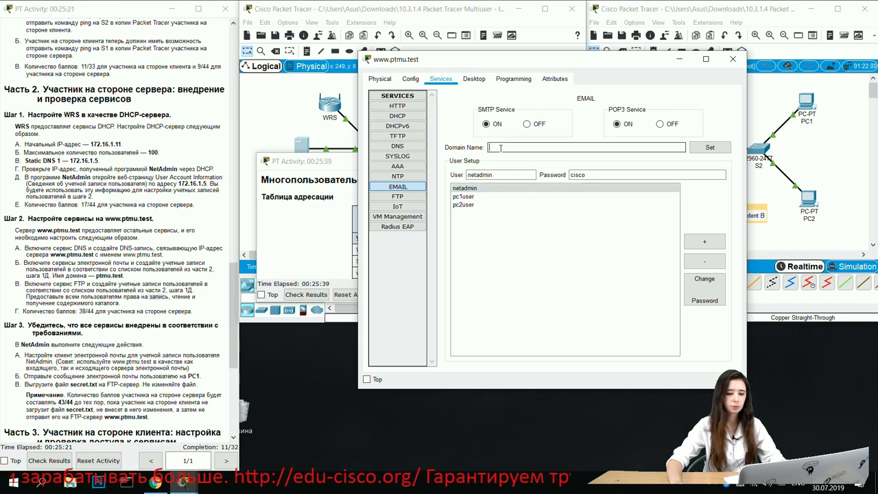
left_click_drag(476, 217, 495, 334)
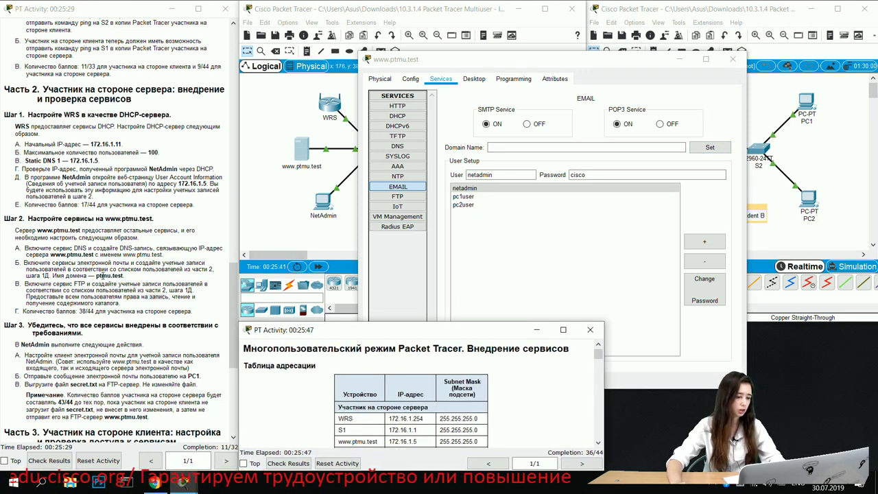
left_click_drag(97, 275, 122, 276)
key("ctrl+c")
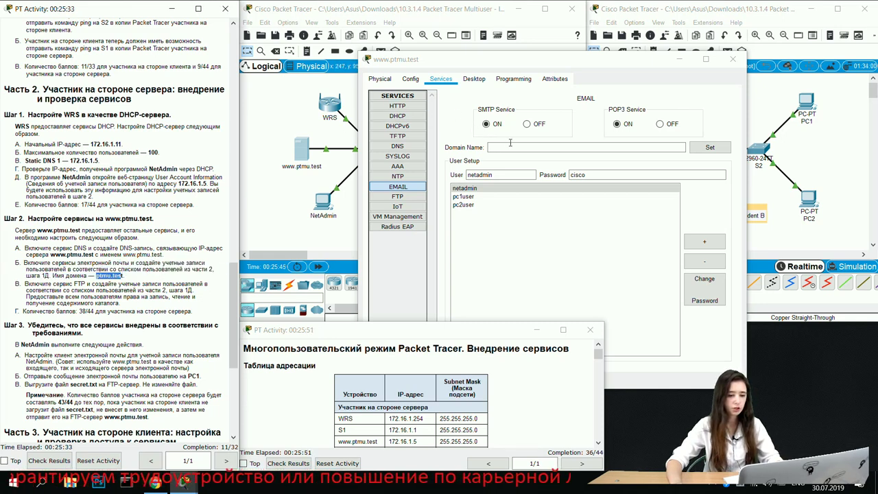
left_click(507, 147)
key("ctrl+v")
type("T")
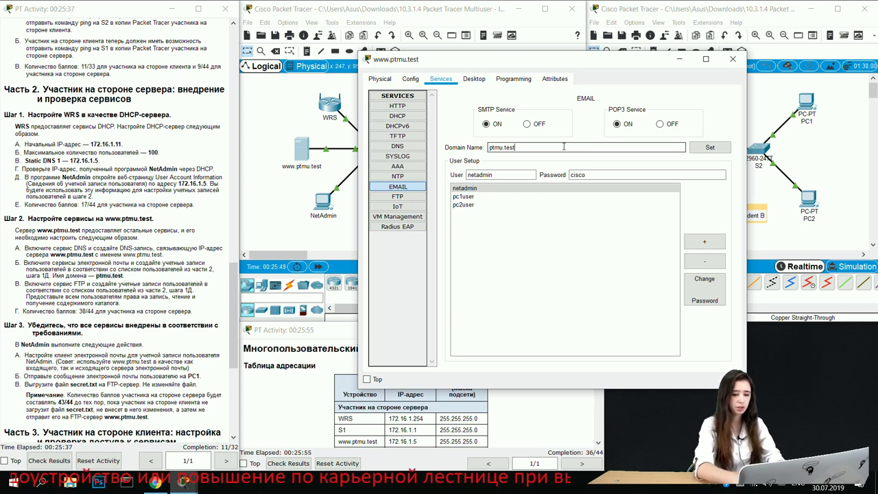
left_click(123, 276)
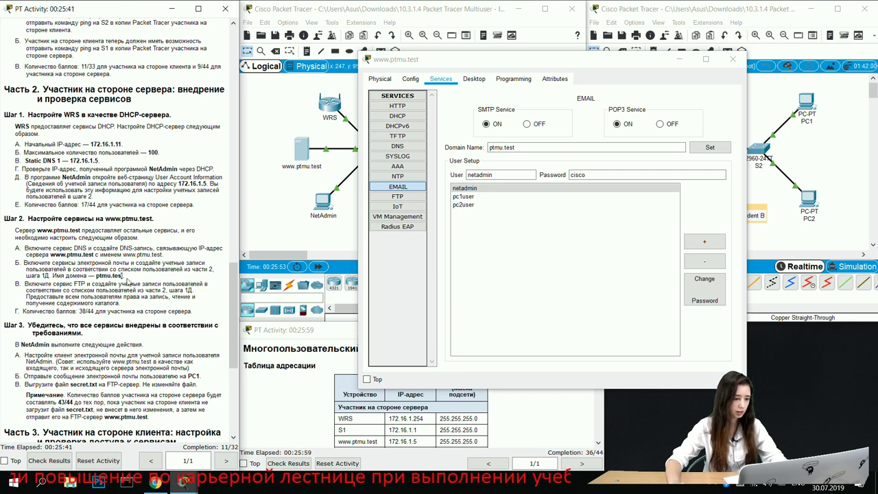
left_click(541, 152)
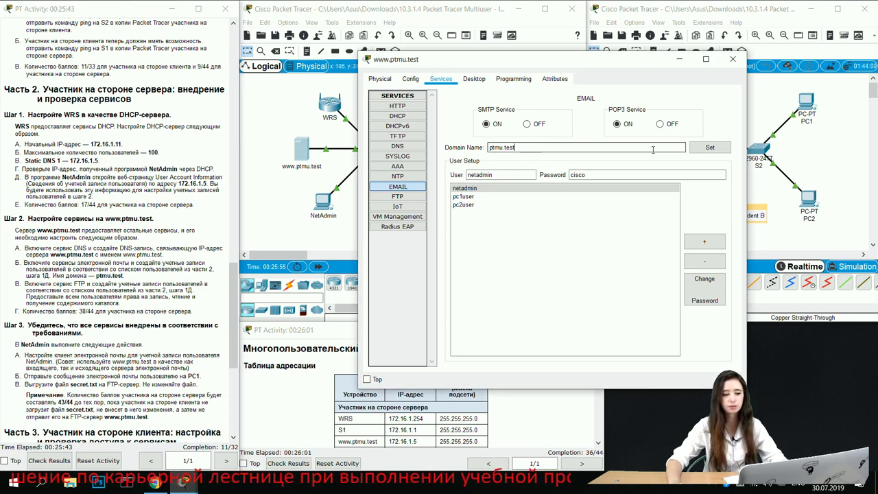
left_click(707, 150)
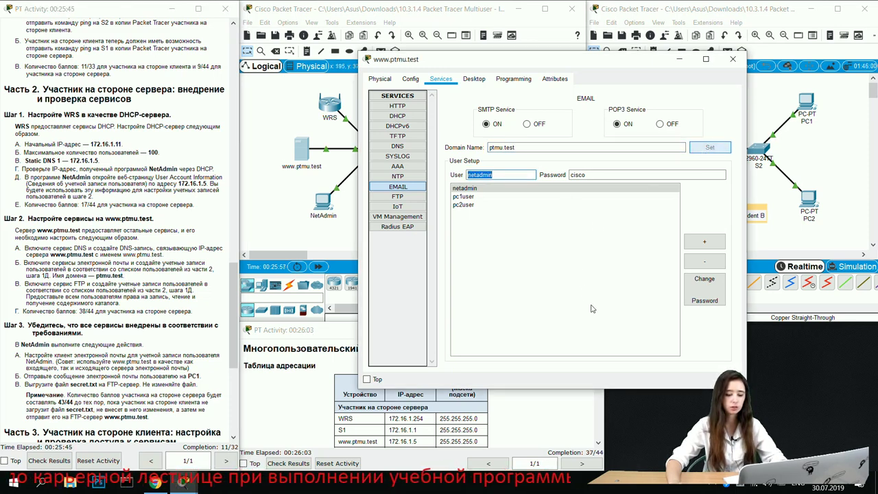
Step: Select the pc1user and then the pc2user entries in the email user list
left_click(526, 432)
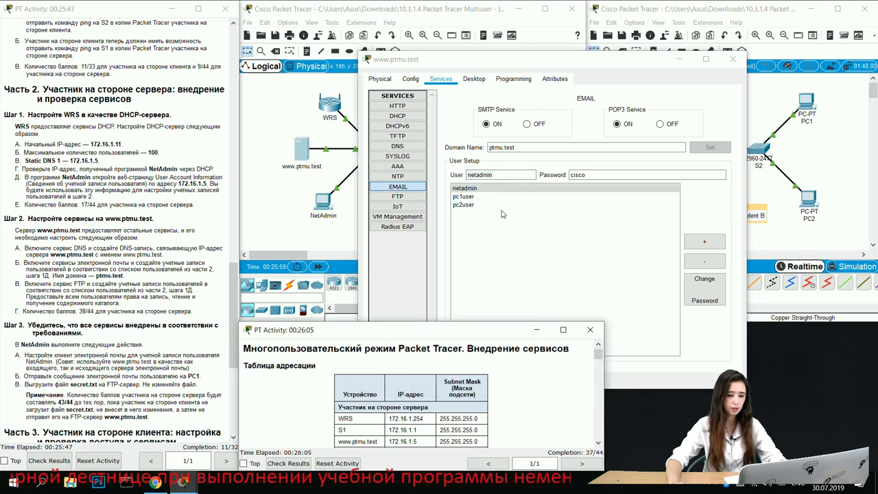
left_click(488, 197)
key("Down")
left_click(367, 411)
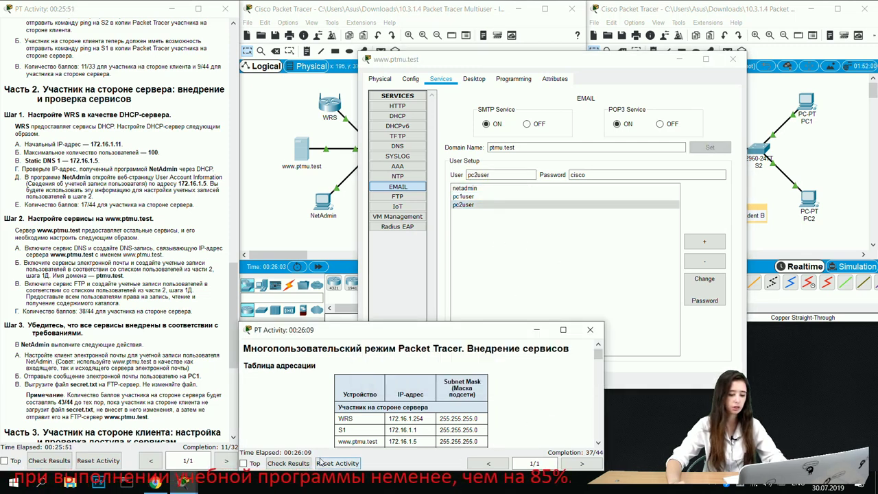
Step: Check the activity results and review the Assessment Items list
left_click(288, 463)
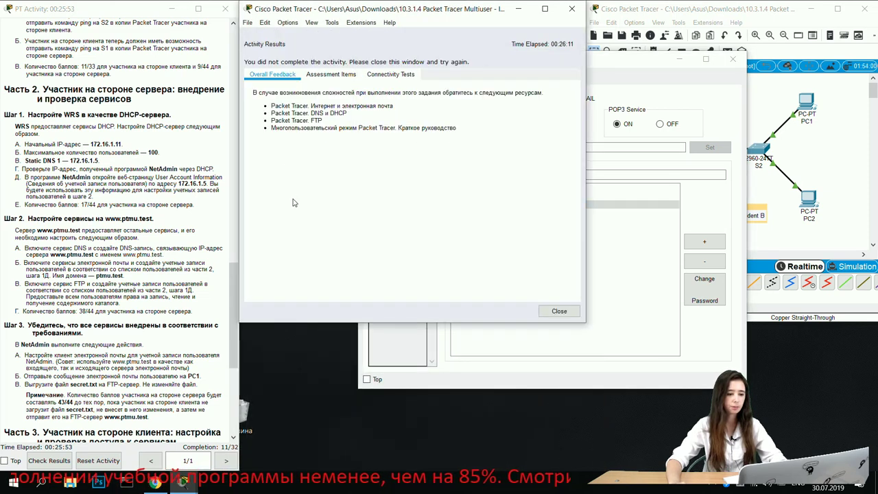
left_click(346, 74)
scroll(365, 139, "down", 10)
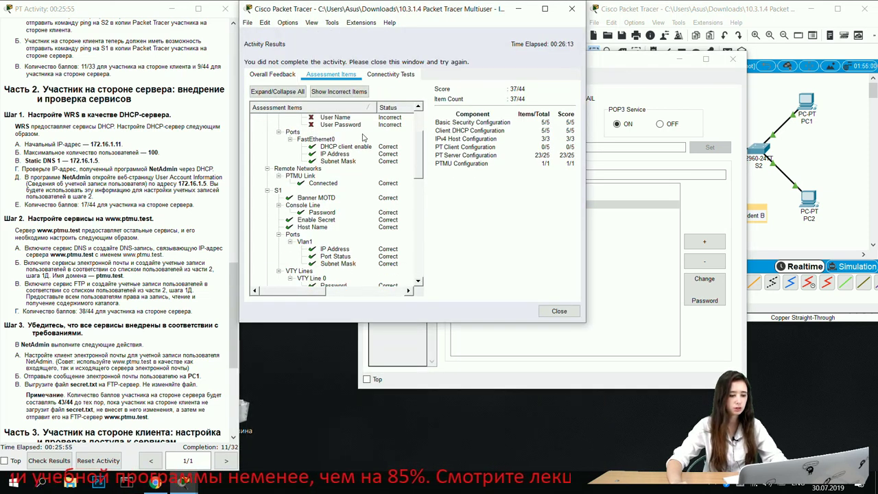
scroll(364, 139, "down", 10)
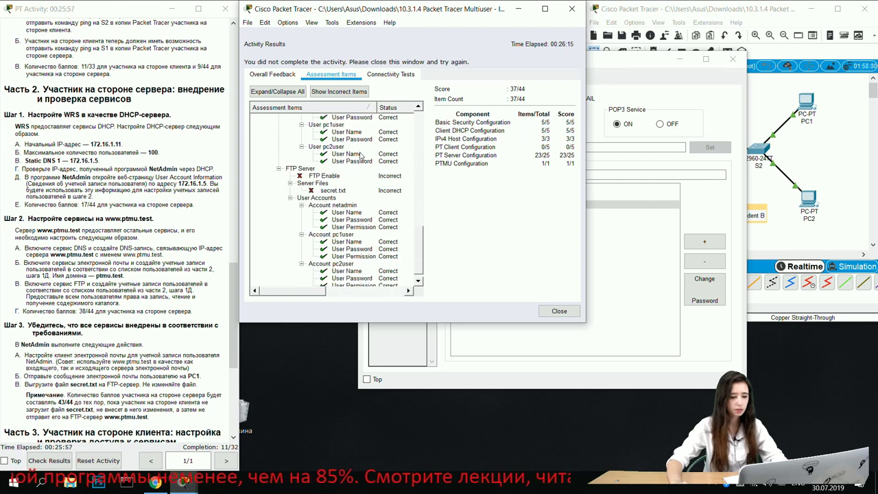
scroll(358, 172, "up", 15)
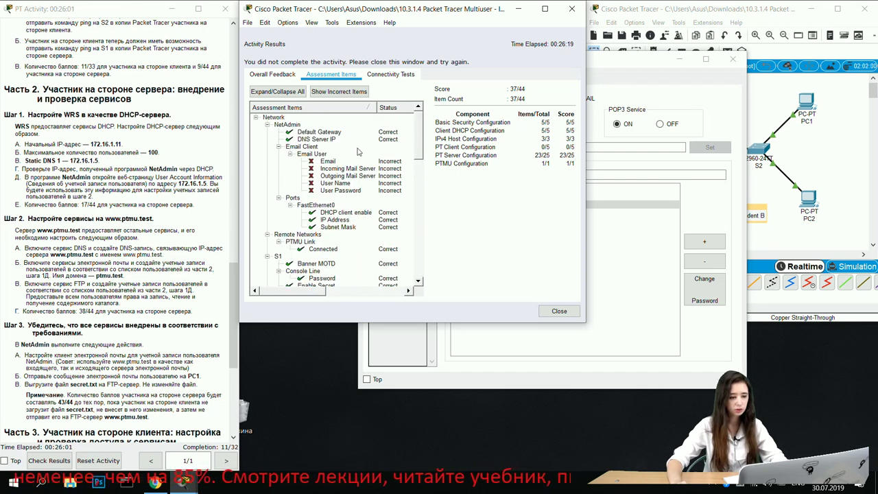
left_click(518, 9)
Step: Switch the server's FTP service On and close the results window
left_click(414, 207)
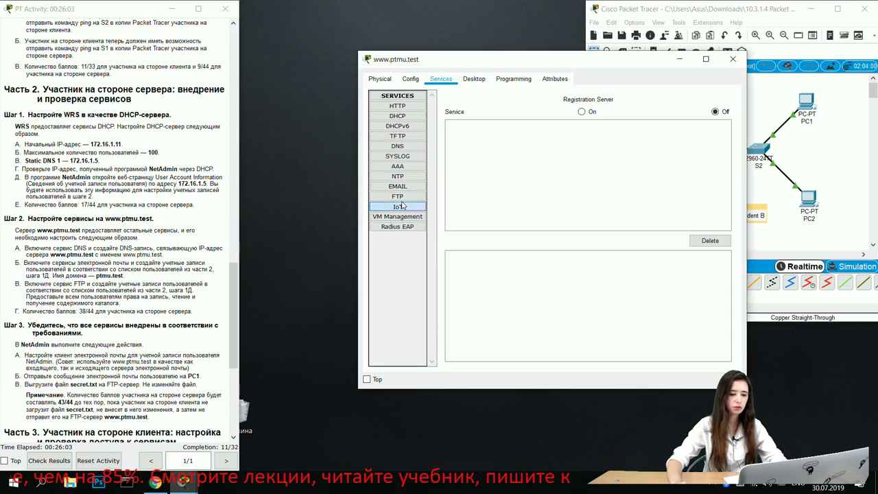
left_click(403, 198)
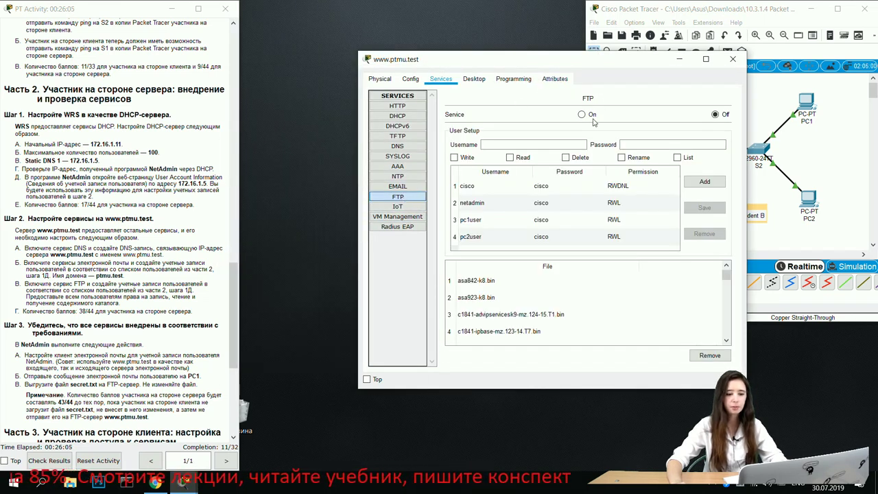
left_click(582, 116)
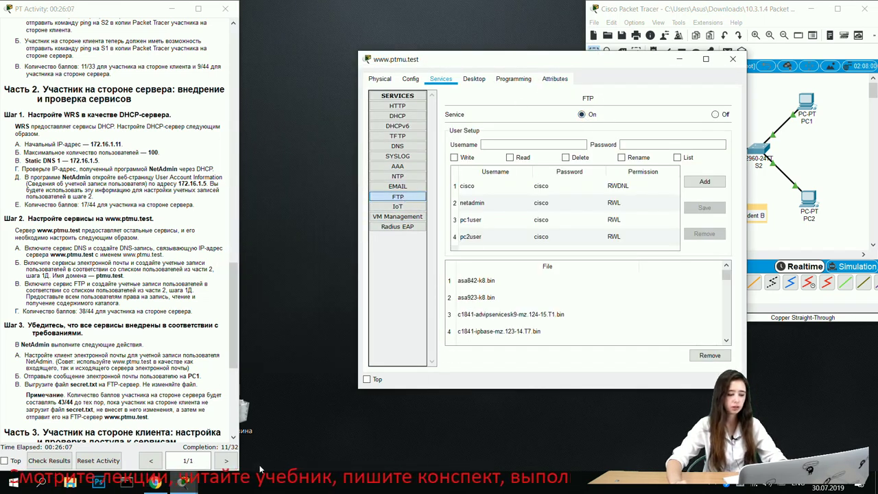
left_click(177, 483)
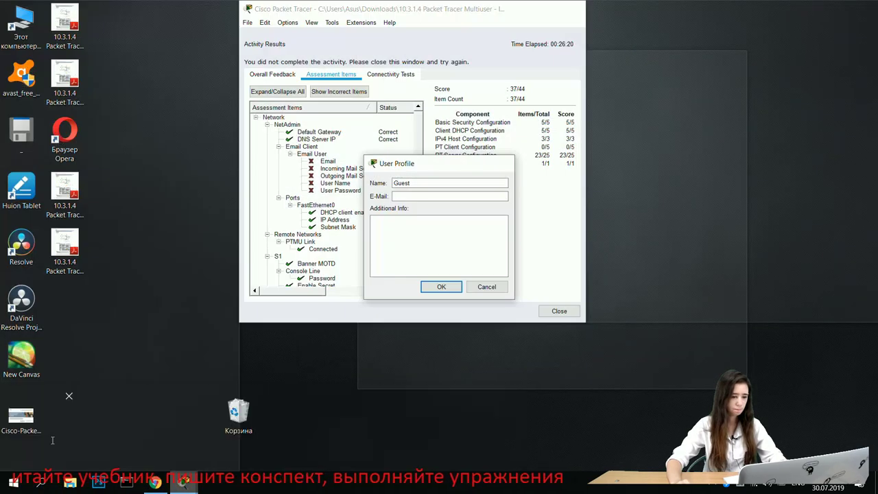
left_click(39, 435)
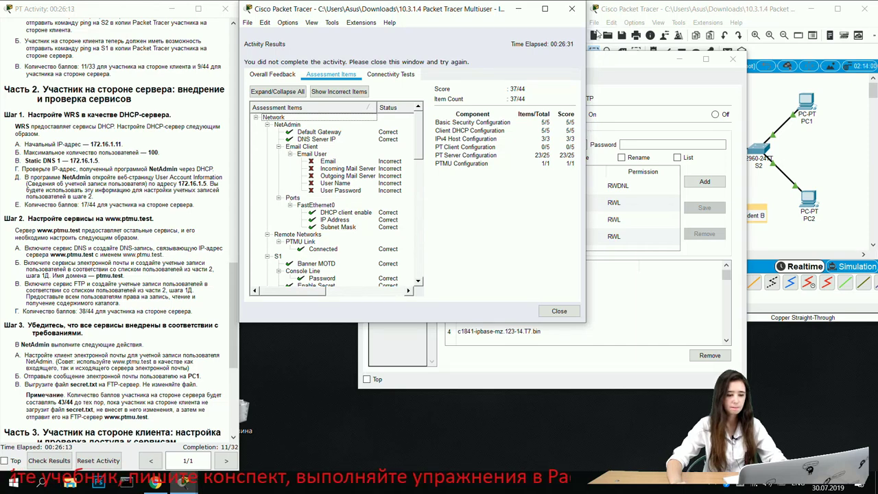
left_click(572, 8)
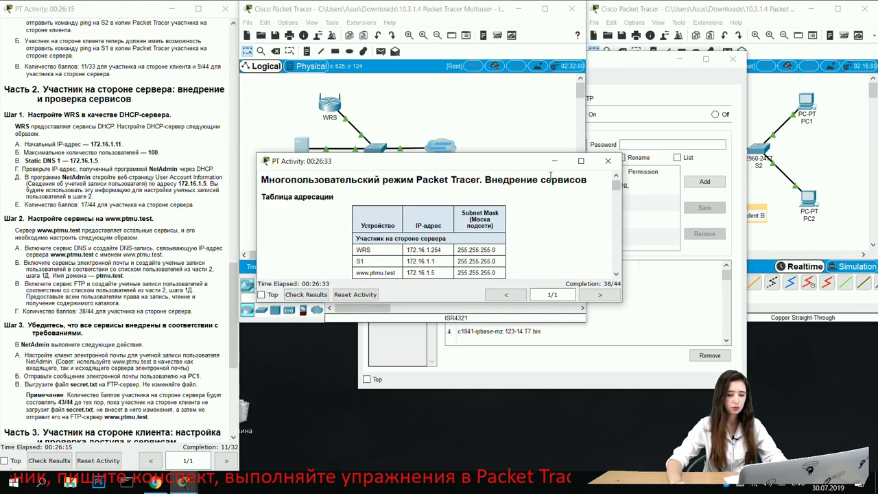
Step: Open the NetAdmin PC and close its user account information page
left_click_drag(504, 170, 487, 335)
scroll(151, 297, "down", 3)
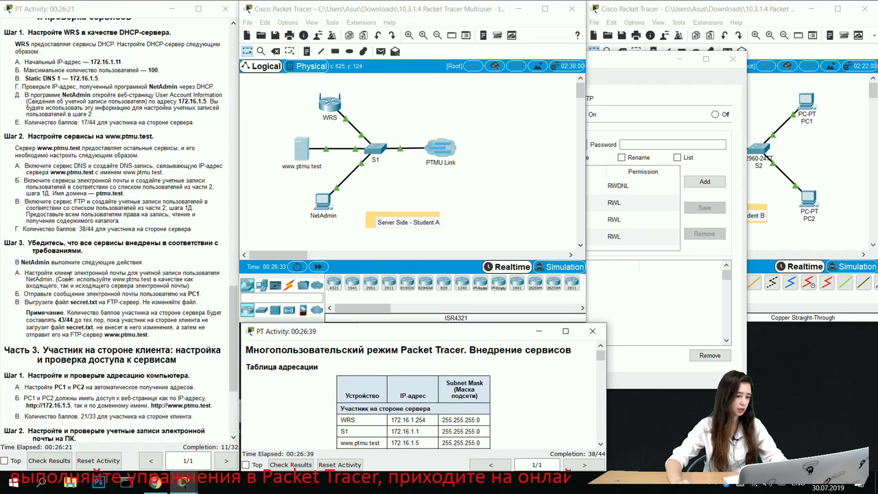
scroll(124, 247, "down", 4)
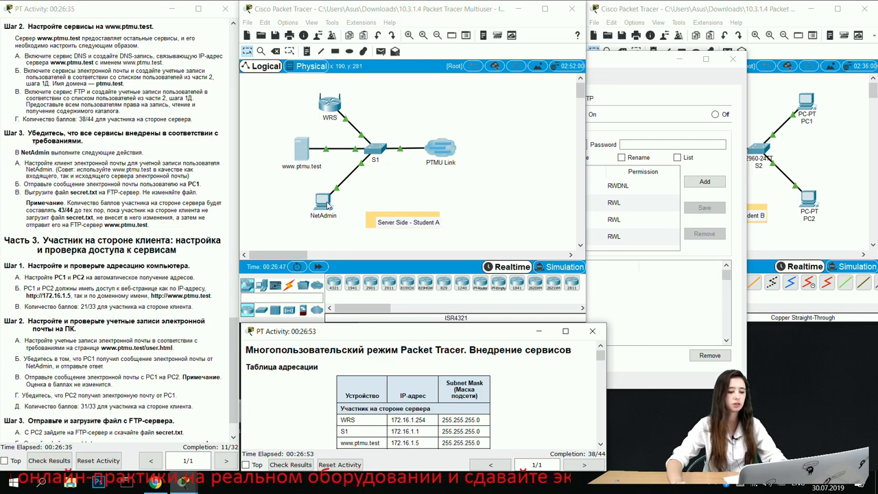
left_click(328, 204)
left_click_drag(316, 182, 553, 24)
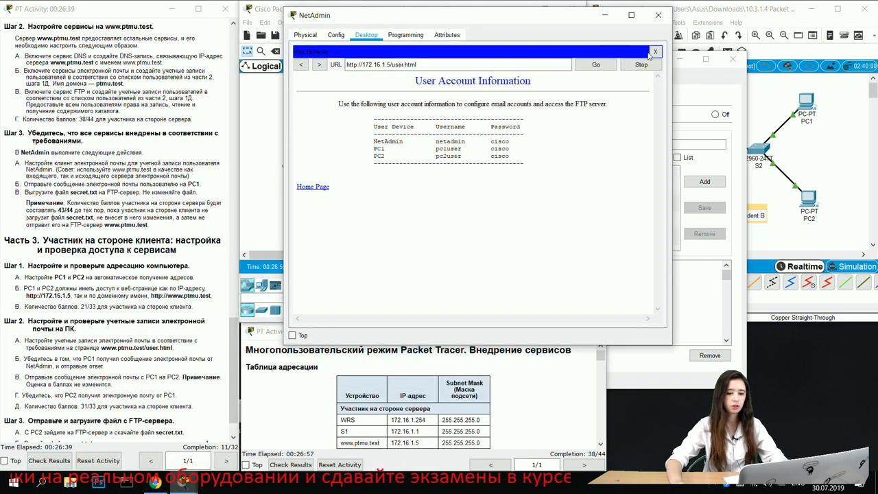
left_click(655, 53)
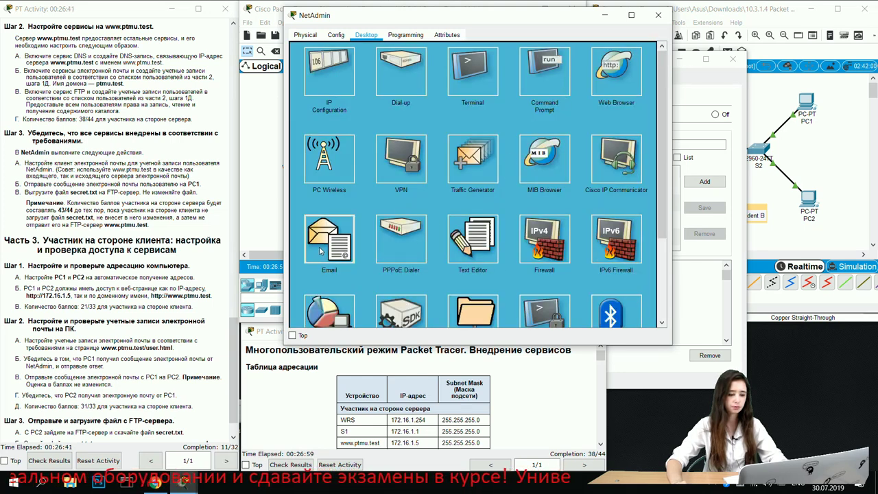
Step: Look over NetAdmin's email client setup fields, then close the NetAdmin window
left_click(320, 251)
left_click(374, 79)
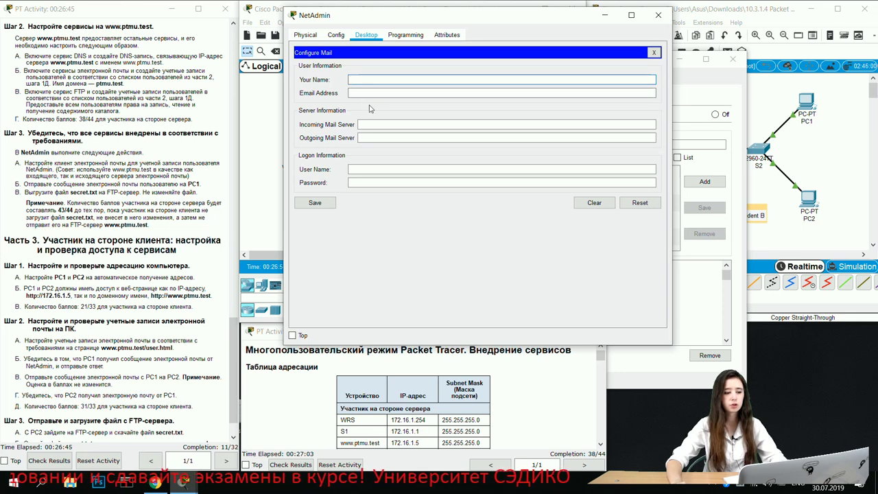
left_click(401, 182)
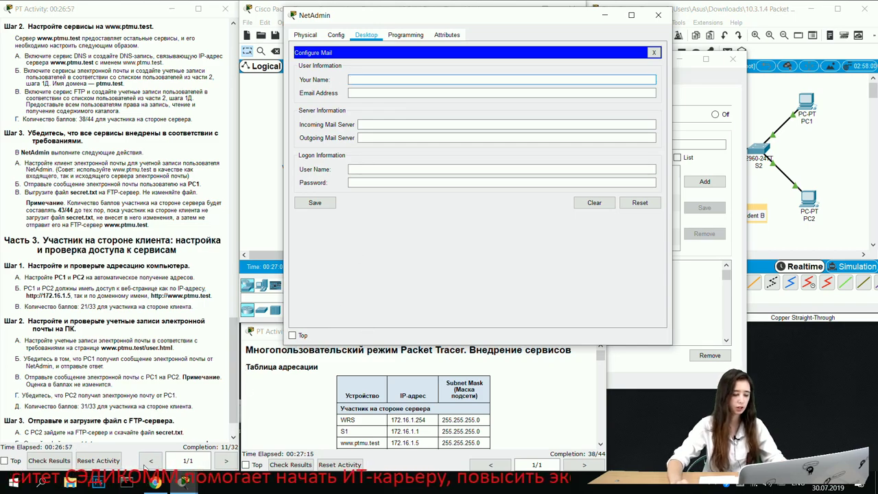
mouse_move(183, 482)
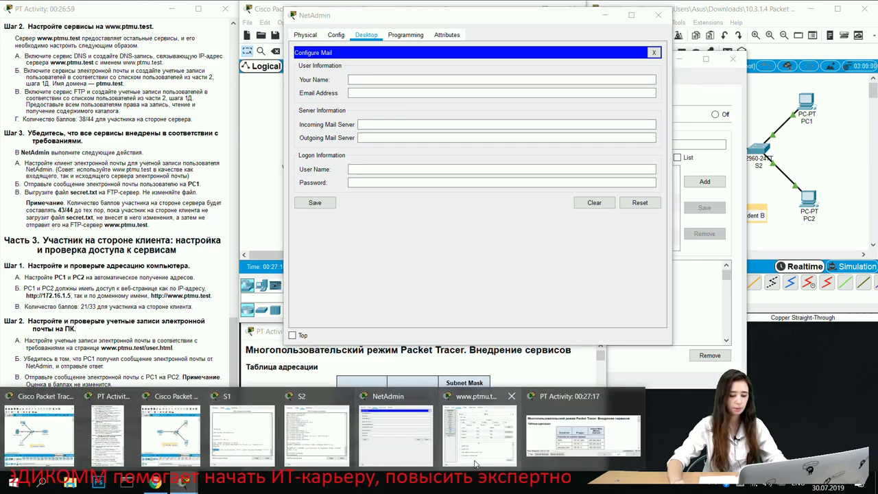
mouse_move(454, 449)
left_click(396, 432)
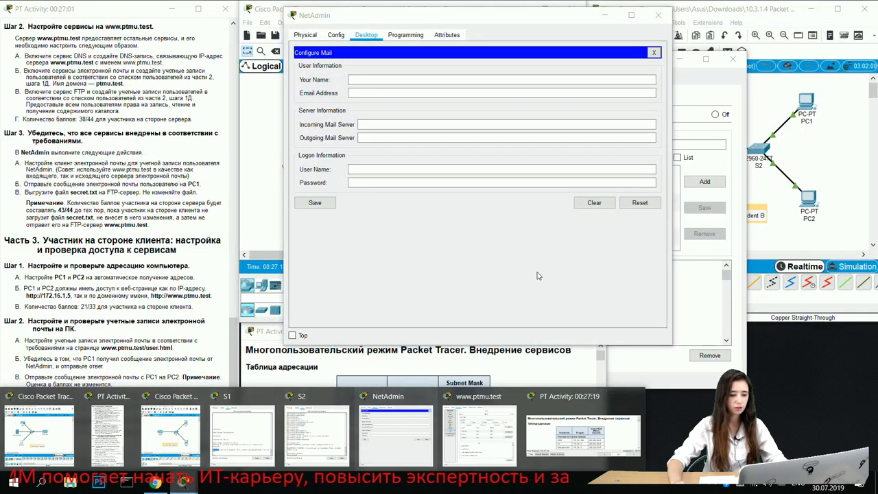
left_click(657, 14)
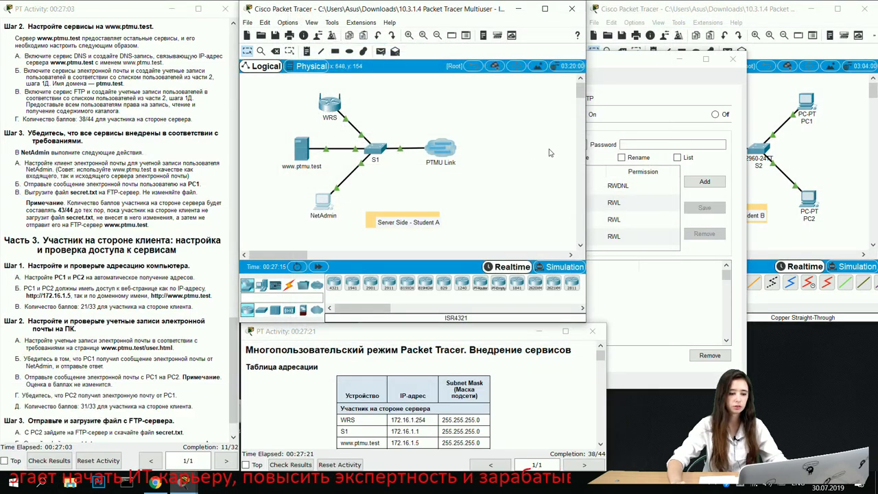
Step: Load the address 172.16.1.5 in NetAdmin's web browser
left_click(323, 203)
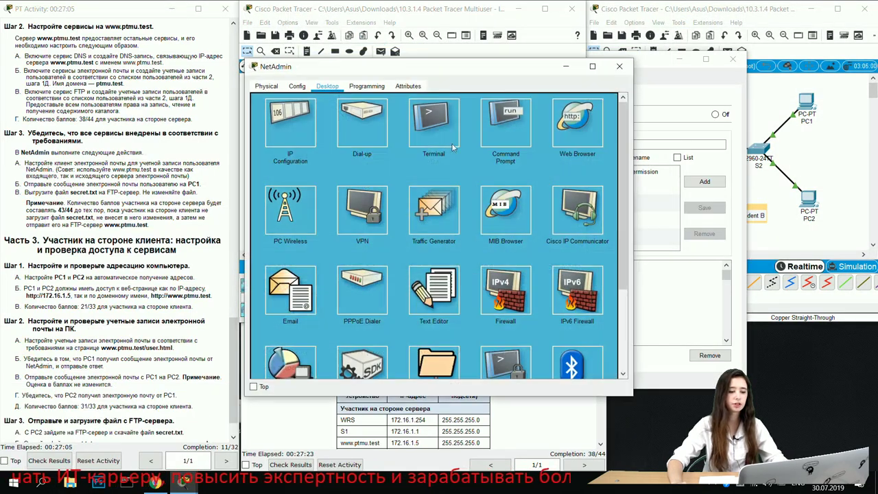
left_click(576, 120)
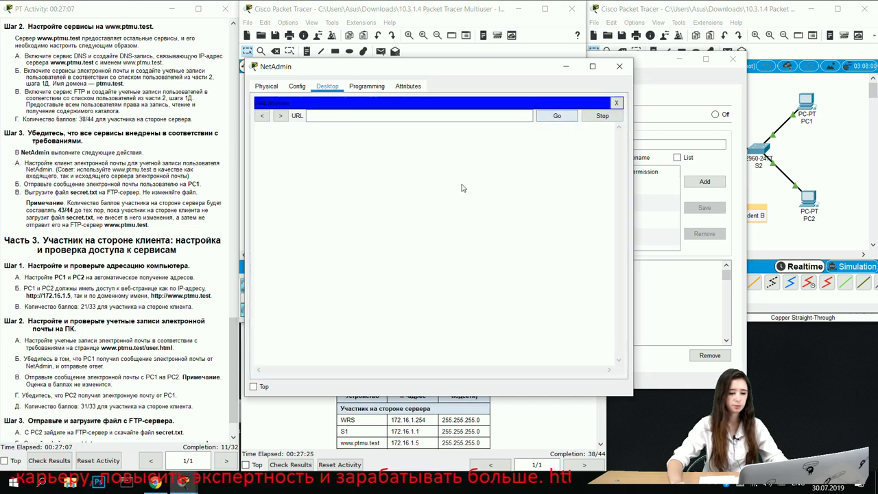
scroll(126, 177, "up", 5)
scroll(127, 177, "up", 3)
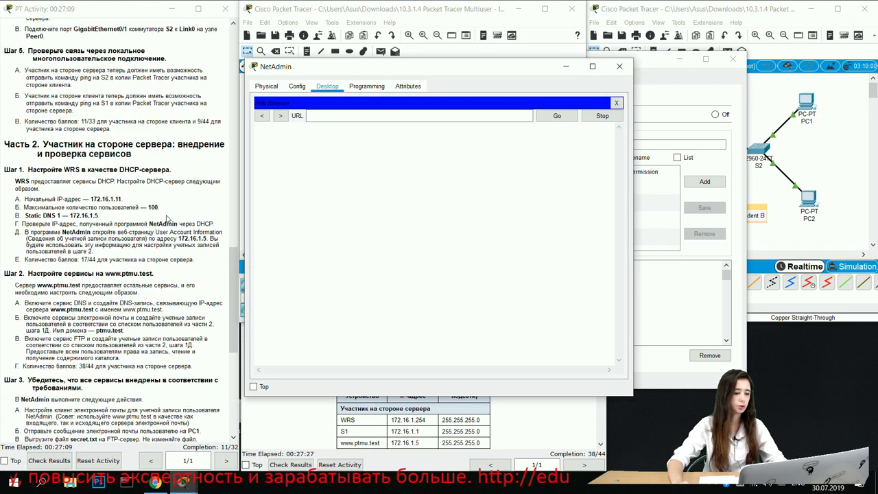
left_click_drag(179, 244, 209, 238)
left_click(187, 238)
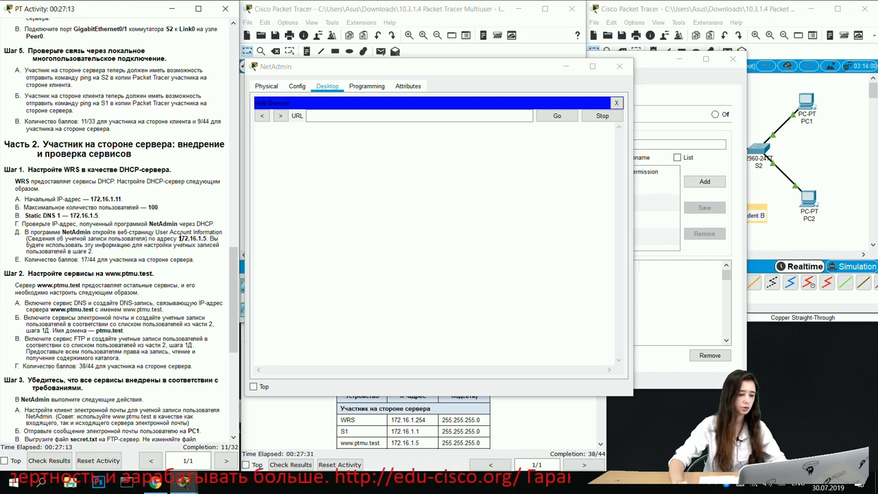
left_click_drag(178, 238, 208, 238)
key("ctrl+c")
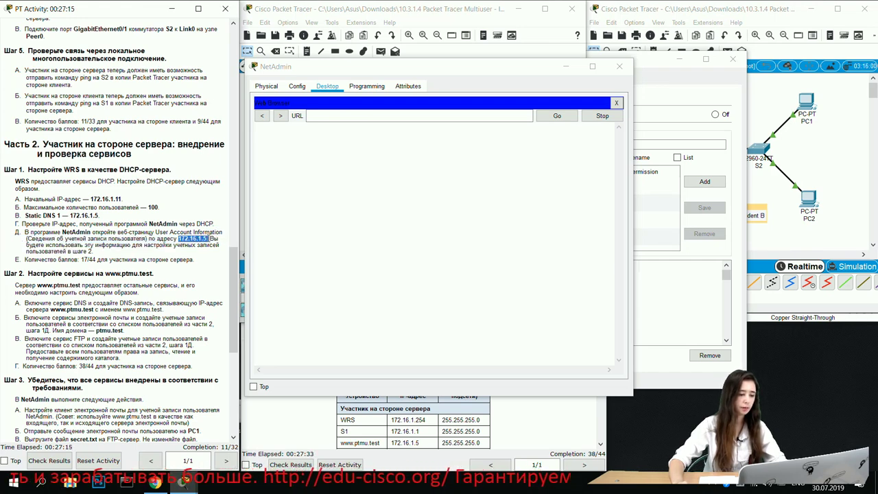
left_click(350, 115)
key("ctrl+v")
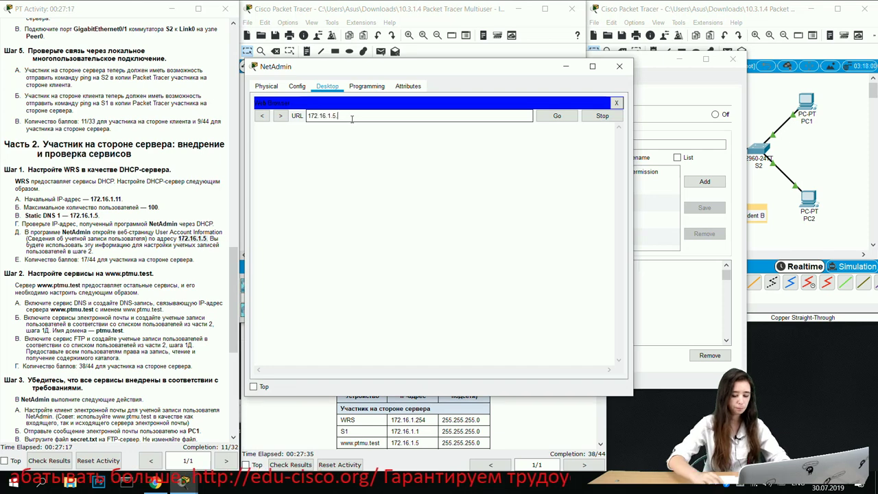
key("Return")
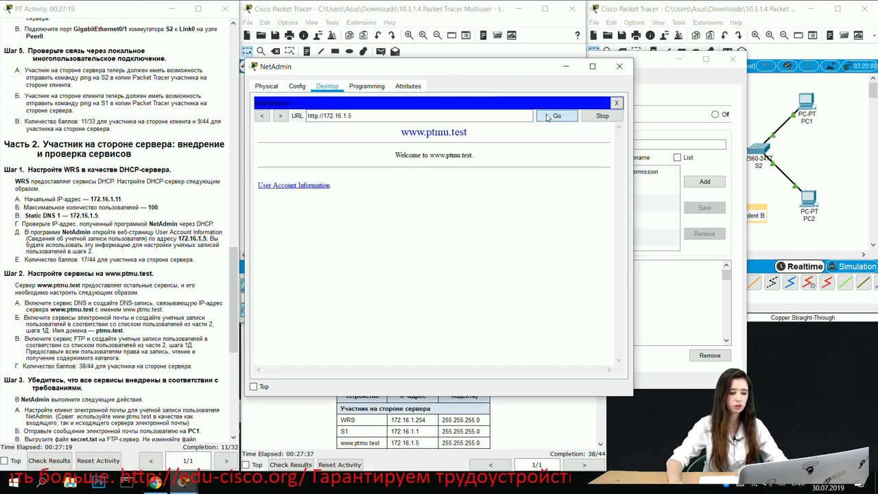
Step: View the User Account Information page, close the browser and NetAdmin, then reopen NetAdmin
left_click(310, 186)
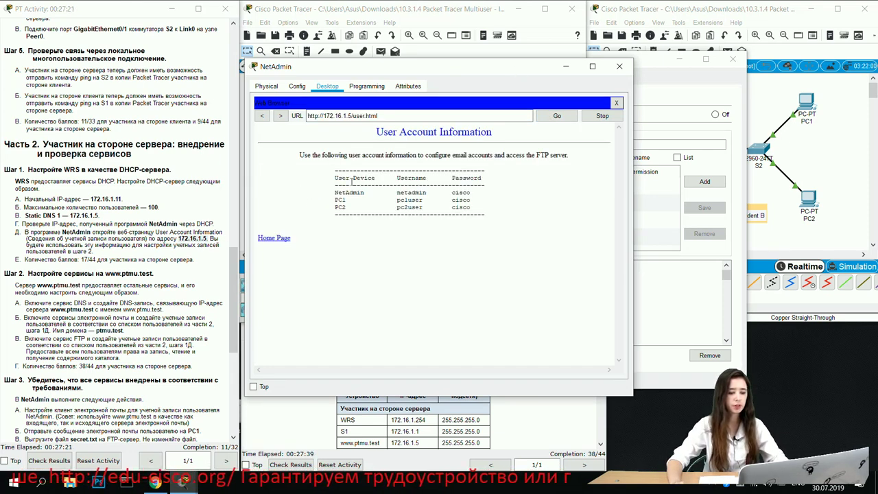
left_click_drag(336, 189, 483, 210)
left_click(343, 197)
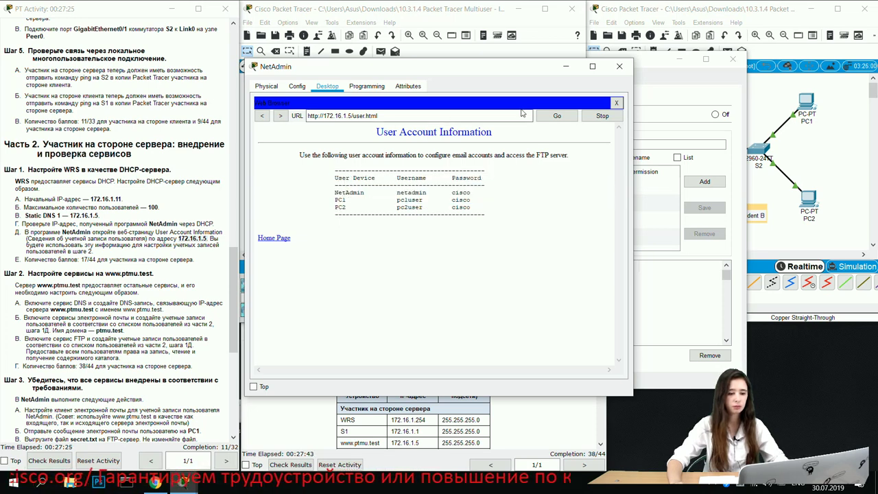
left_click(616, 103)
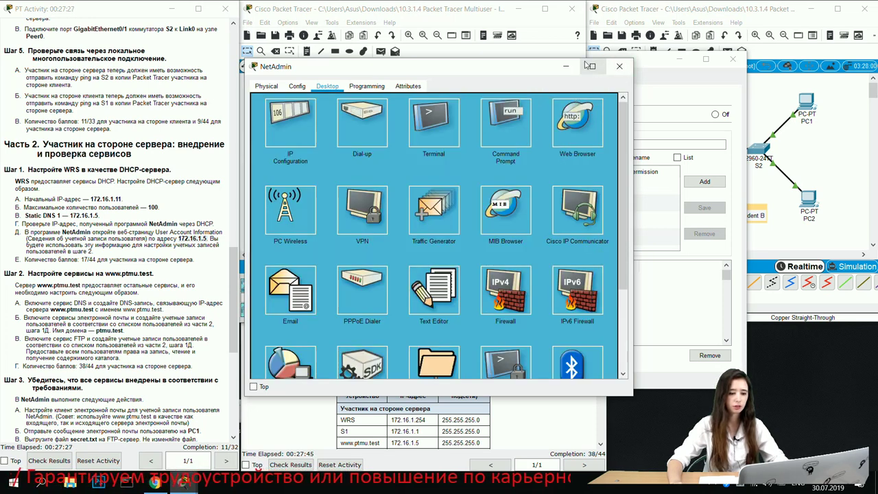
left_click(618, 66)
double_click(193, 239)
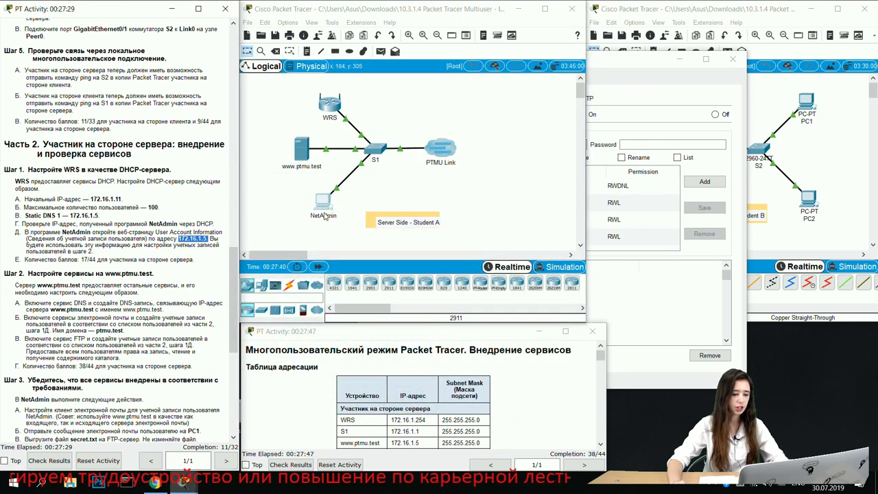
left_click(323, 217)
Step: Enter NetAdmin as Your Name and fill in the account's ptmu.test e-mail address
left_click(349, 211)
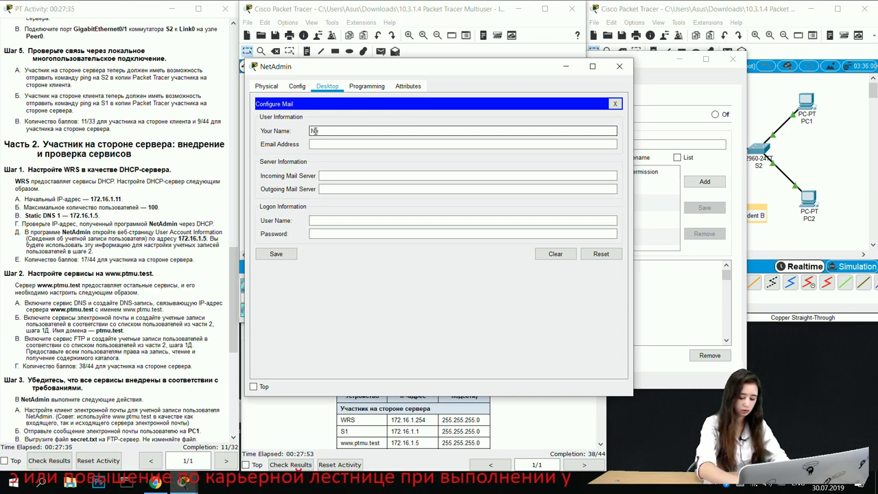
type("Adm")
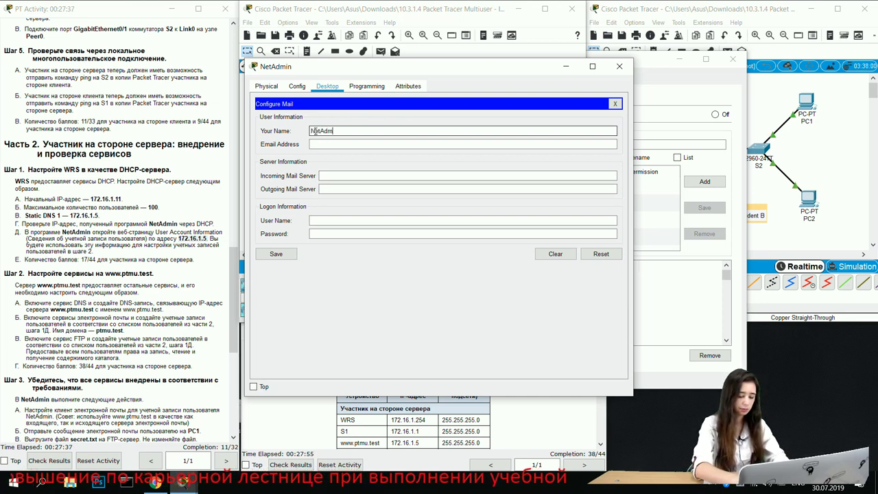
type("in")
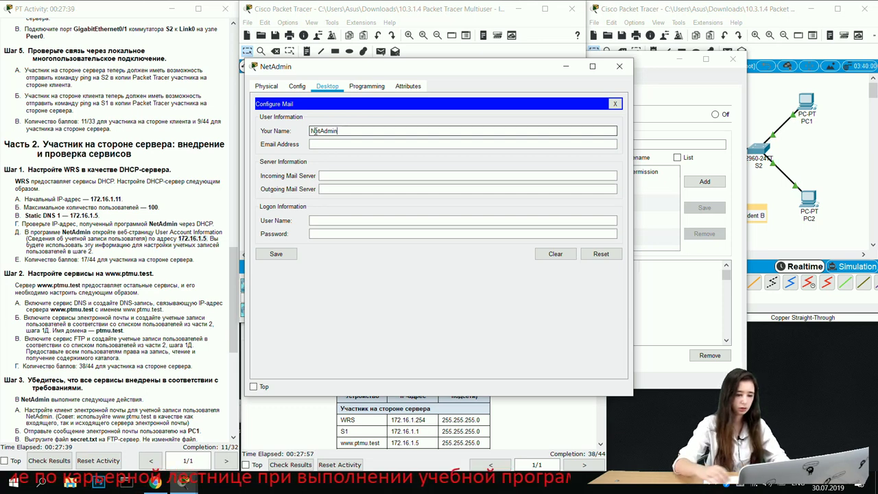
left_click(325, 144)
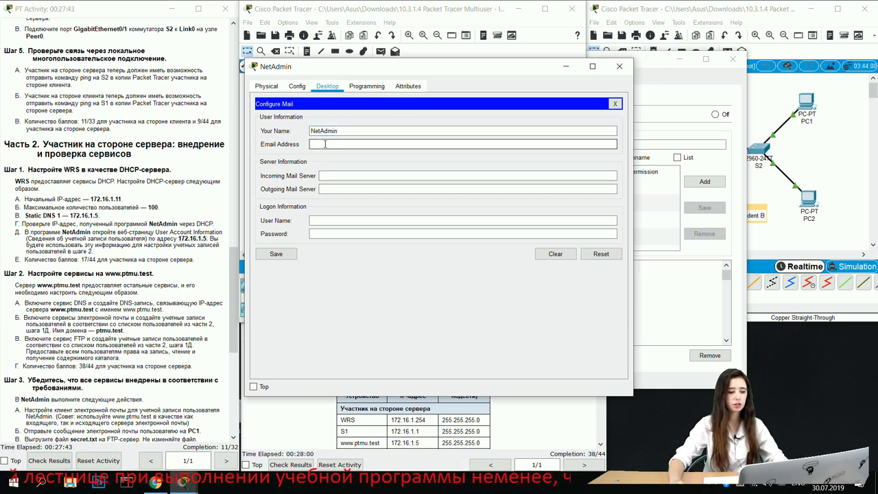
type("admin@ptm")
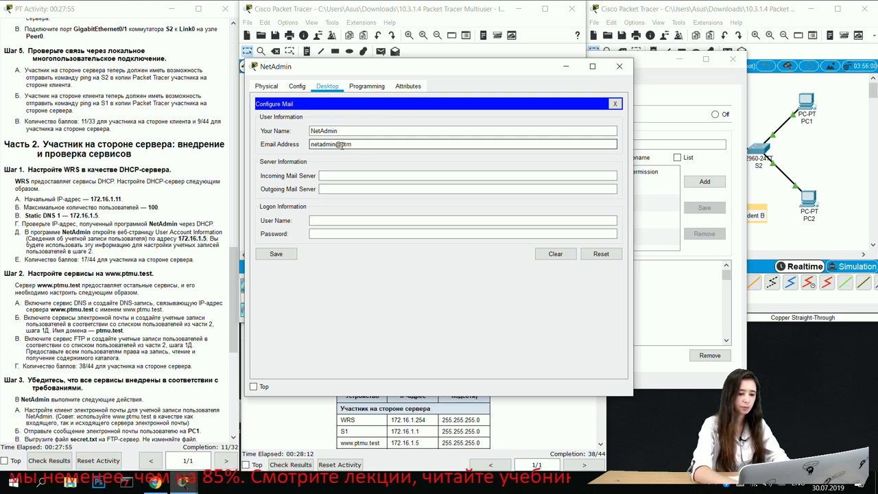
type(".test")
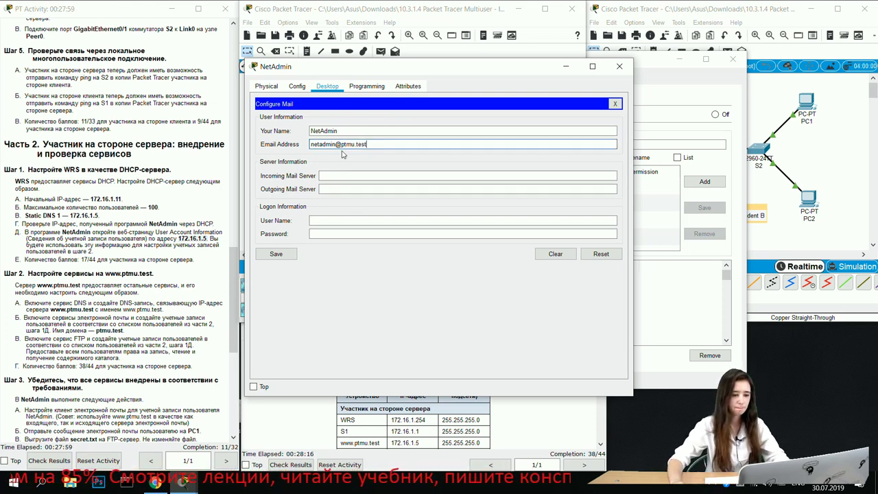
left_click(339, 174)
left_click(338, 173)
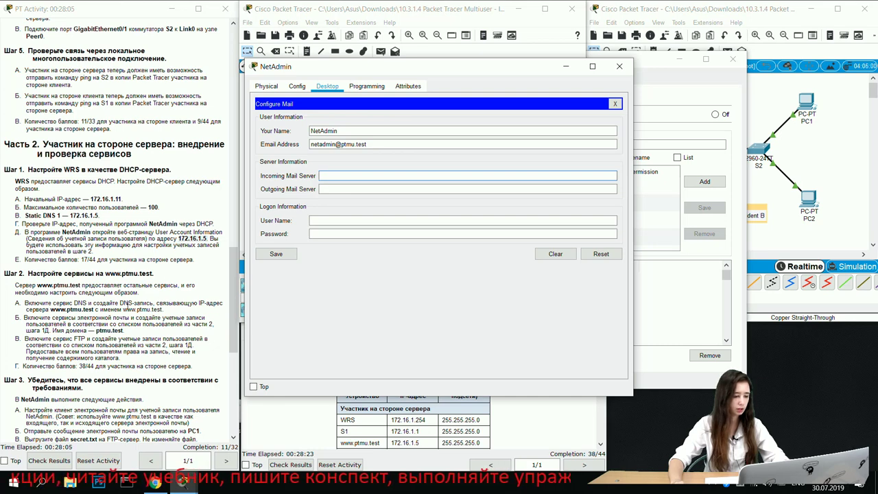
scroll(137, 288, "down", 1)
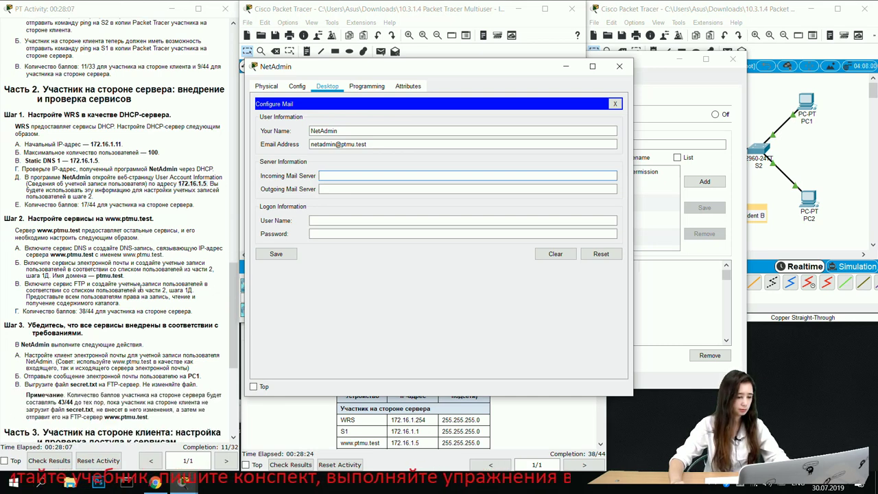
left_click(117, 274)
scroll(115, 274, "down", 2)
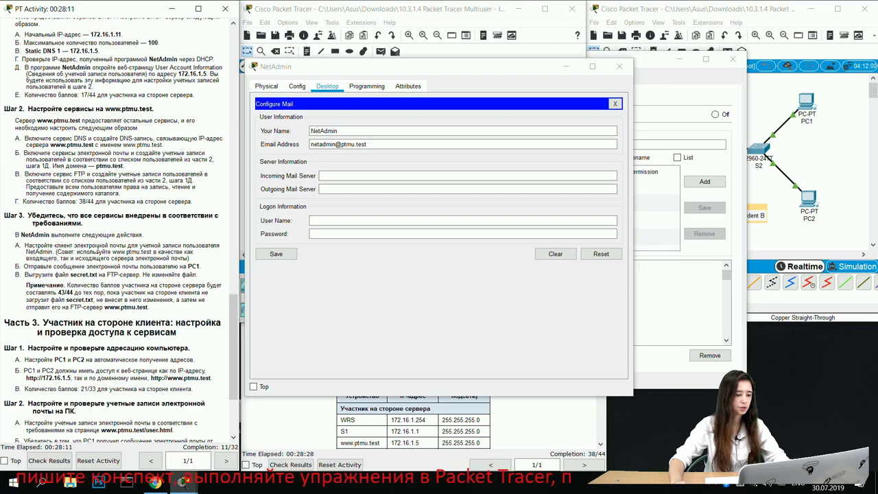
left_click_drag(112, 252, 152, 252)
key("ctrl+c")
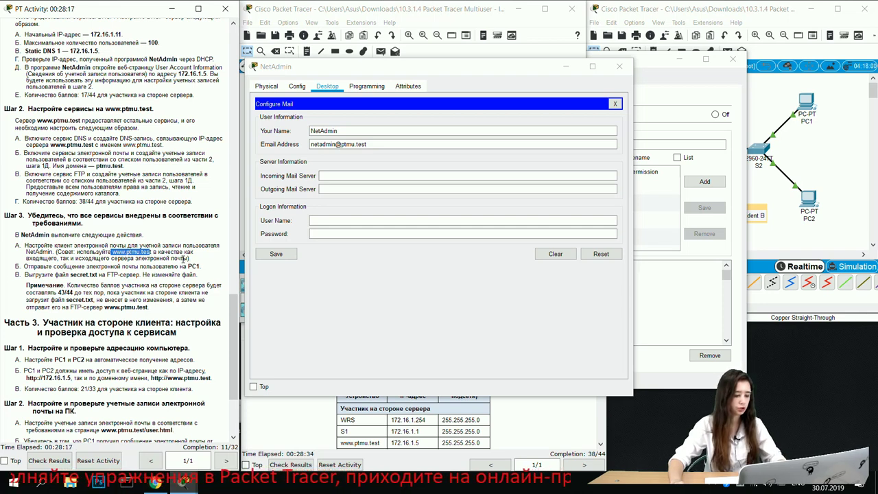
left_click(322, 176)
key("ctrl+v")
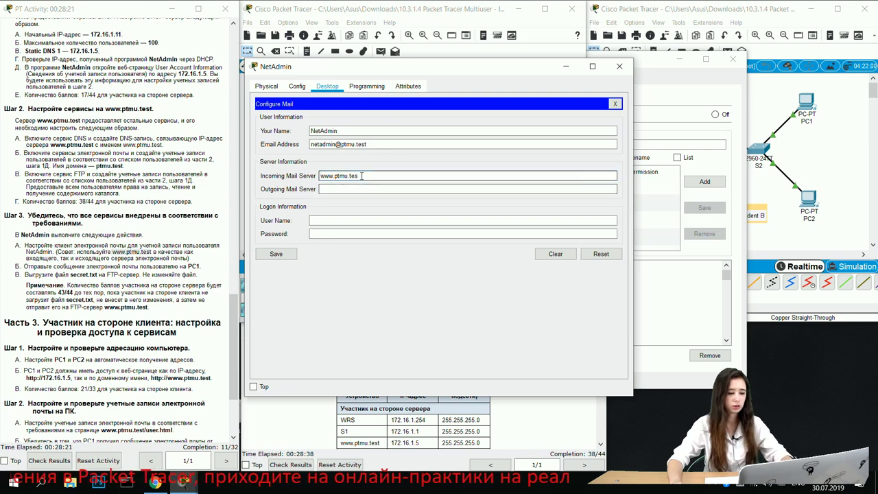
type("t")
left_click_drag(361, 175, 319, 175)
key("ctrl+c")
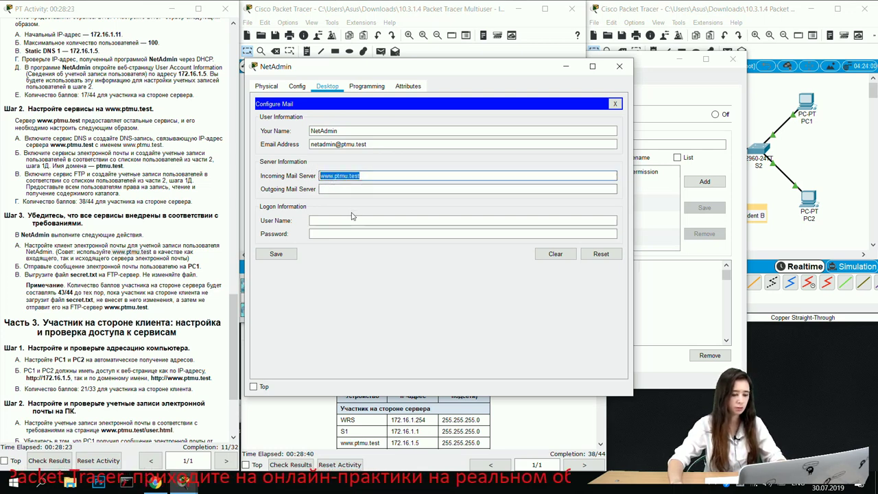
left_click(333, 189)
key("ctrl+v")
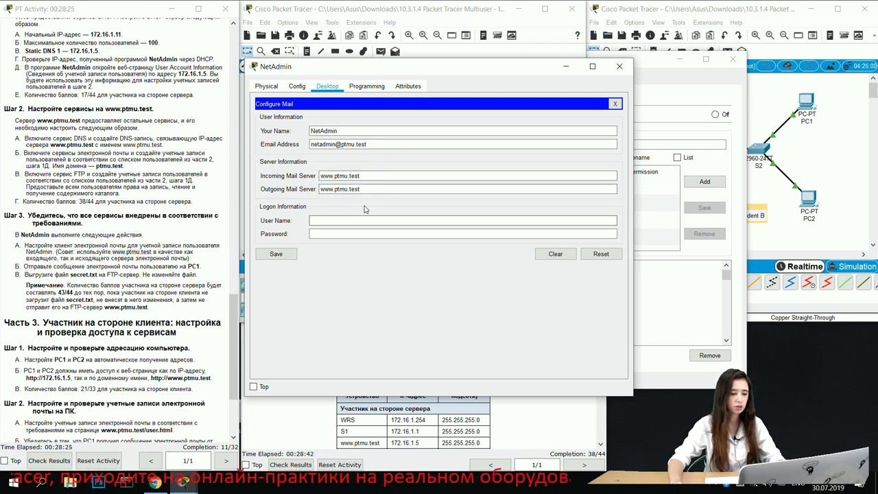
Step: Enter the logon user name and password, then save the mail account
left_click(318, 234)
left_click(316, 220)
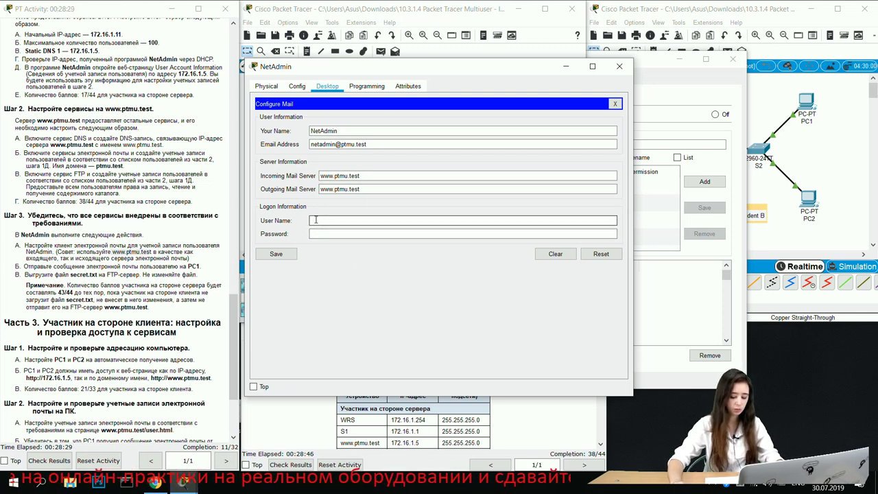
type("nata")
type("nim")
left_click(323, 233)
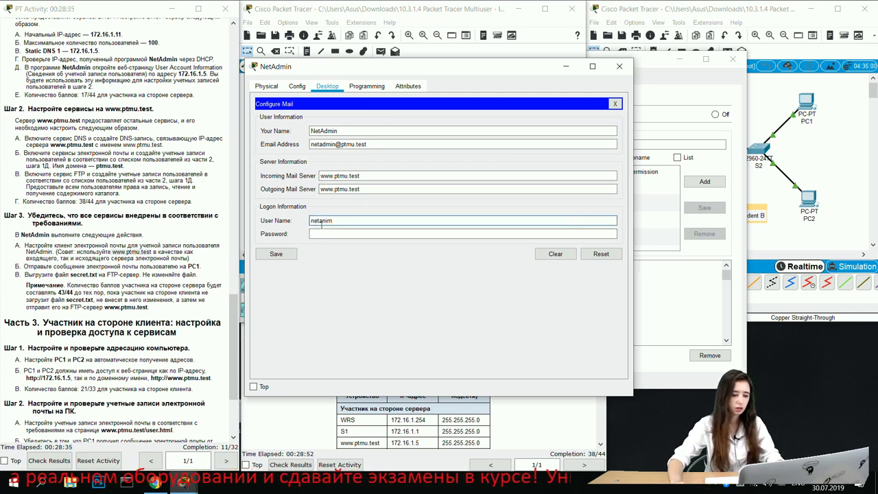
type("12345")
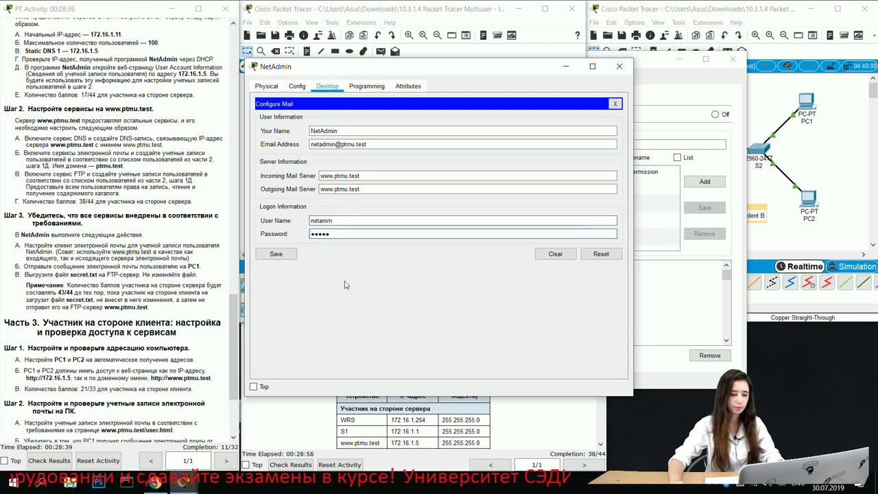
left_click(287, 258)
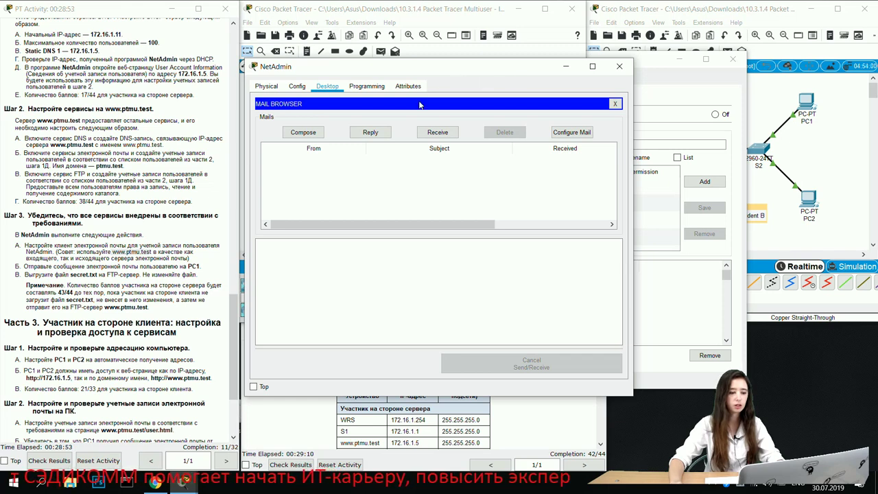
left_click(300, 134)
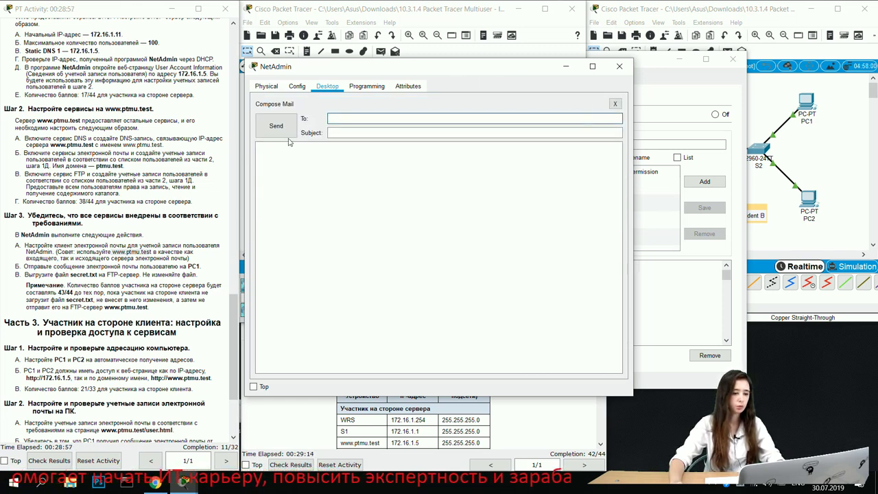
Step: Address a mail to PC1's user mailbox with subject TEMA and a short body, and send it
type("p")
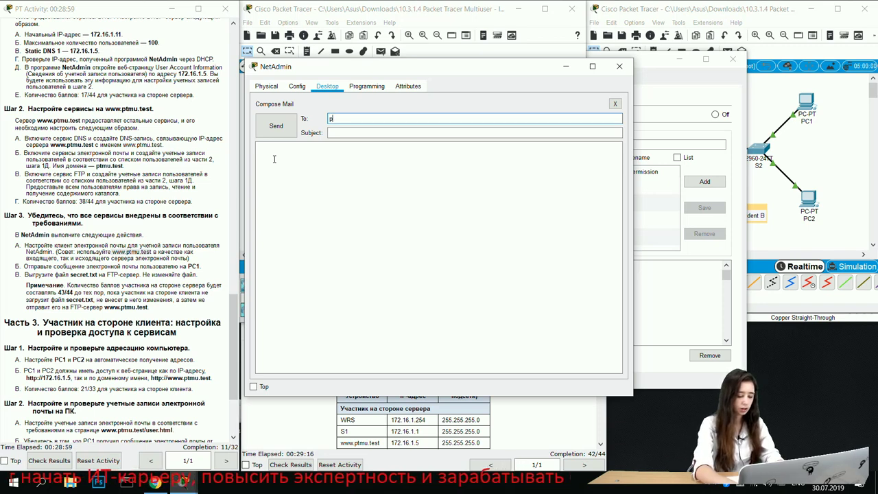
type("c1")
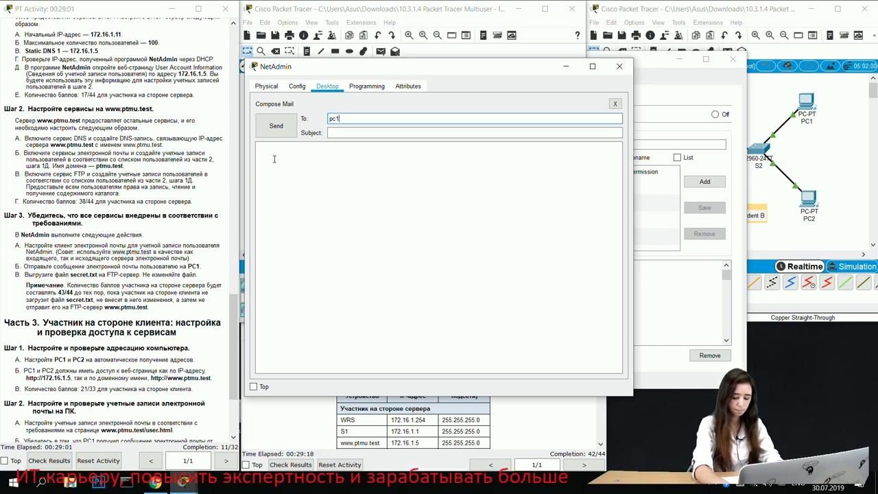
type("@")
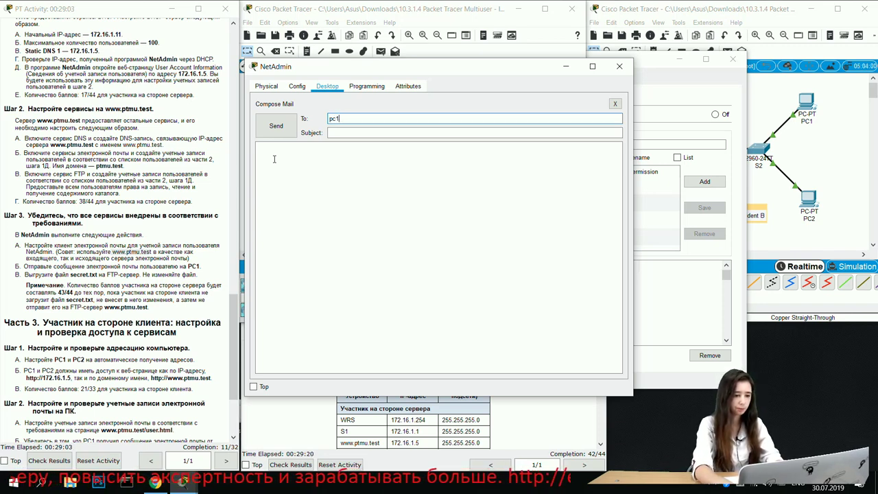
type("ptmu.test")
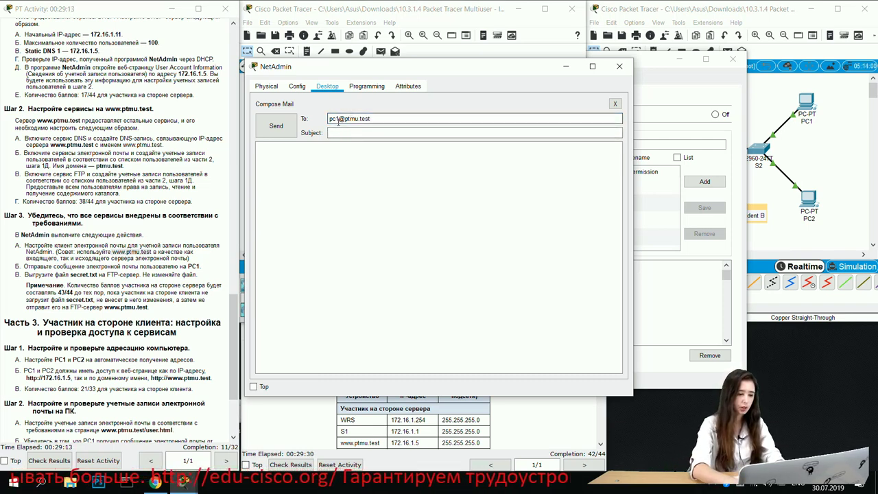
type("user")
left_click(370, 129)
left_click(362, 134)
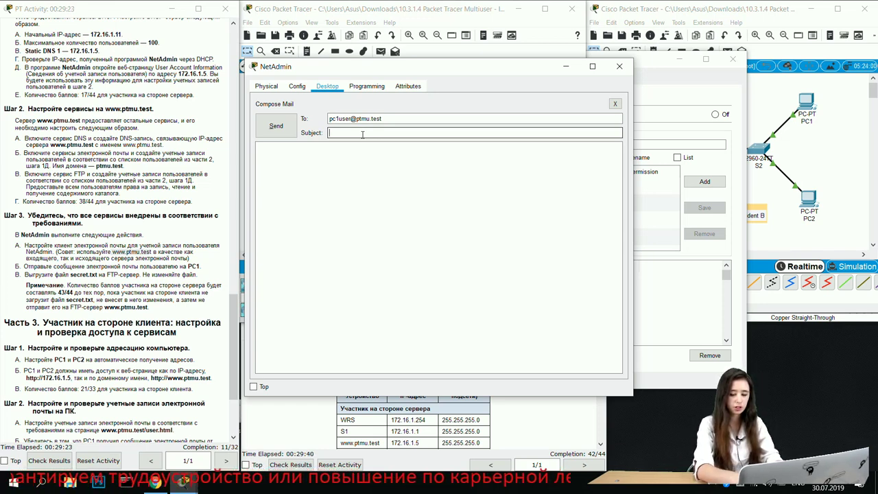
type("T")
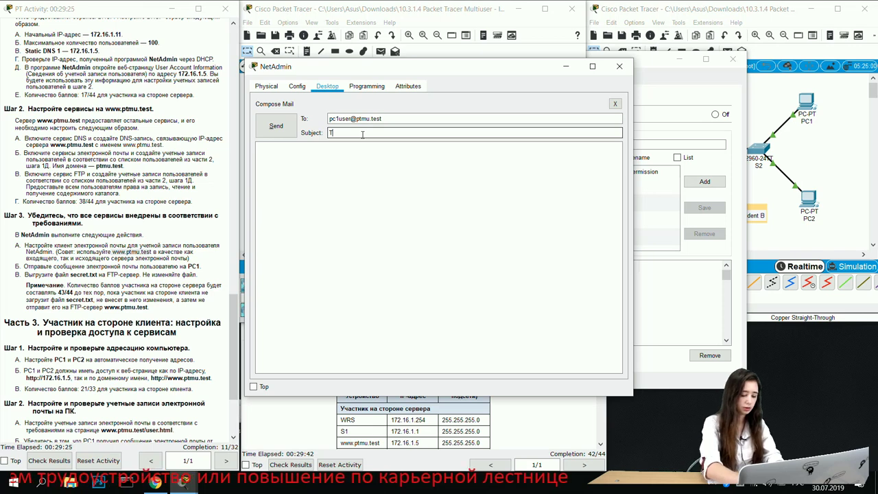
type("EMA")
left_click(360, 154)
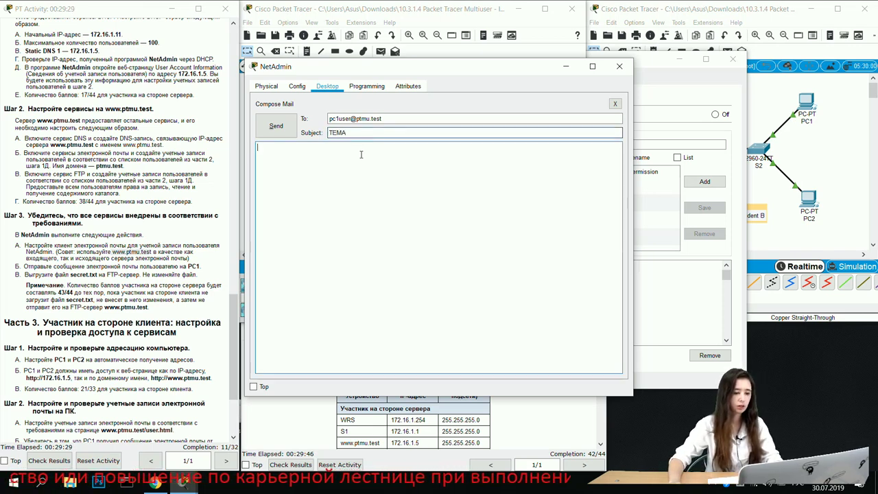
type("ц куенргон шщдлшщгекуц")
left_click(276, 125)
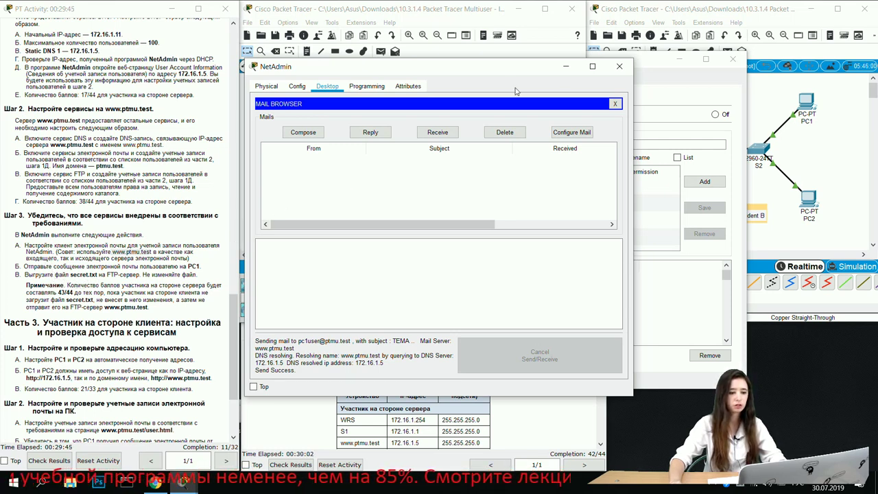
Step: Run ftp 172.15.1.5 in NetAdmin's Command Prompt after checking the addressing table
left_click(613, 104)
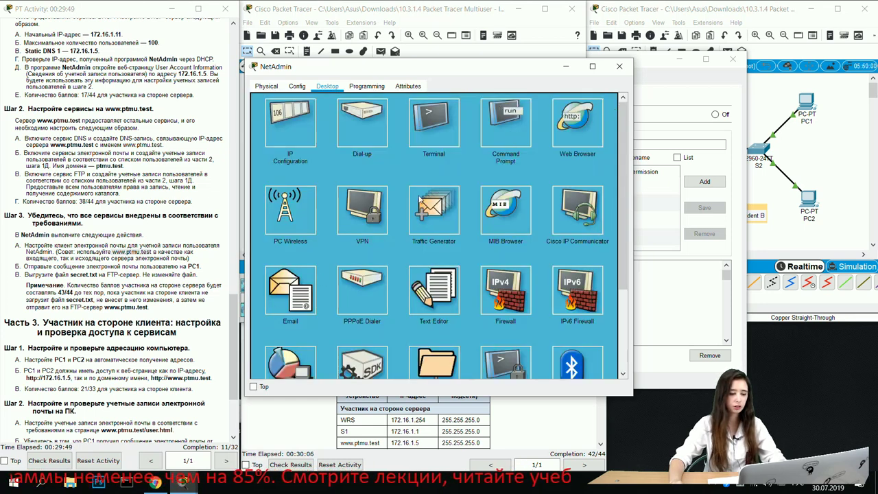
left_click(494, 126)
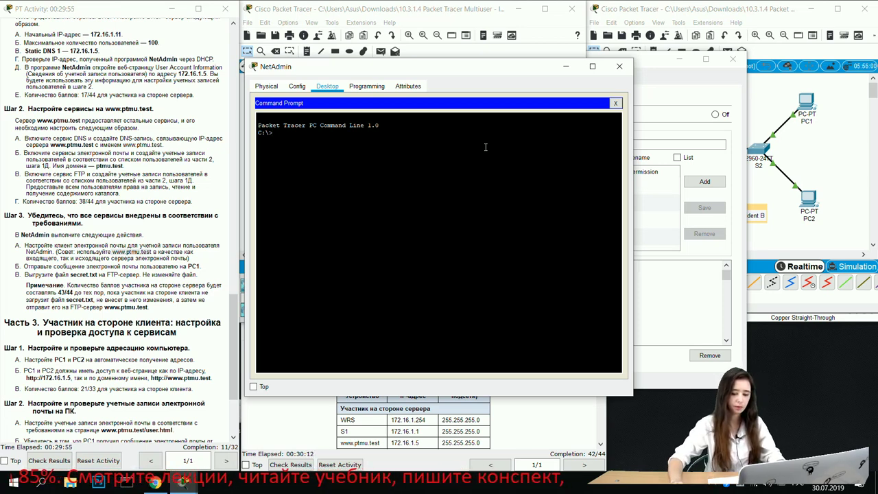
type("ftp")
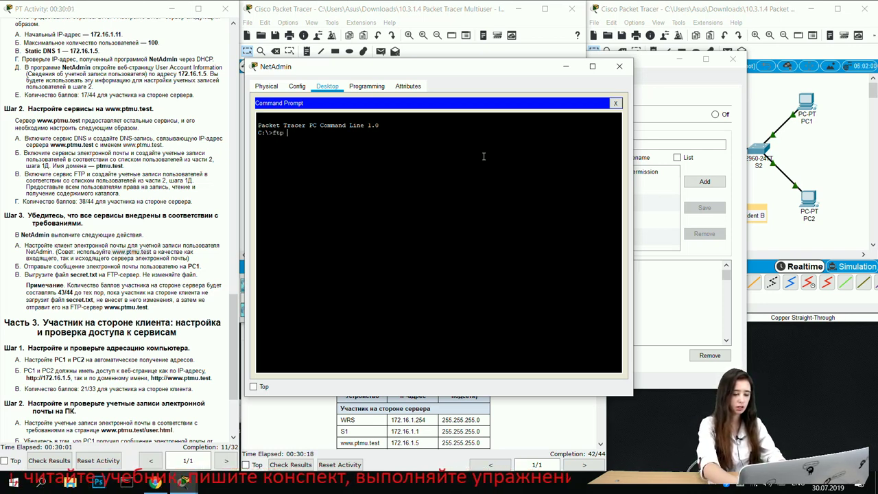
type("172")
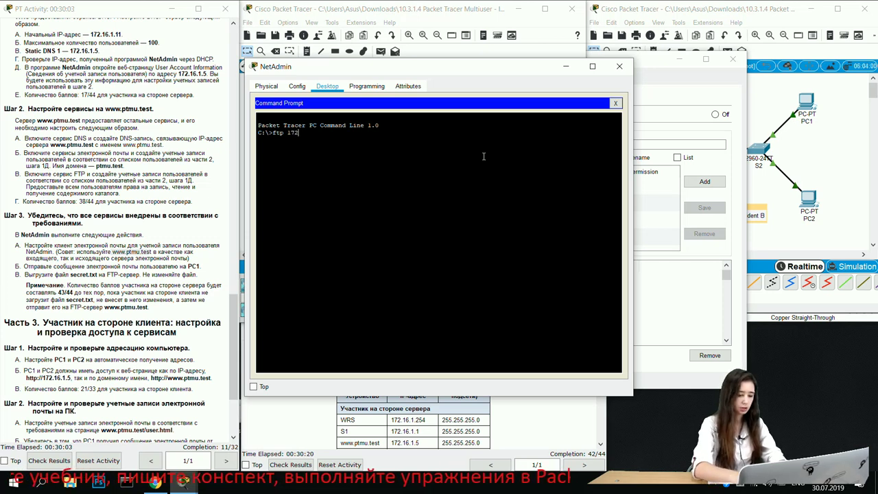
type(".16.1.5")
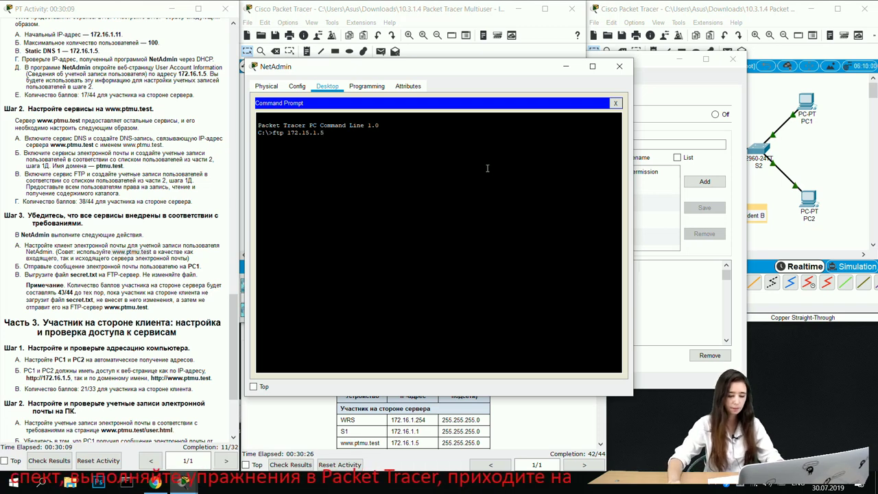
left_click(420, 457)
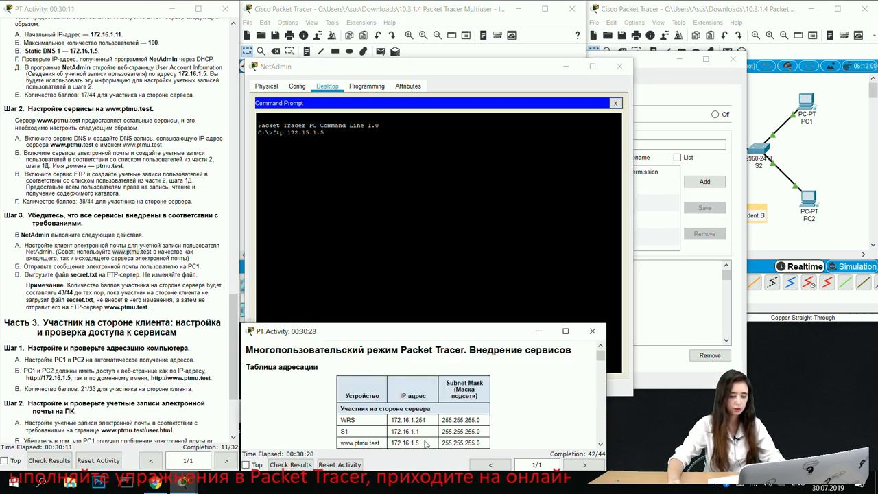
left_click(350, 214)
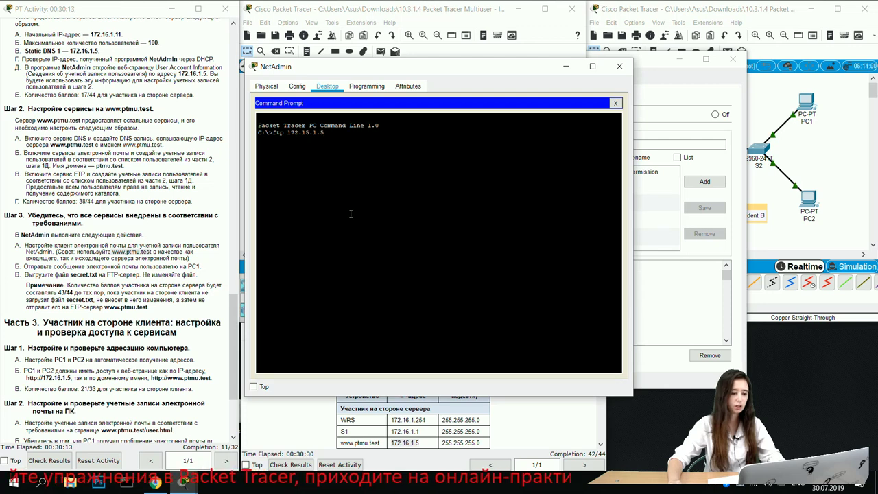
key("Return")
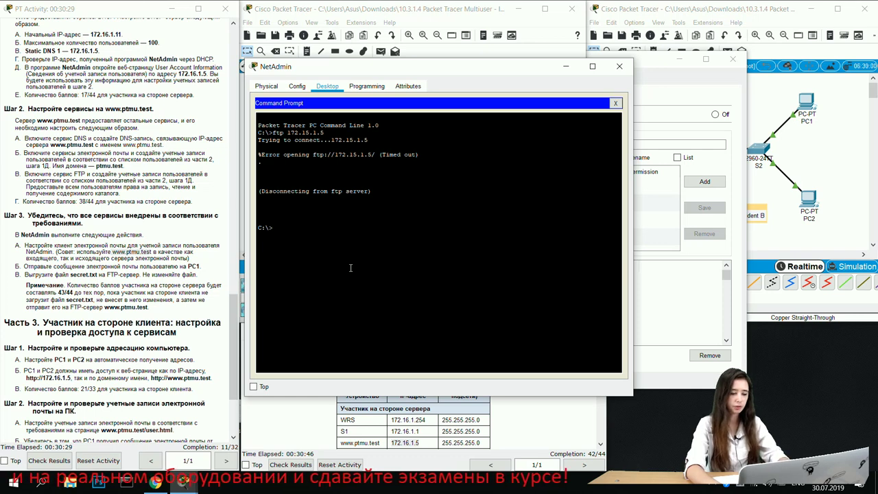
Step: Rerun the command as ftp 172.16.1.5 and log in as netadmin with its password
key("Up")
key("BackSpace")
key("BackSpace")
key("BackSpace")
key("BackSpace")
key("BackSpace")
type("6")
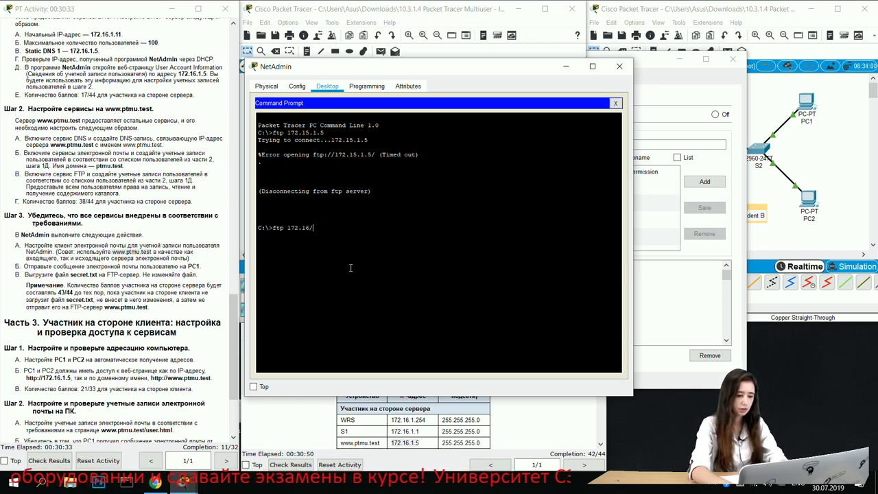
type(".1.5")
key("Return")
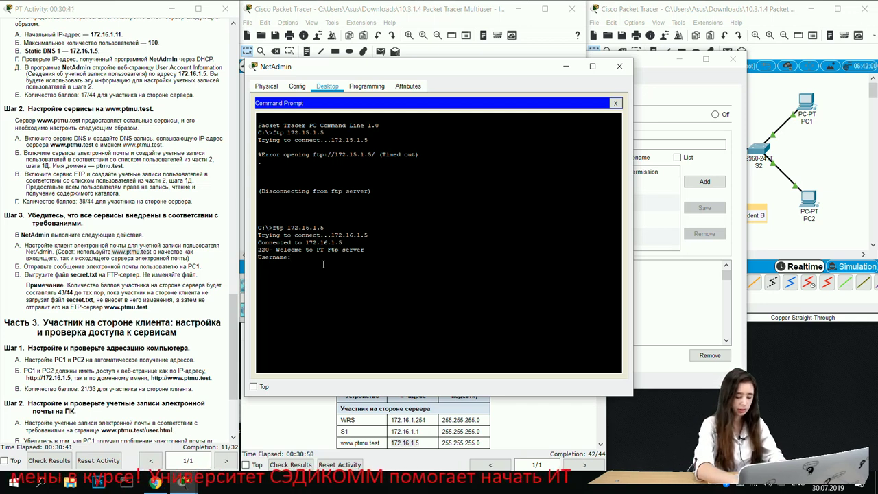
type("netadmin")
key("Return")
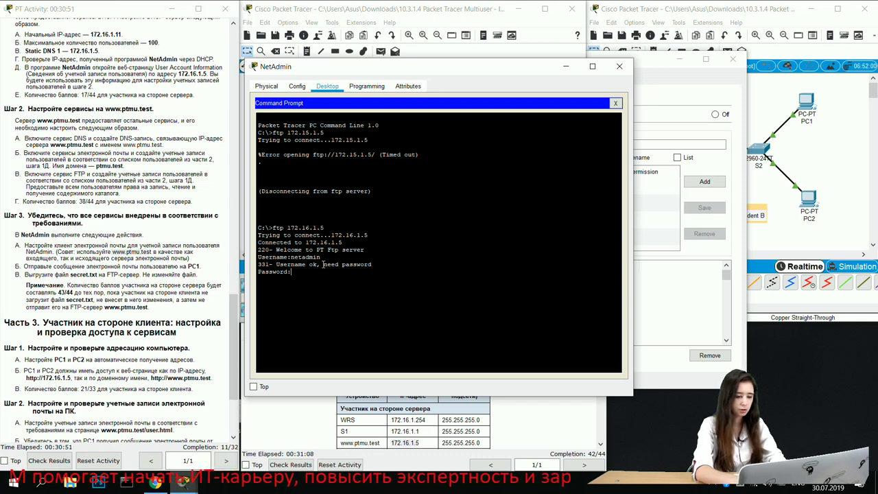
key("Return")
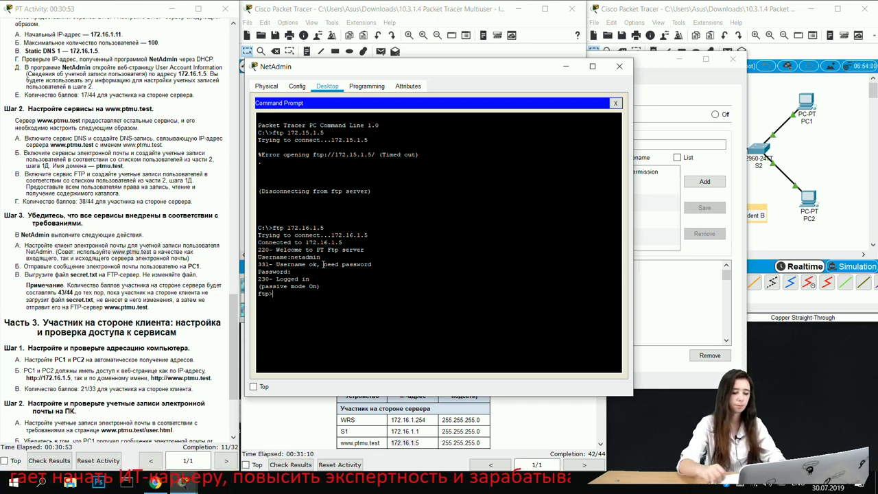
left_click_drag(257, 295, 273, 294)
left_click(274, 295)
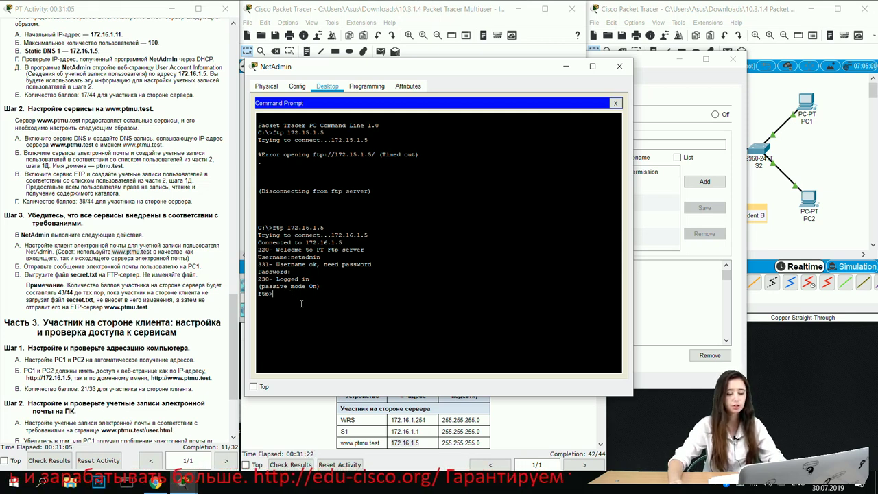
Step: At the ftp> prompt, list the available commands with ? and run put secret.txt
type("?")
key("Return")
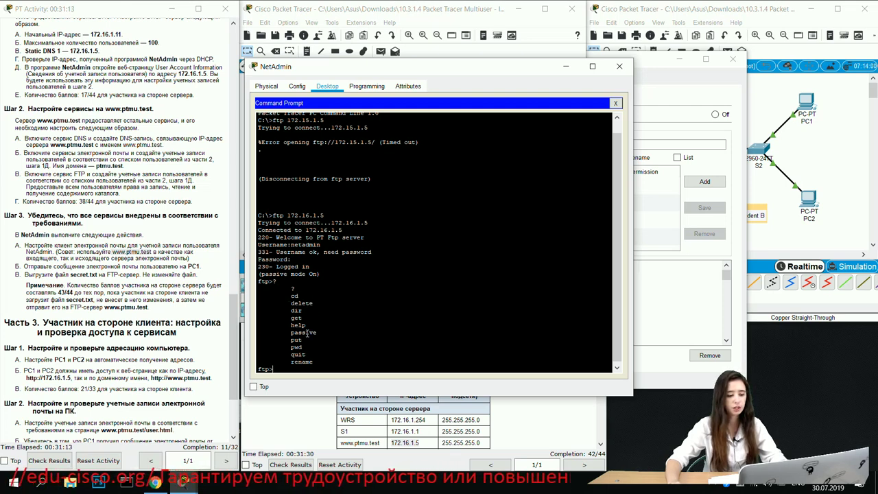
left_click(297, 364)
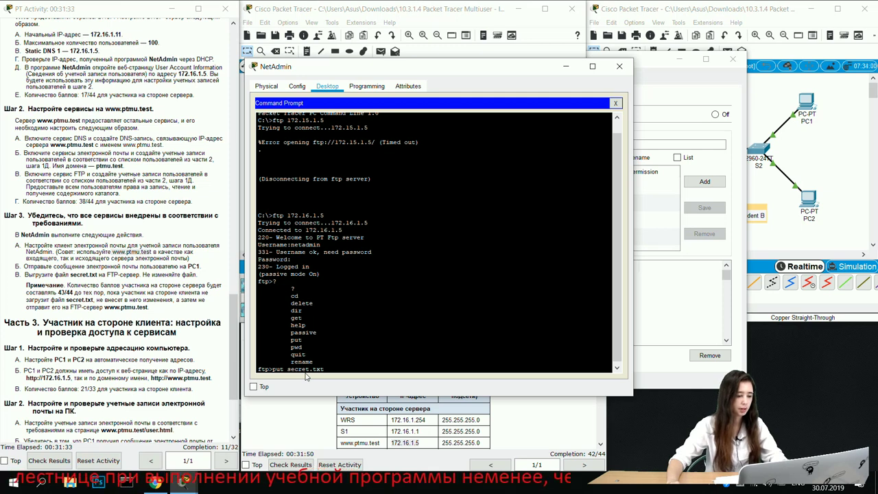
key("Return")
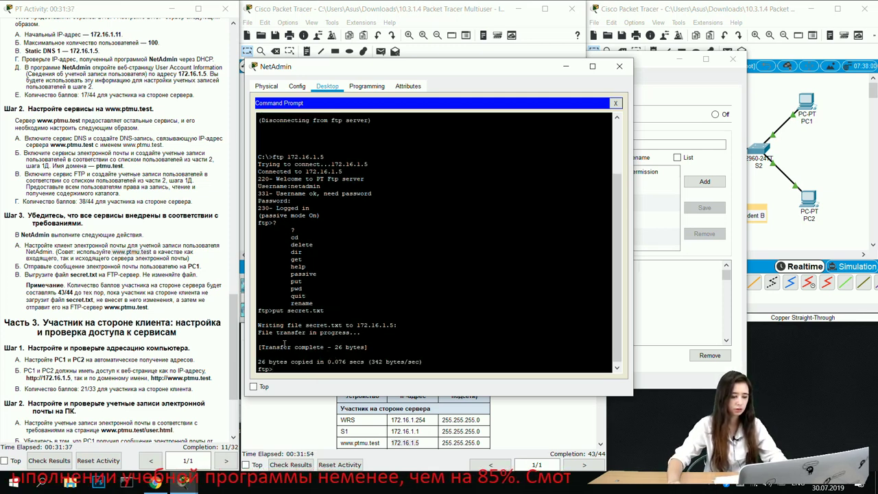
Step: Confirm the 26-byte transfer result and the 43/44 completion score
left_click_drag(258, 362, 428, 359)
left_click(400, 325)
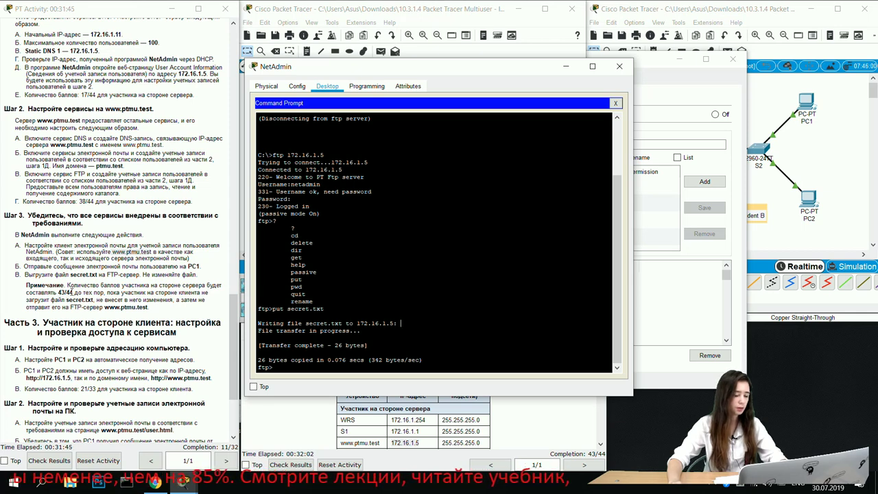
double_click(60, 294)
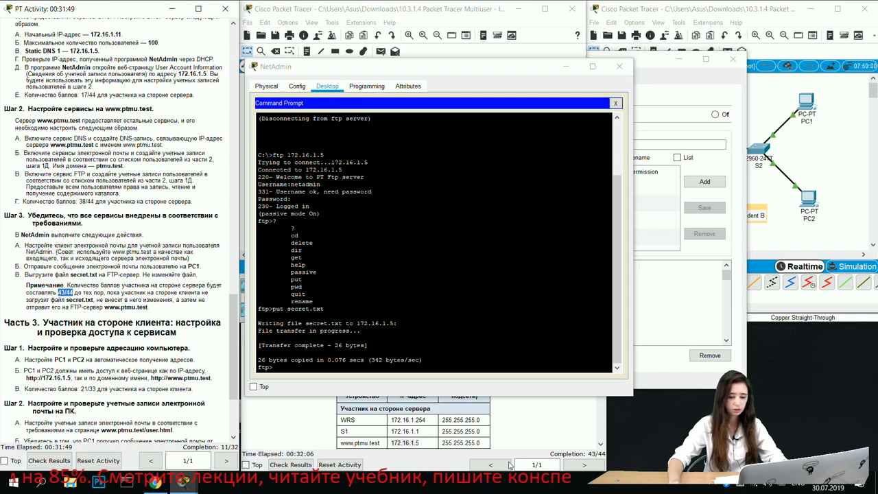
scroll(83, 337, "down", 3)
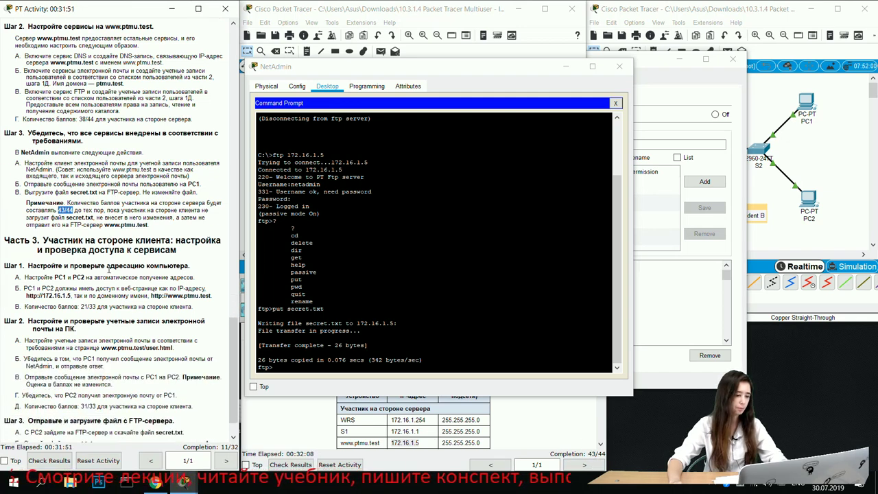
scroll(90, 329, "down", 1)
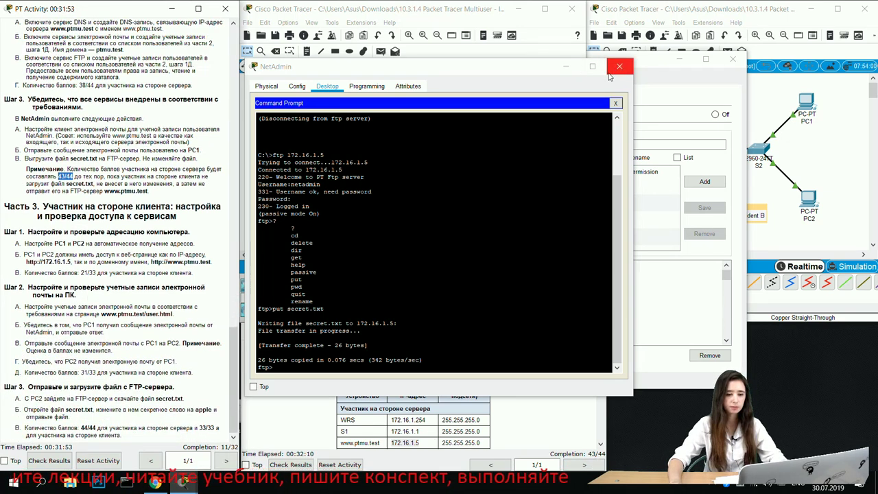
Step: Close the NetAdmin and server windows and switch PC1's IP configuration to DHCP
left_click(619, 66)
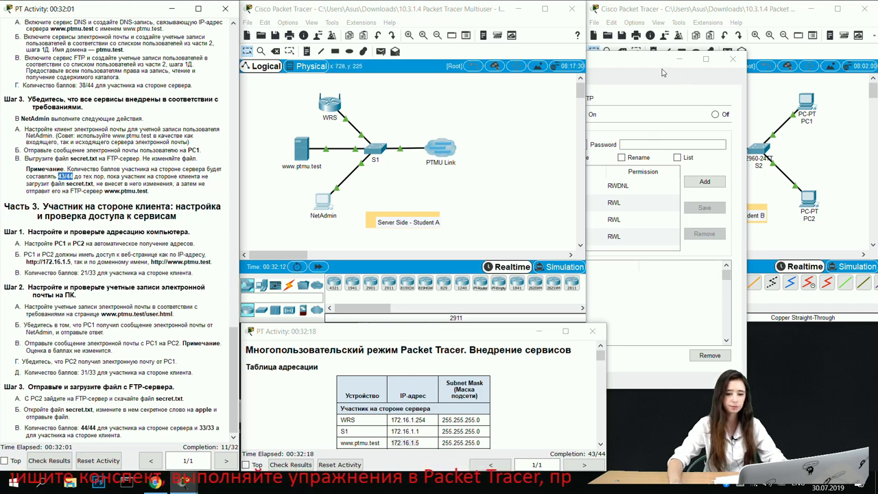
left_click(669, 71)
left_click(733, 59)
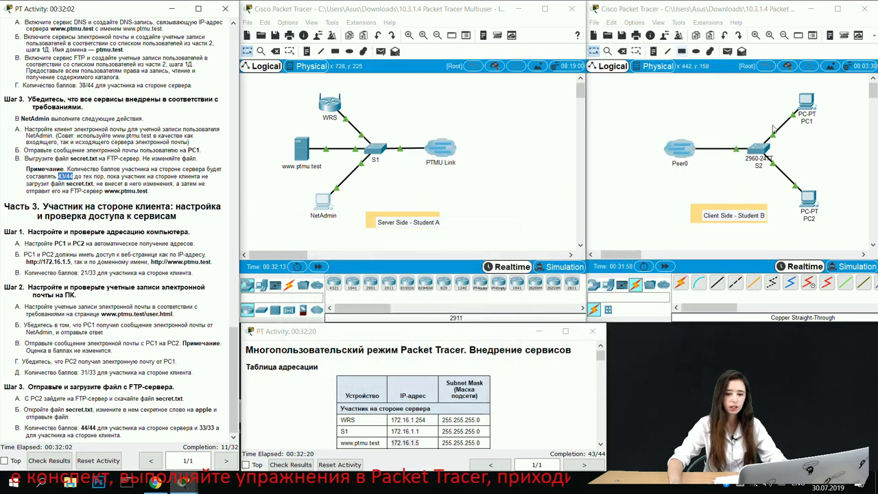
left_click(806, 113)
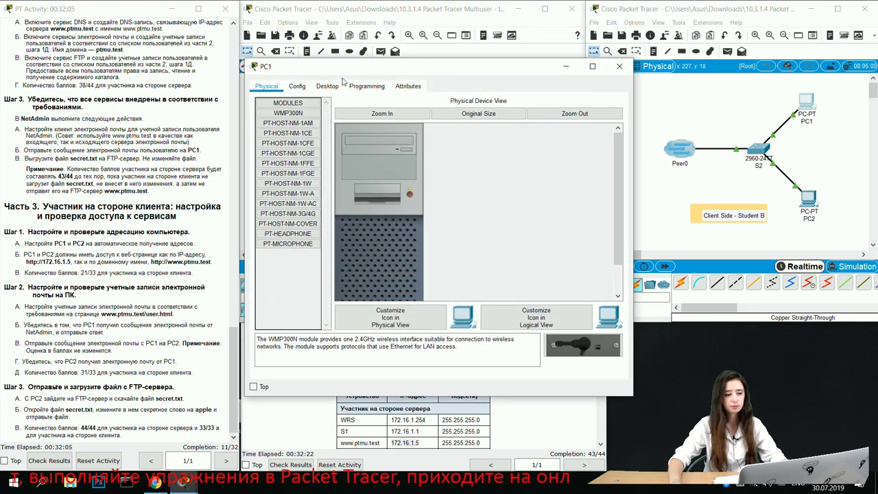
left_click(327, 85)
left_click(284, 130)
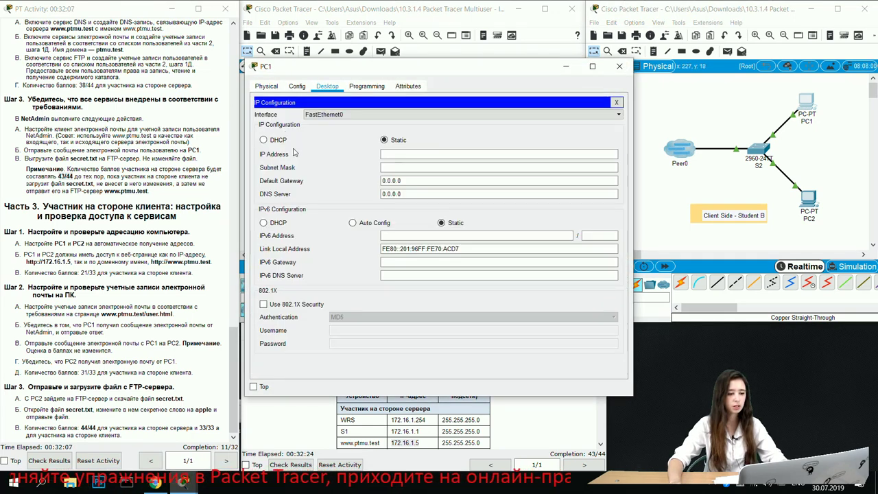
left_click(278, 140)
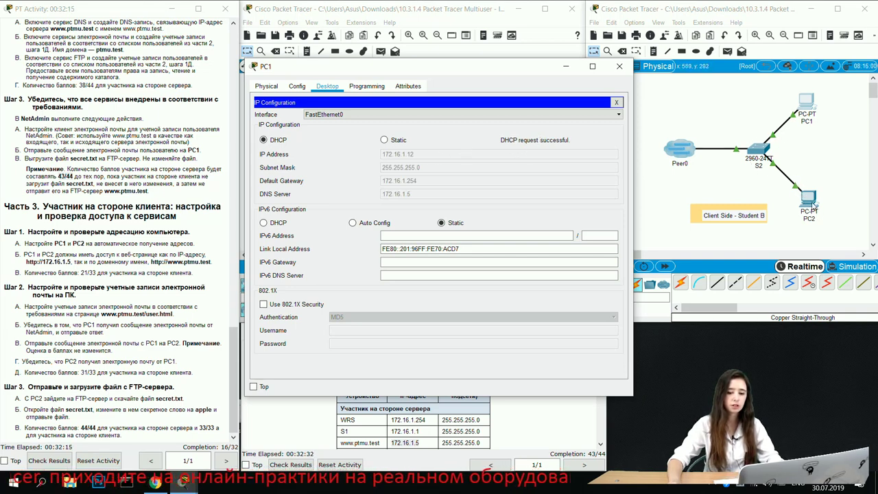
Step: Switch PC2's IP configuration to DHCP and close PC2's window
left_click(696, 160)
left_click(807, 198)
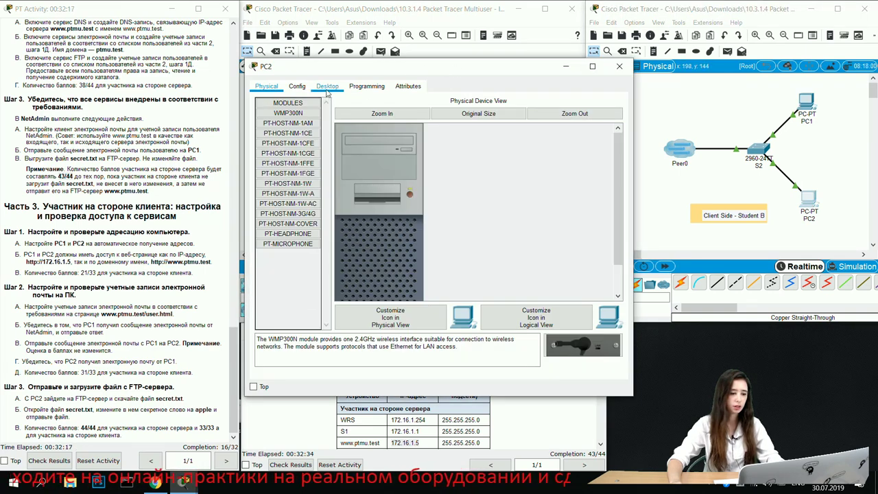
left_click(329, 89)
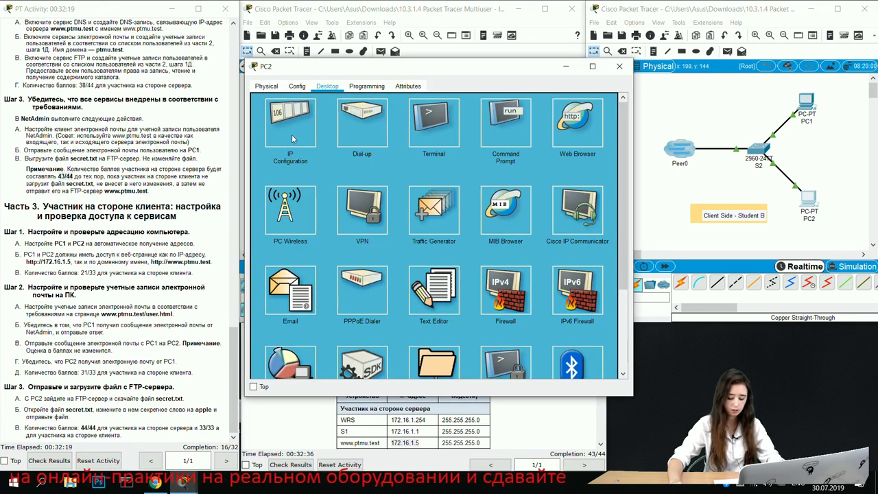
left_click(290, 130)
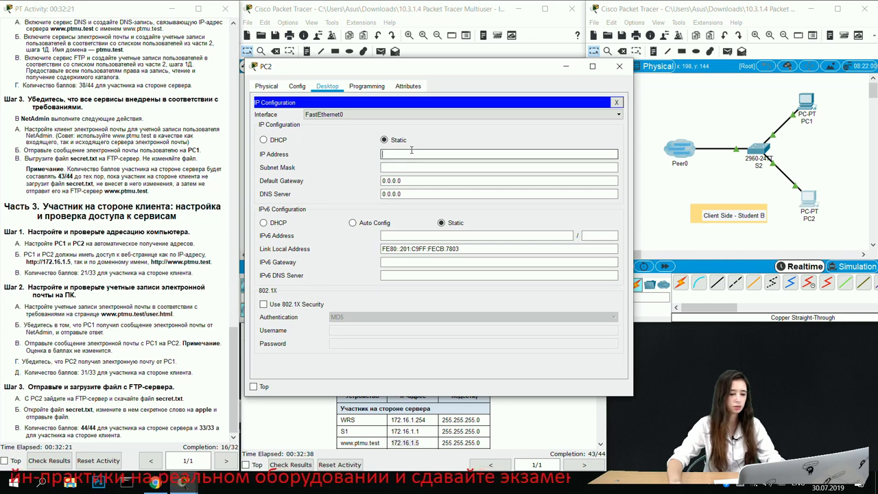
left_click(278, 140)
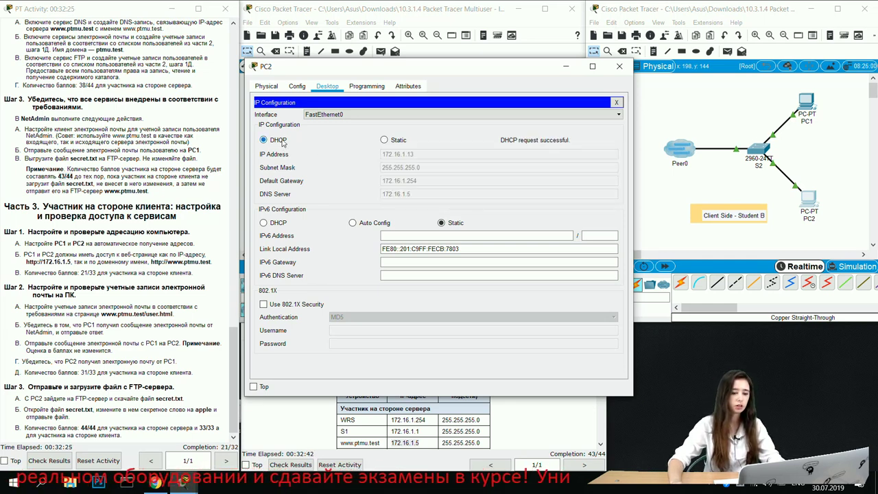
left_click(616, 103)
left_click(620, 65)
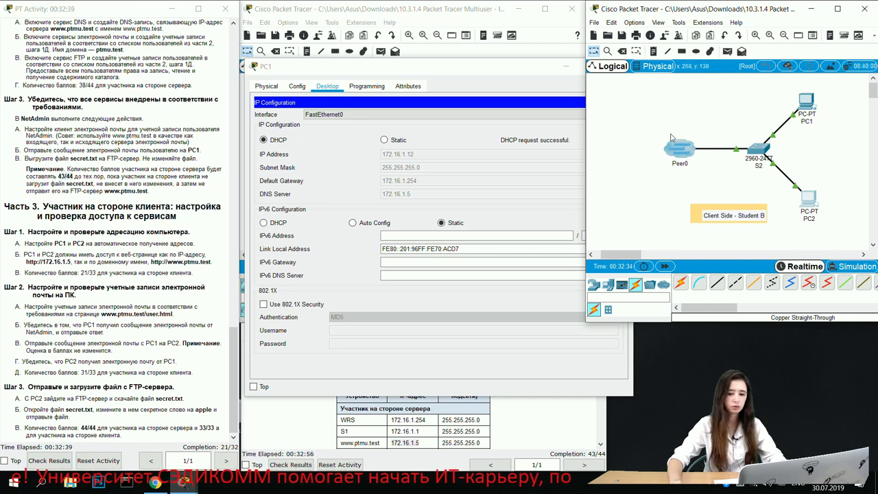
left_click(809, 107)
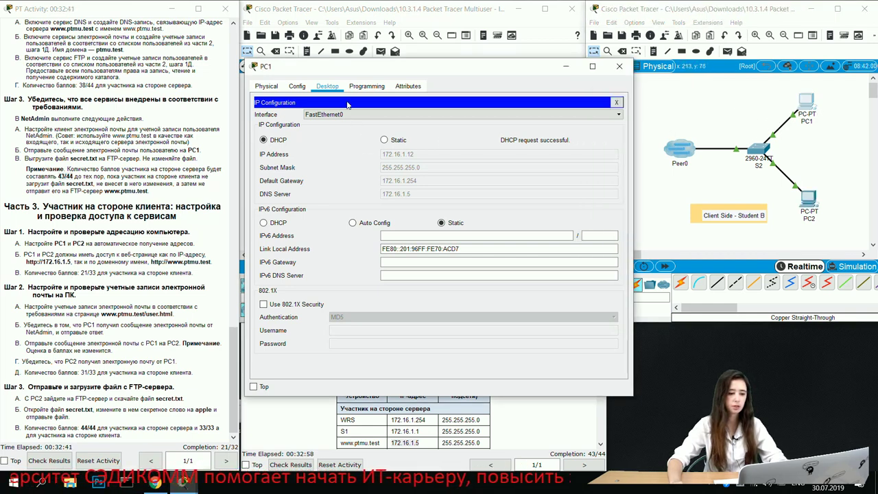
left_click(616, 102)
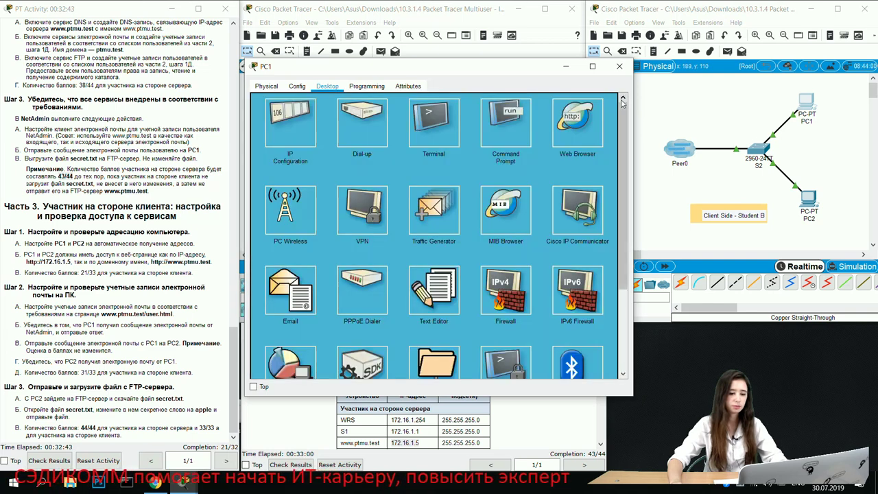
left_click(592, 127)
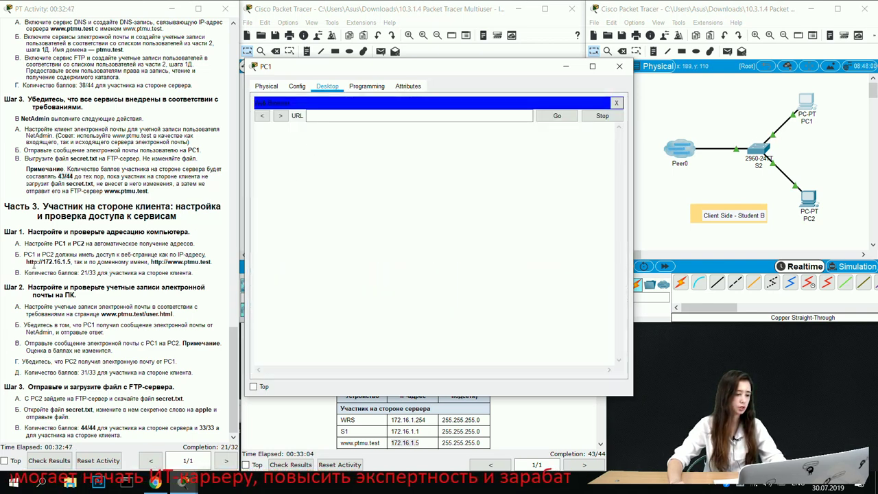
left_click_drag(26, 262, 72, 263)
key("ctrl+c")
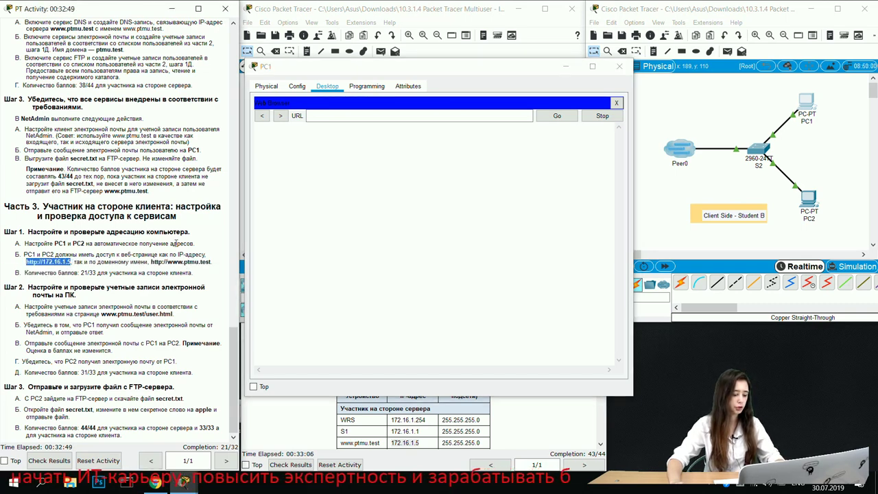
left_click(343, 115)
key("ctrl+v")
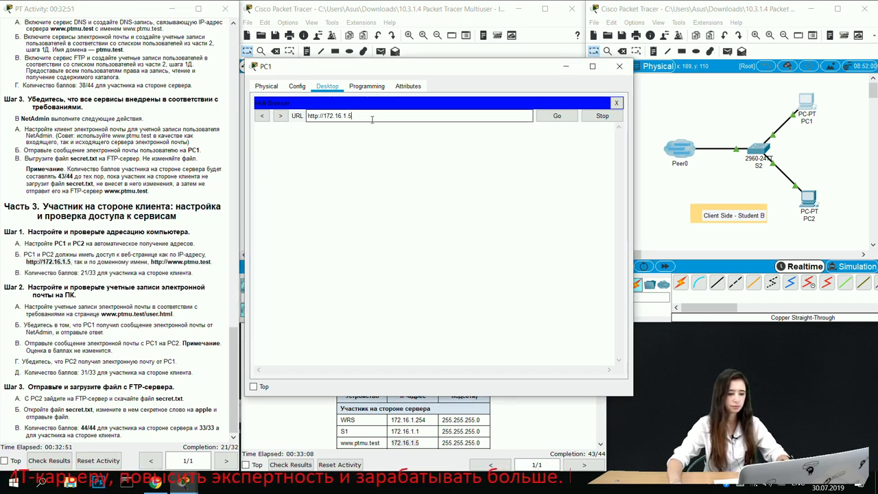
left_click(557, 115)
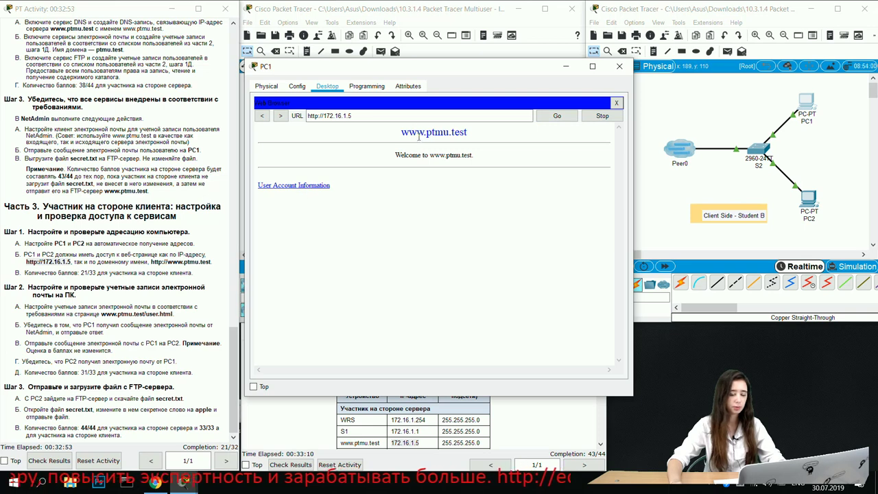
left_click(293, 186)
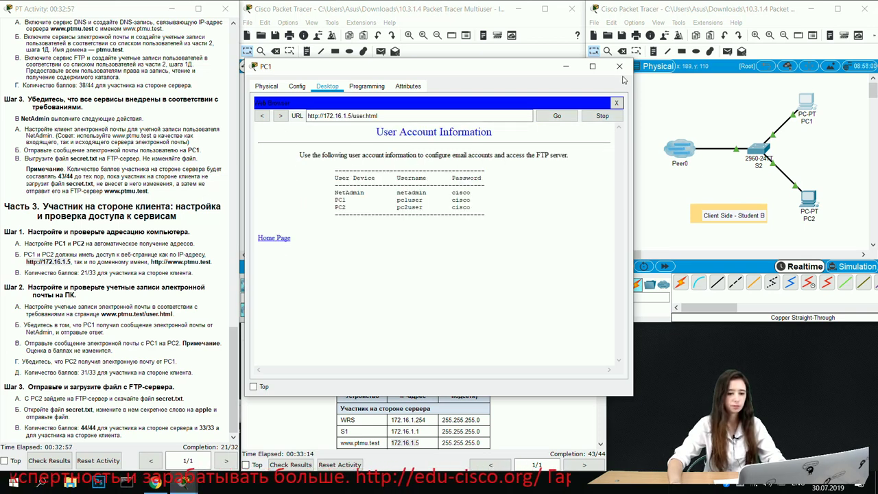
left_click(619, 67)
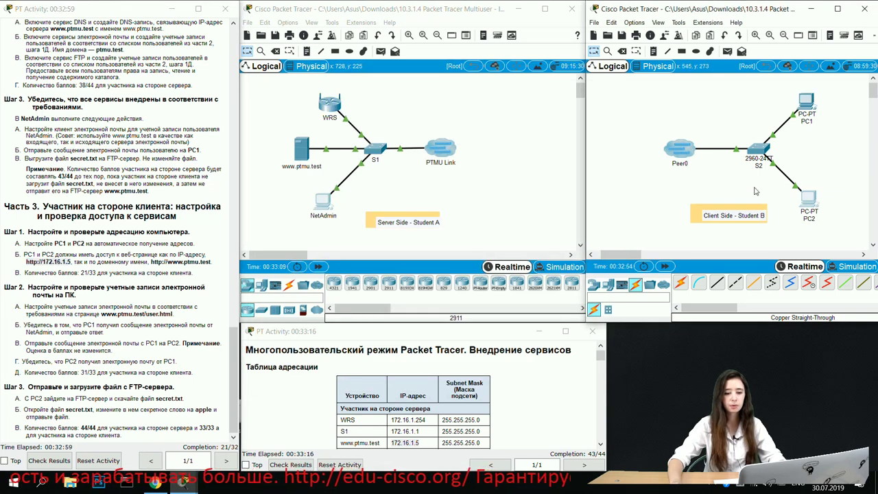
left_click(795, 195)
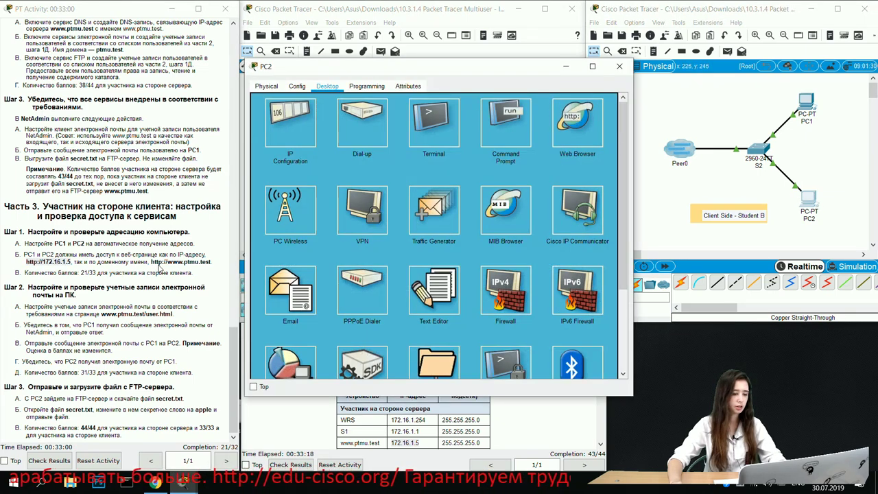
left_click_drag(150, 264, 213, 263)
key("ctrl+c")
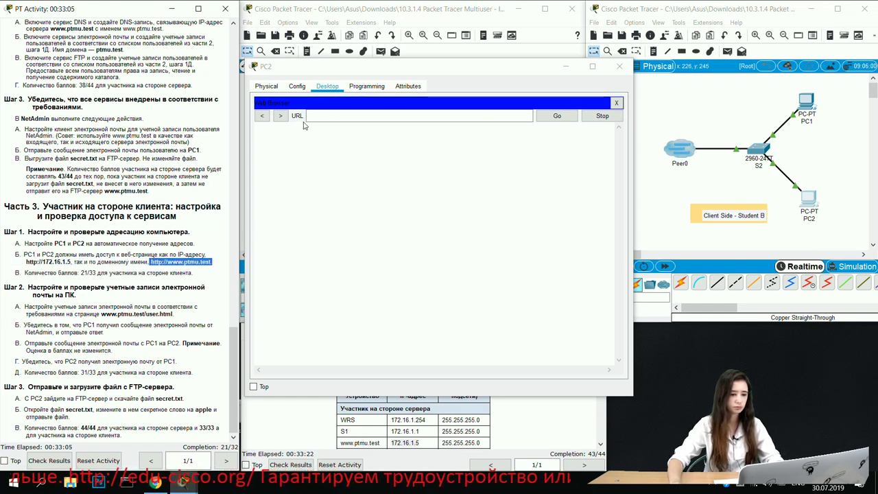
left_click(309, 116)
key("ctrl+v")
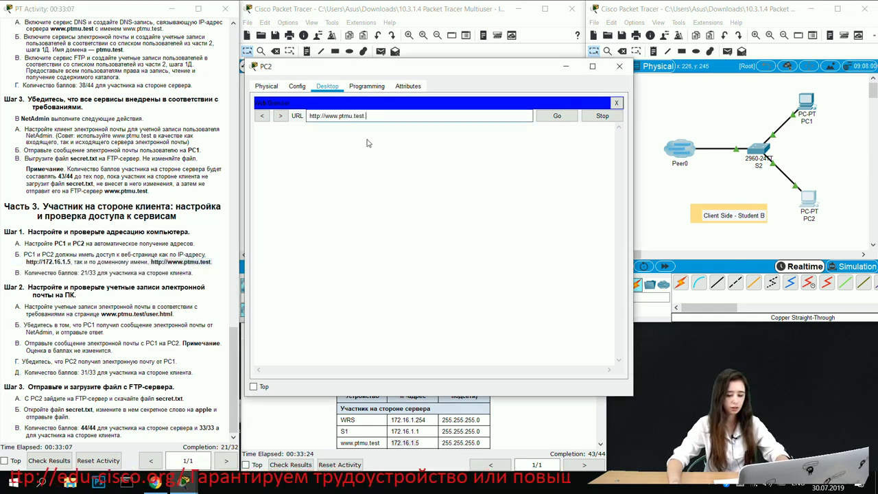
left_click(554, 118)
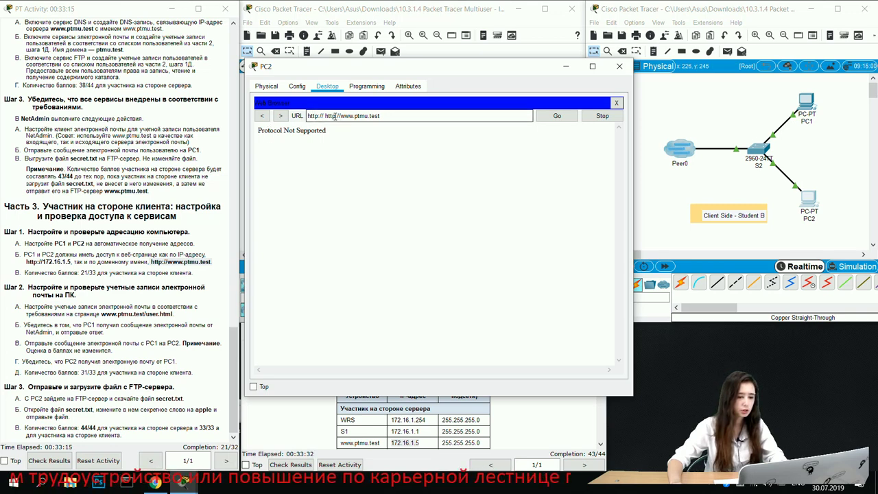
left_click_drag(307, 116, 327, 116)
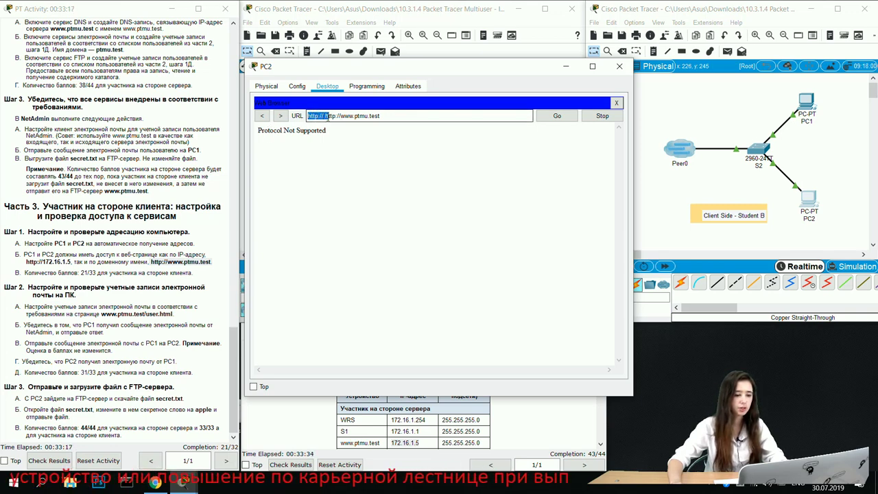
key("BackSpace")
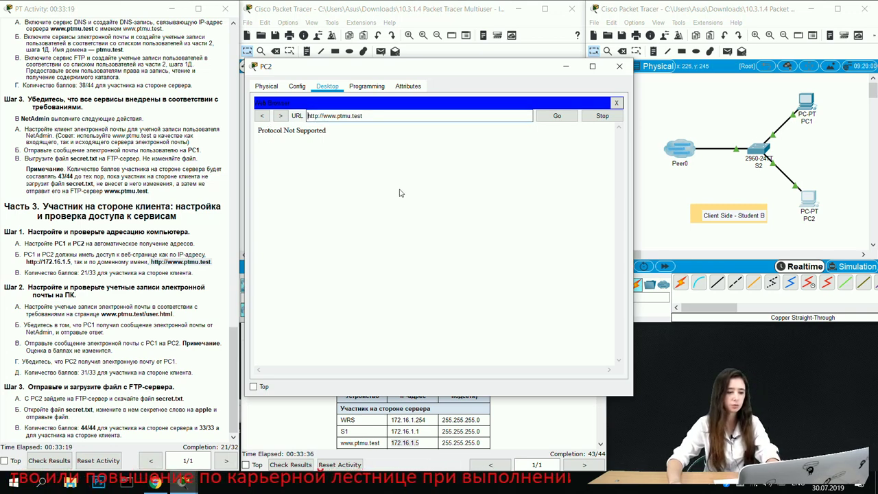
left_click(545, 116)
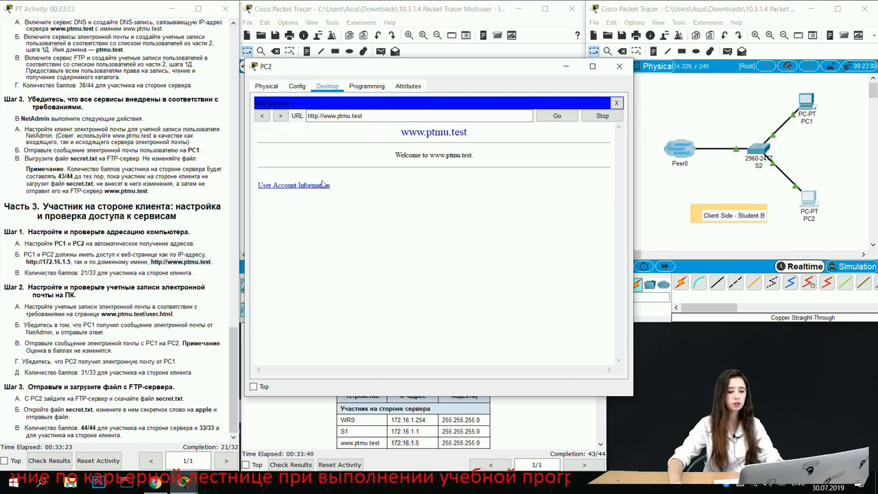
Step: Open the User Account Information page and close PC2's window
left_click(309, 186)
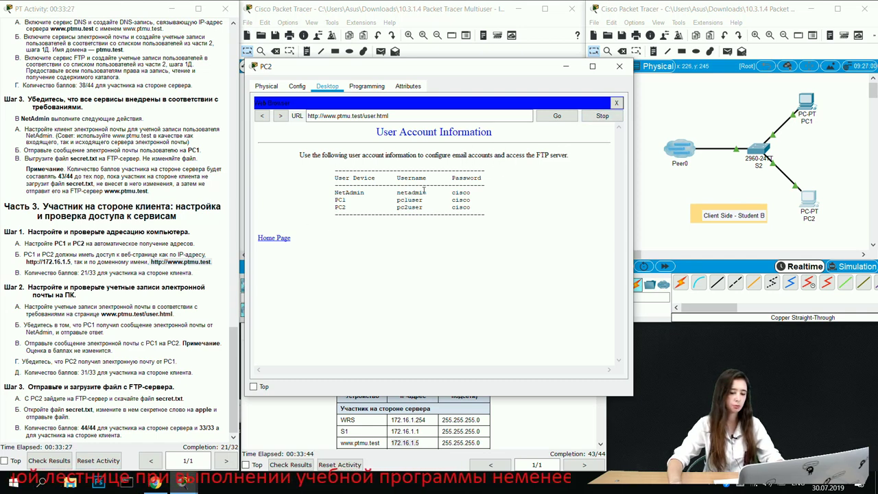
left_click(619, 66)
left_click_drag(149, 261, 211, 261)
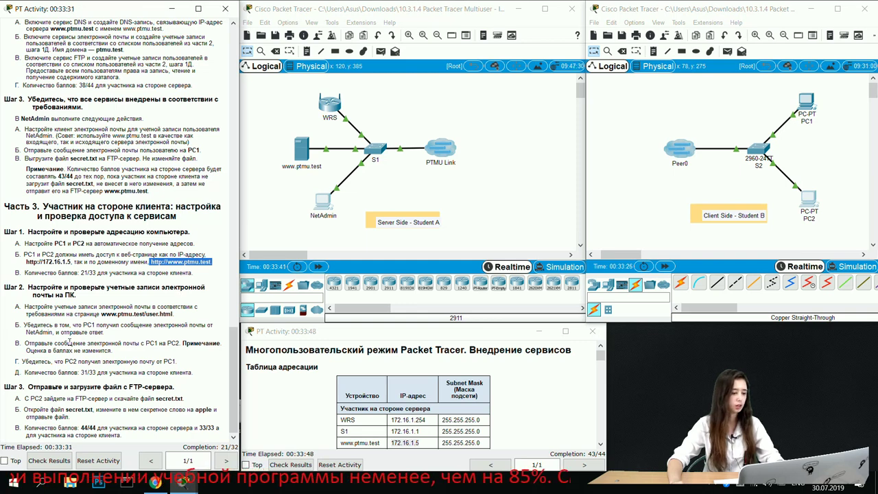
left_click(202, 364)
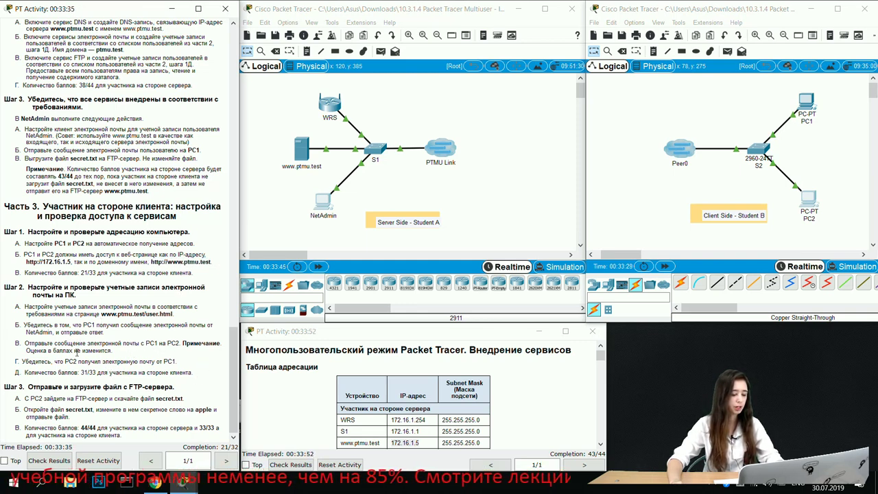
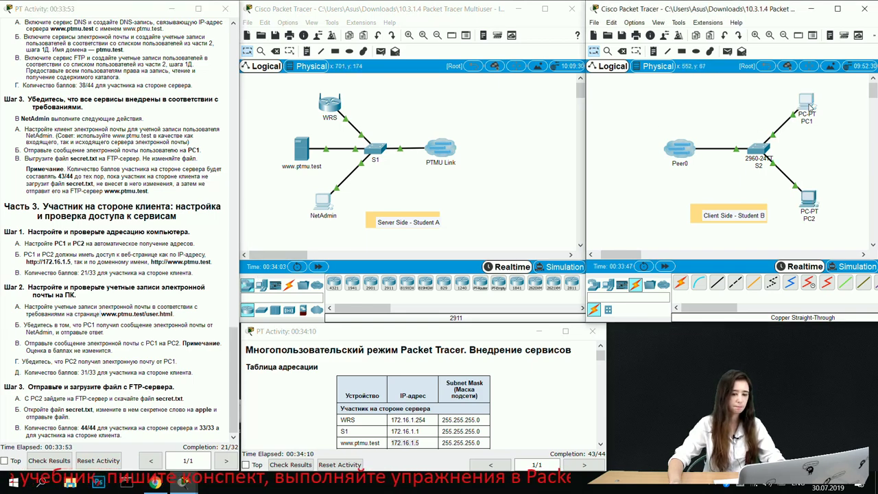
Step: Open PC1's email account setup and move its window to the right
left_click(809, 104)
left_click(310, 296)
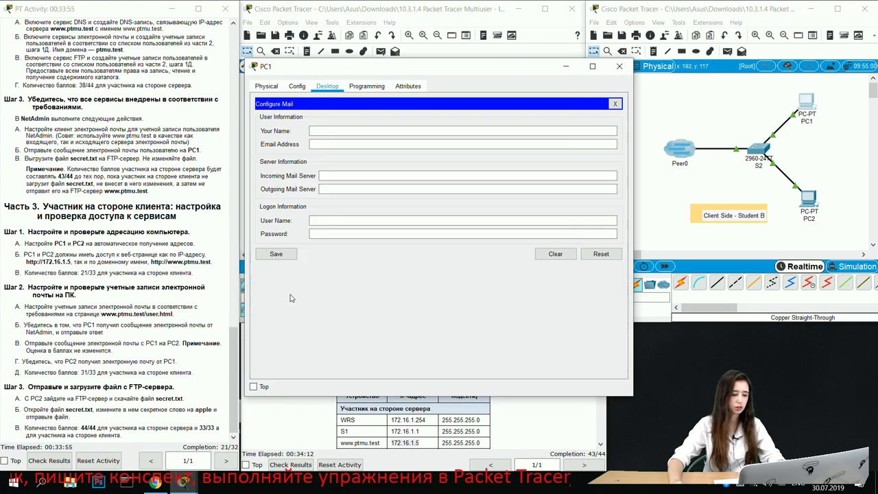
left_click_drag(386, 72, 543, 70)
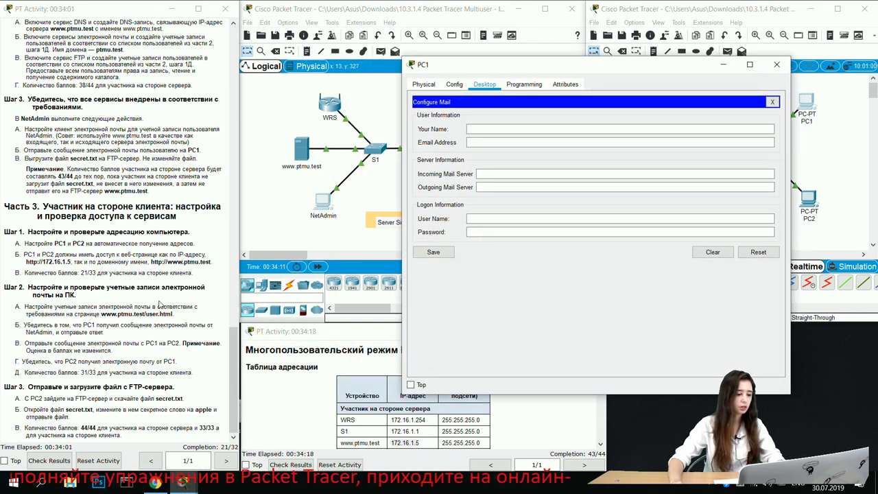
left_click(101, 314)
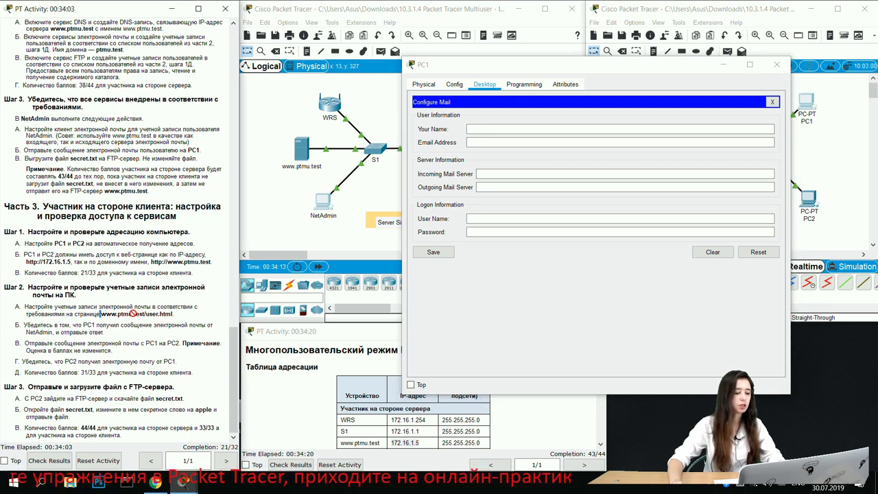
left_click_drag(102, 313, 174, 314)
key("ctrl+c")
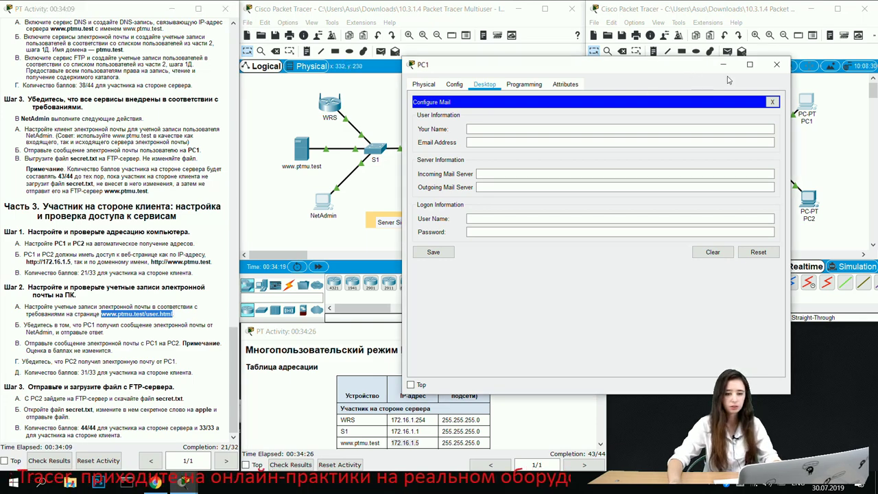
left_click(724, 65)
left_click(809, 199)
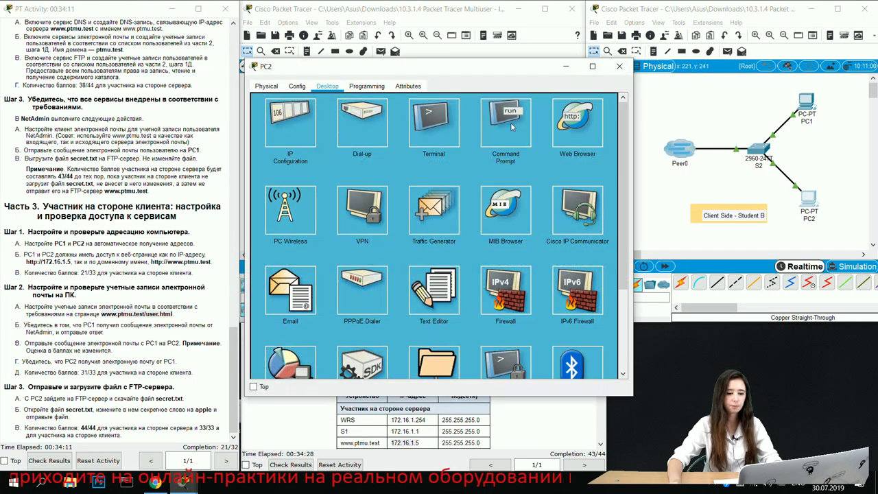
left_click(577, 122)
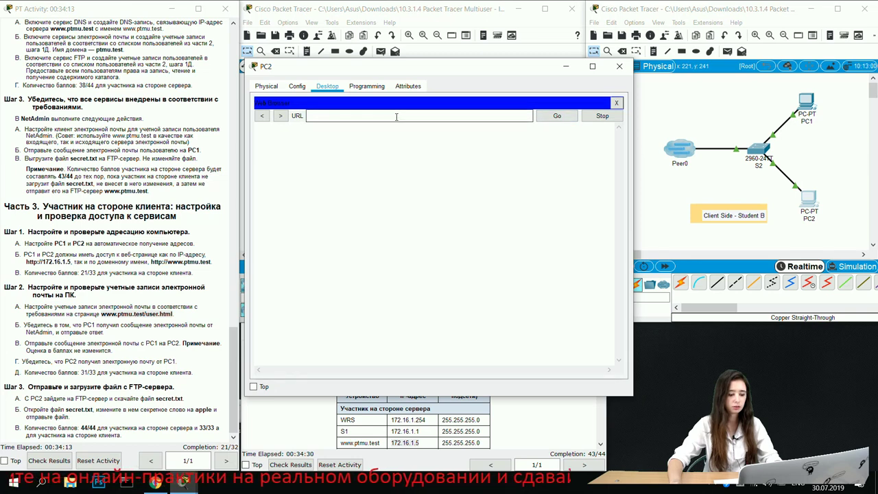
left_click(457, 118)
key("ctrl+v")
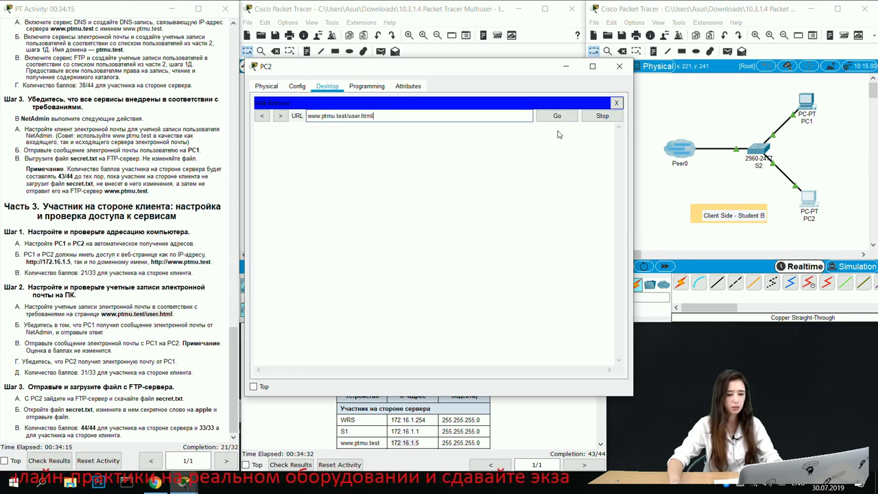
left_click(556, 118)
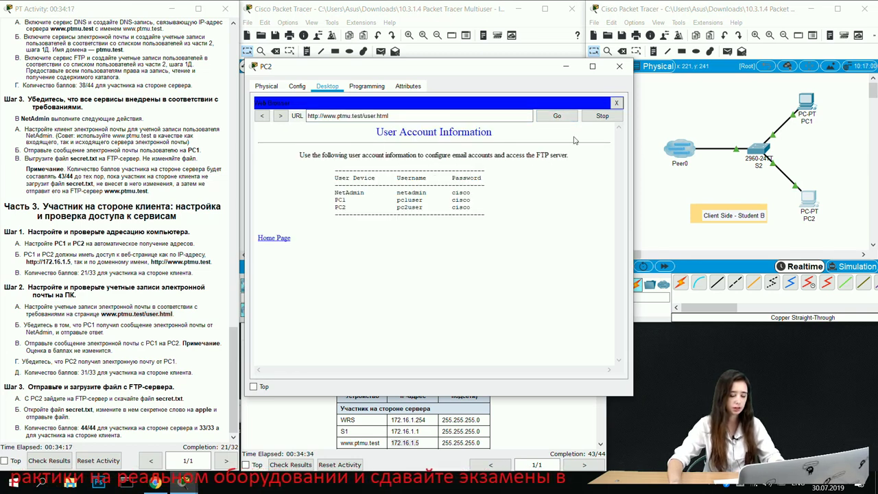
left_click(806, 108)
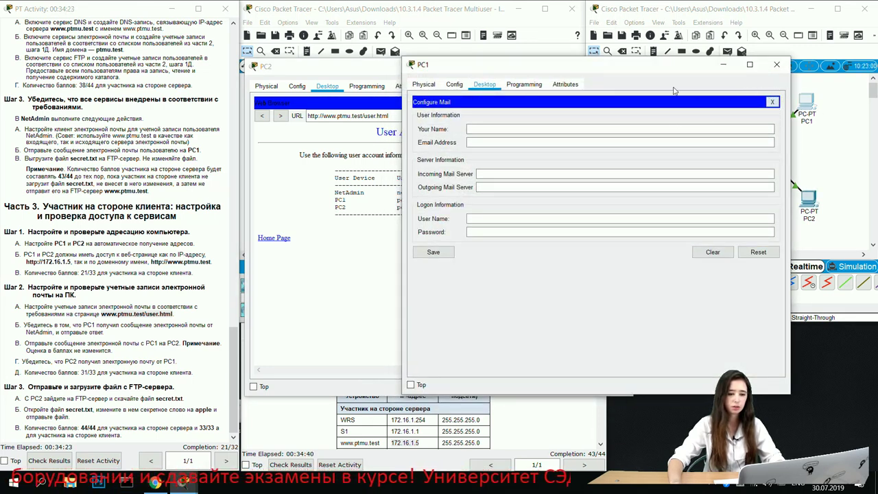
left_click(454, 84)
left_click(484, 84)
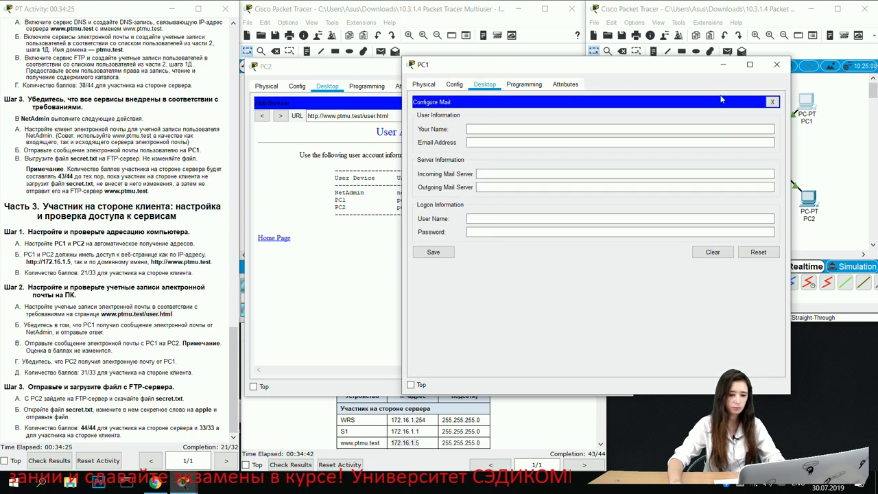
left_click(772, 101)
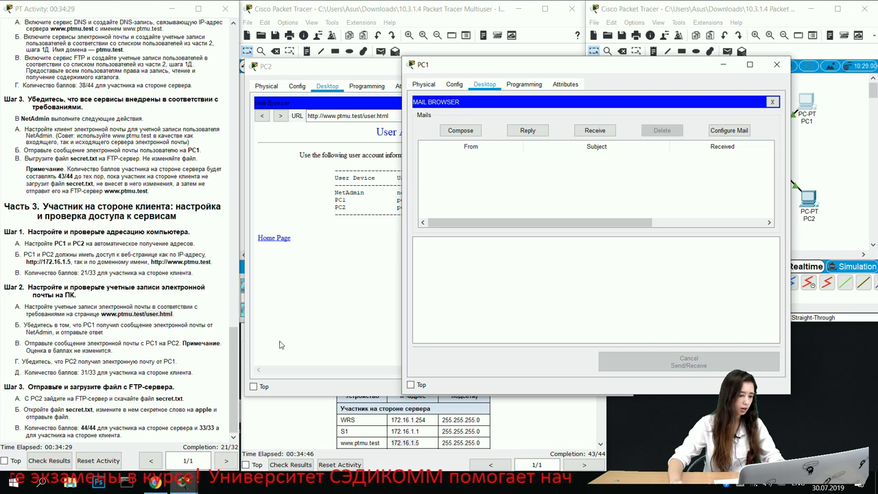
left_click(729, 130)
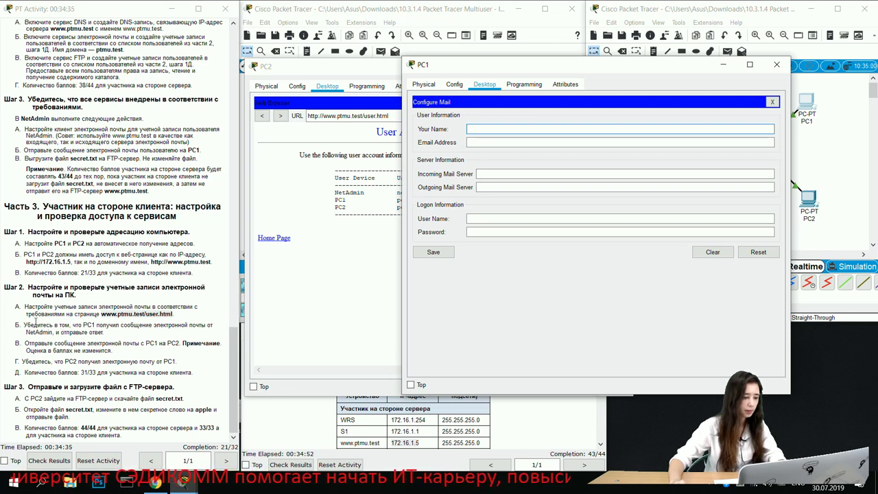
left_click(773, 101)
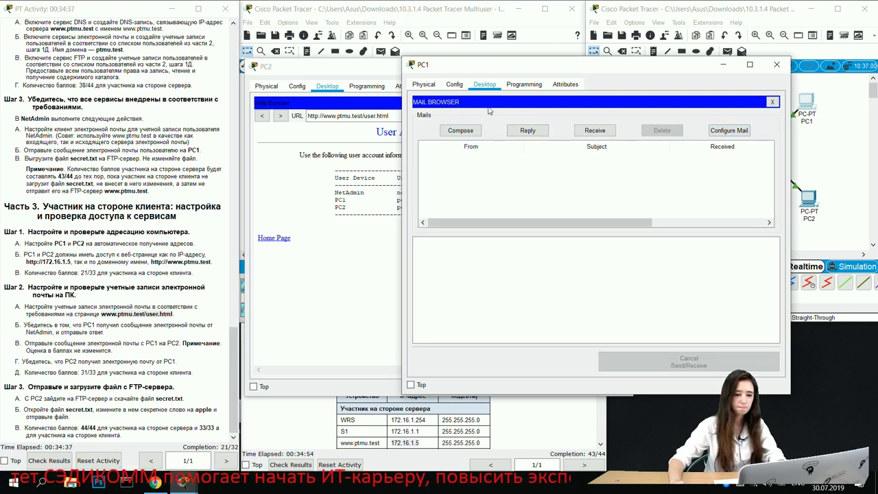
left_click(774, 103)
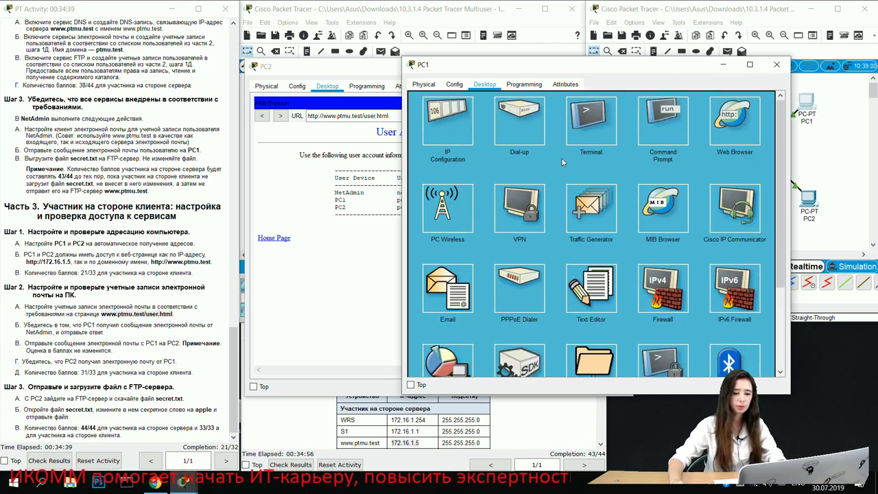
left_click(455, 85)
left_click(484, 84)
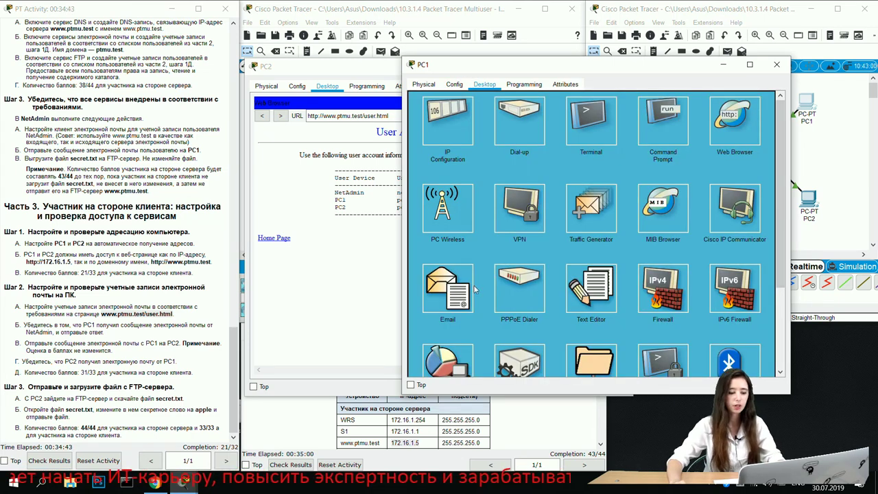
left_click(456, 282)
left_click(475, 129)
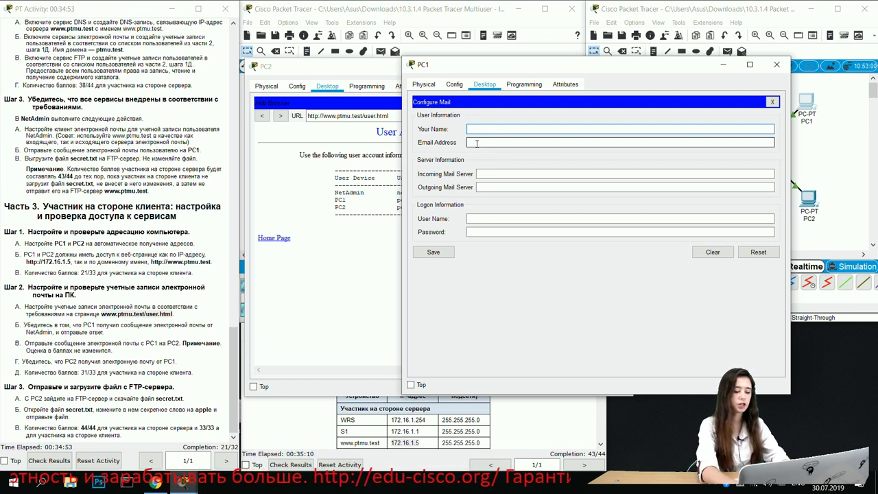
Step: Copy the name PC1 from the account page into PC1's Your Name field
double_click(340, 200)
key("ctrl+c")
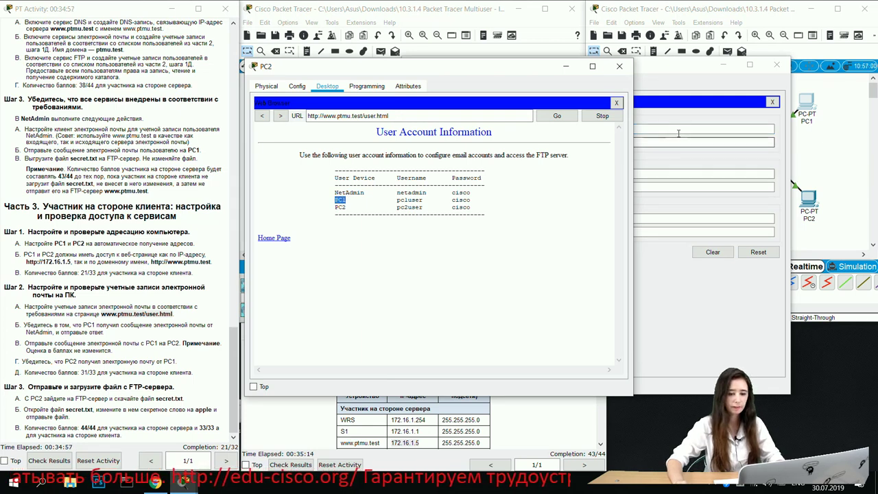
left_click(651, 132)
key("ctrl+v")
left_click(515, 143)
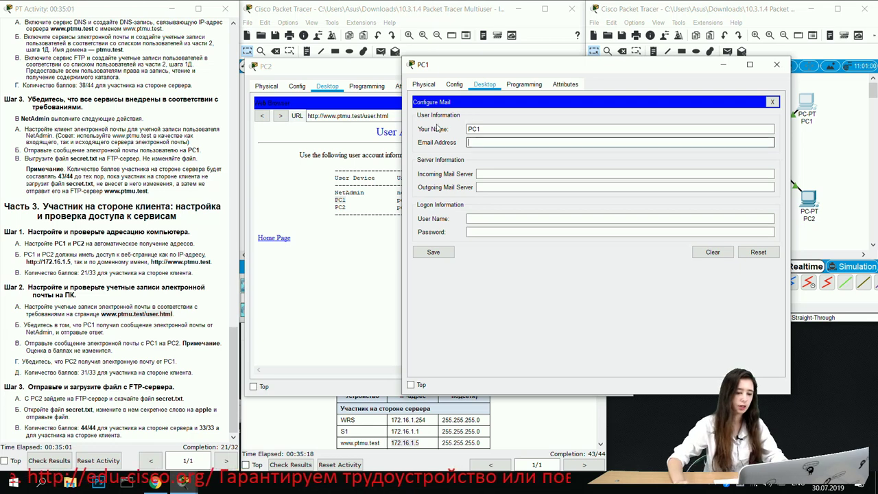
left_click(370, 69)
left_click_drag(370, 69, 257, 84)
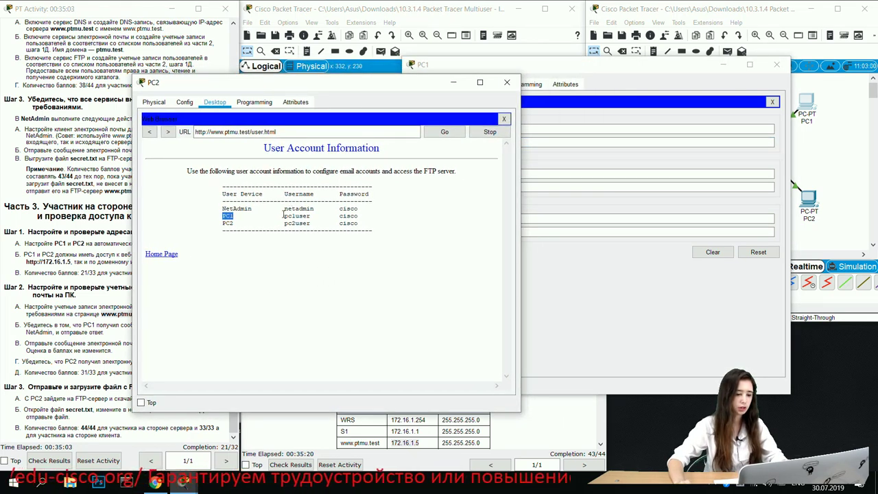
left_click_drag(283, 216, 309, 216)
left_click(309, 210)
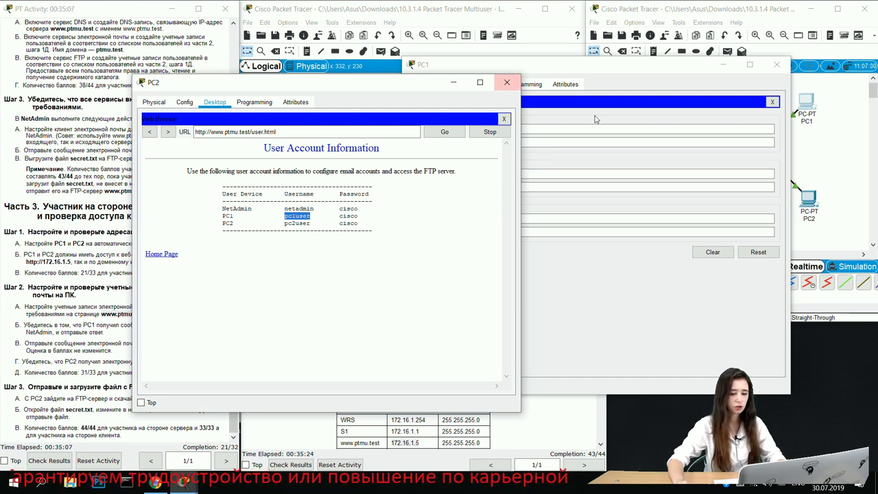
left_click(601, 110)
left_click(495, 139)
key("ctrl+v")
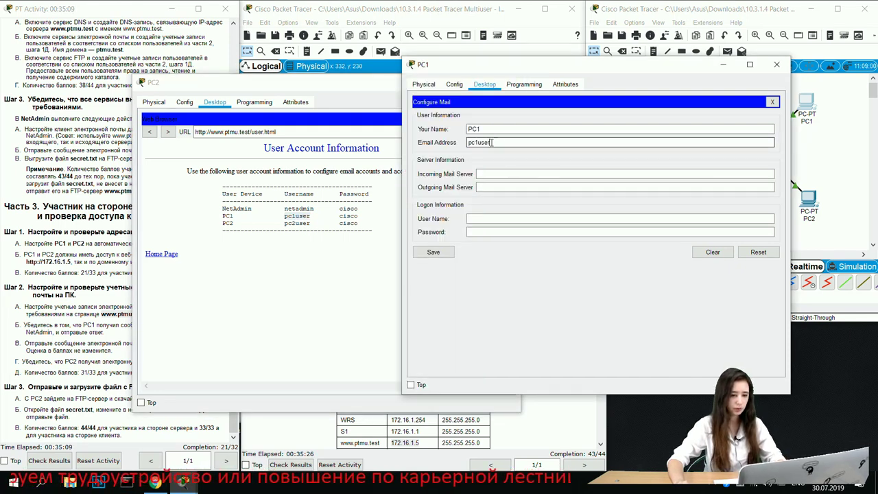
type("@")
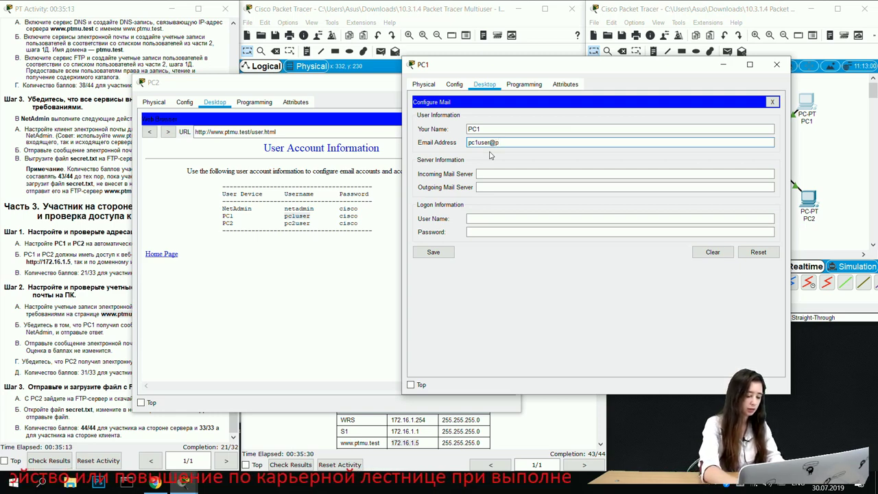
type("ptmu.test")
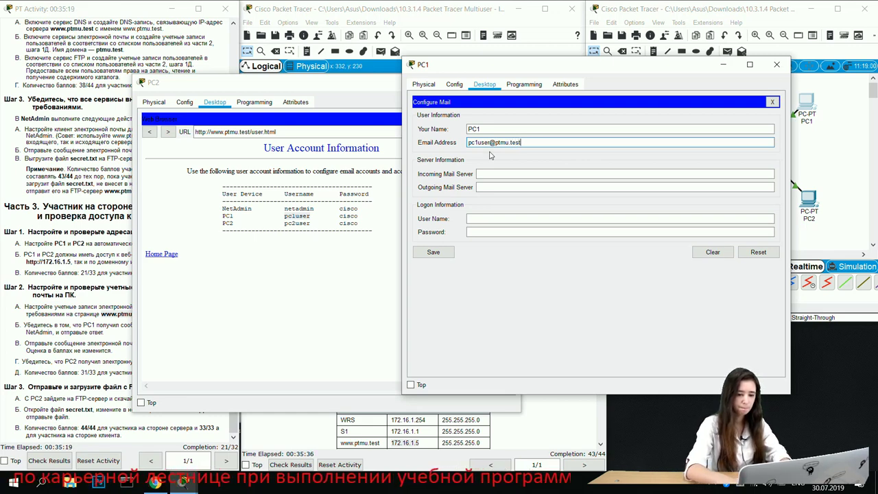
left_click(496, 173)
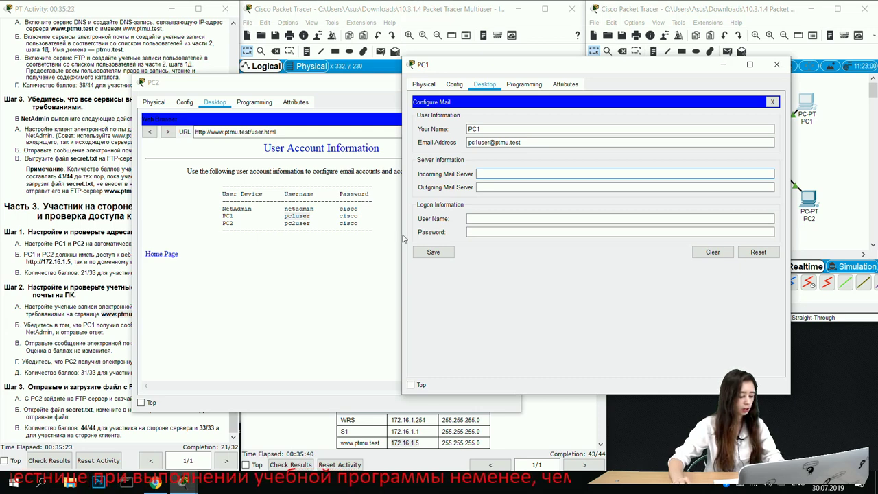
type("www.")
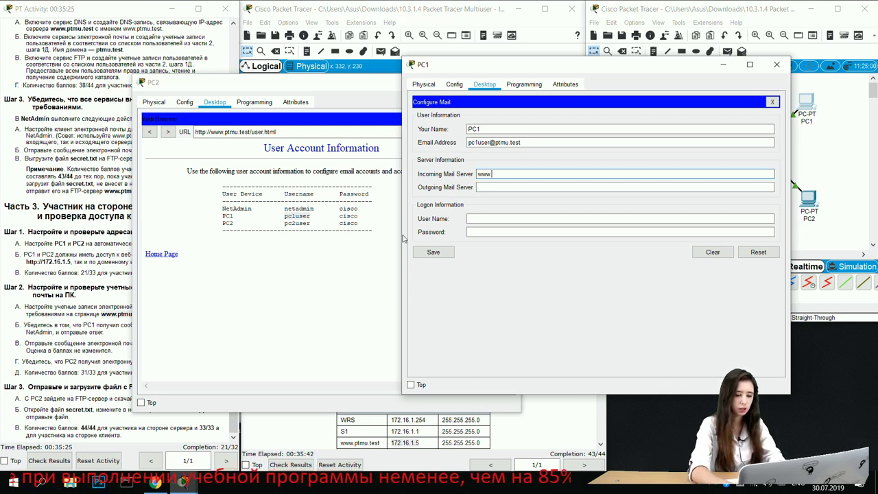
type("ptmu")
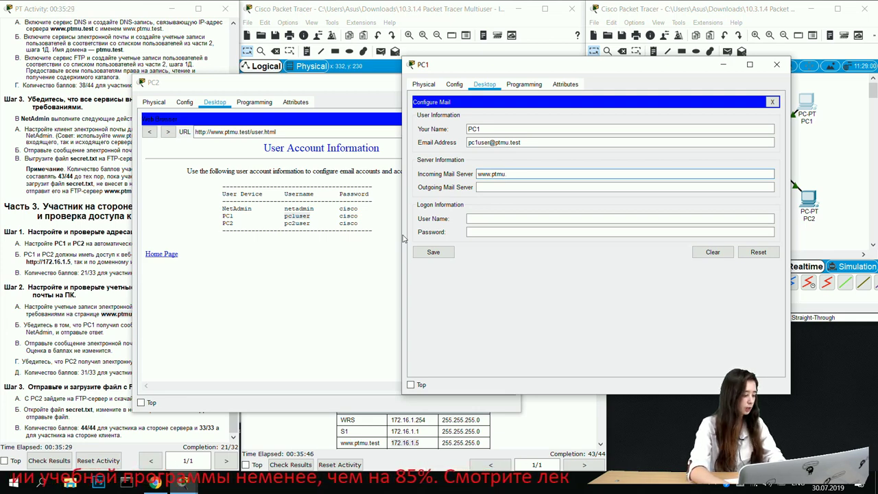
type(".test")
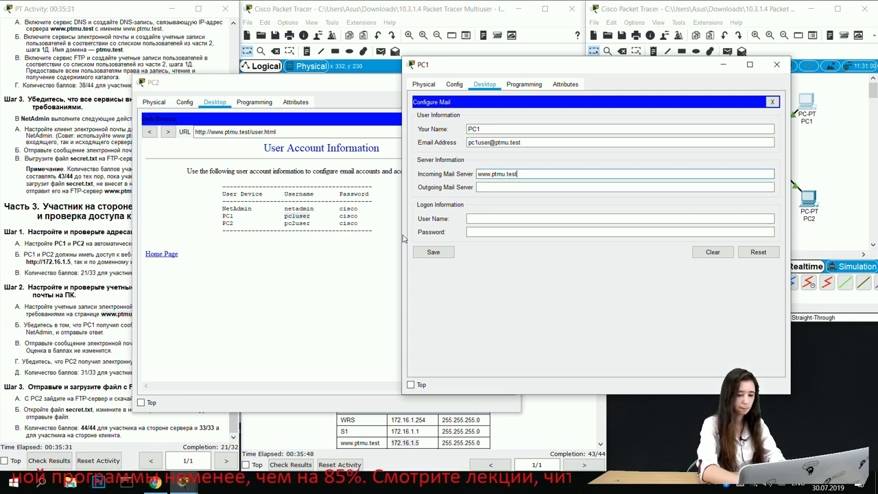
left_click_drag(532, 172, 473, 185)
left_click(506, 189)
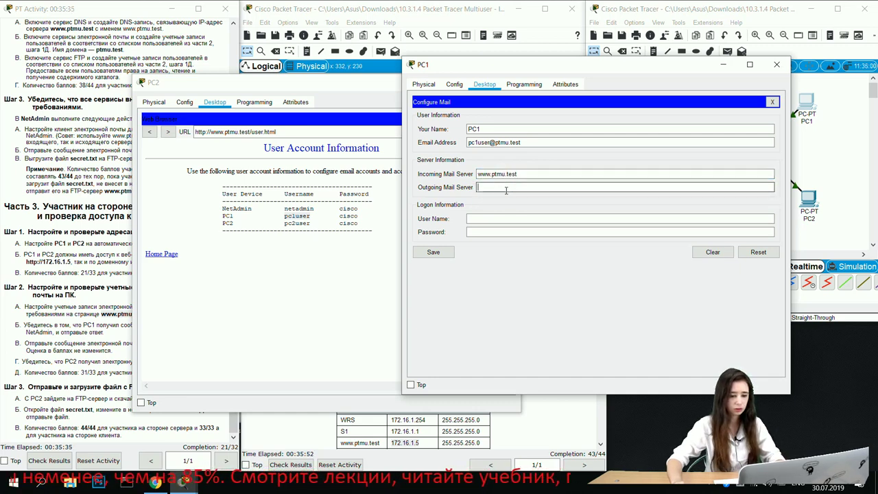
key("ctrl+v")
key("Tab")
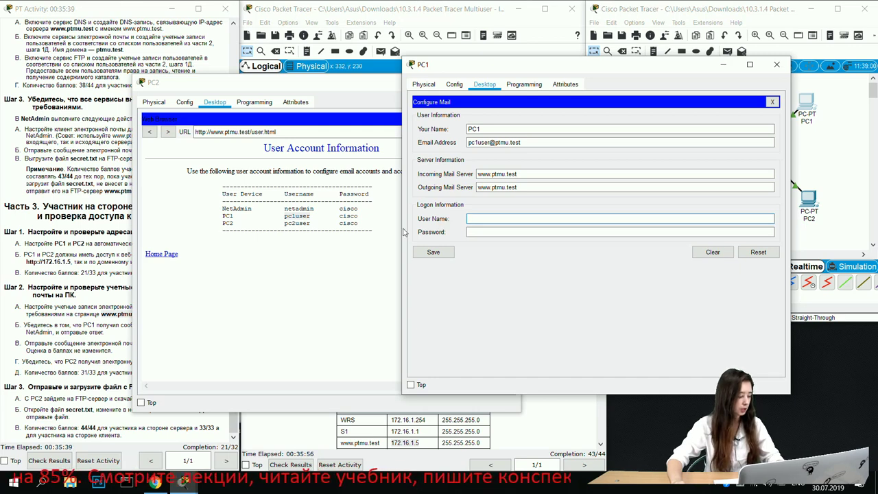
left_click(291, 228)
left_click_drag(291, 222, 312, 211)
left_click(312, 210)
left_click(549, 219)
key("ctrl+v")
left_click(496, 233)
type("cisco")
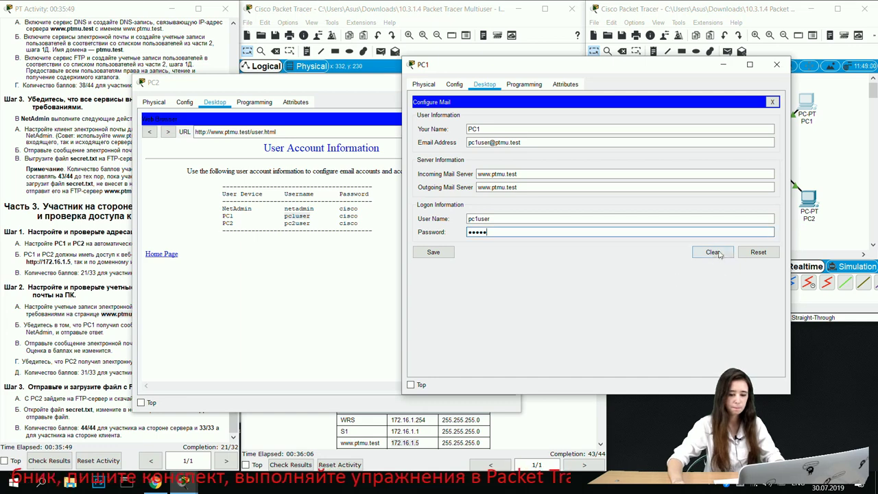
left_click(435, 257)
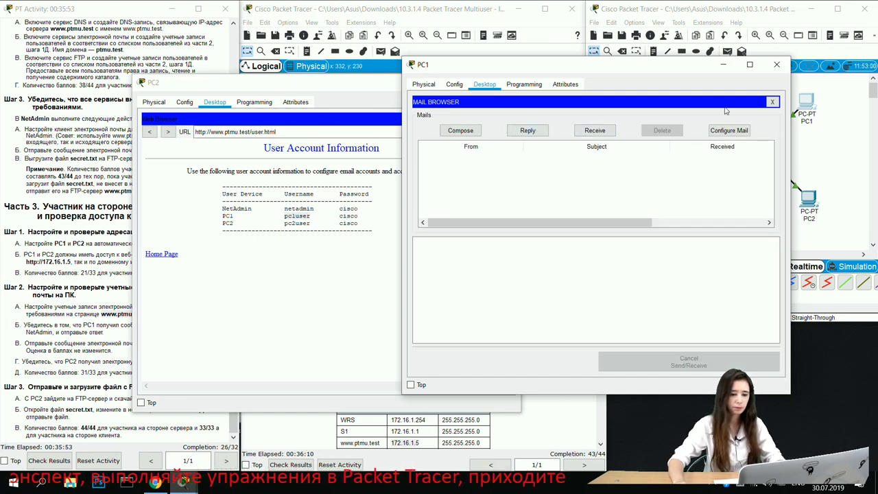
Step: Receive PC1's mail, read NetAdmin's TEMA message, then move PC2's window aside
left_click(594, 130)
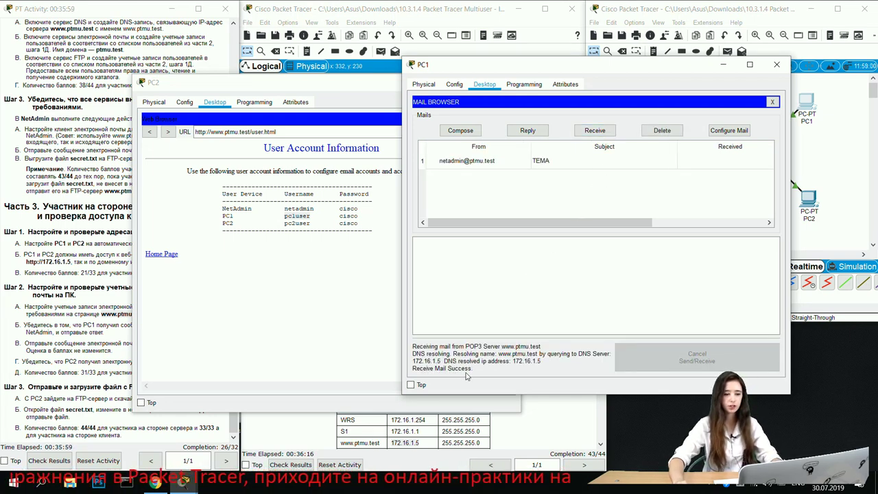
left_click(501, 160)
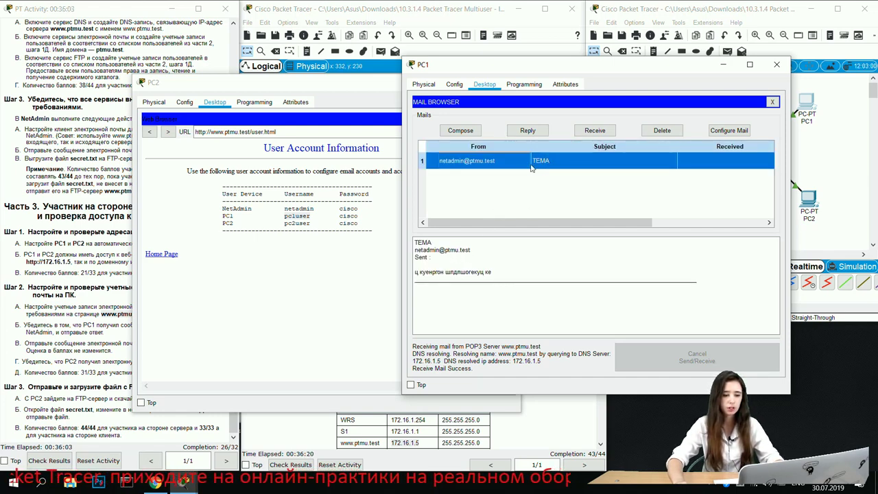
left_click_drag(420, 273, 521, 291)
left_click(477, 293)
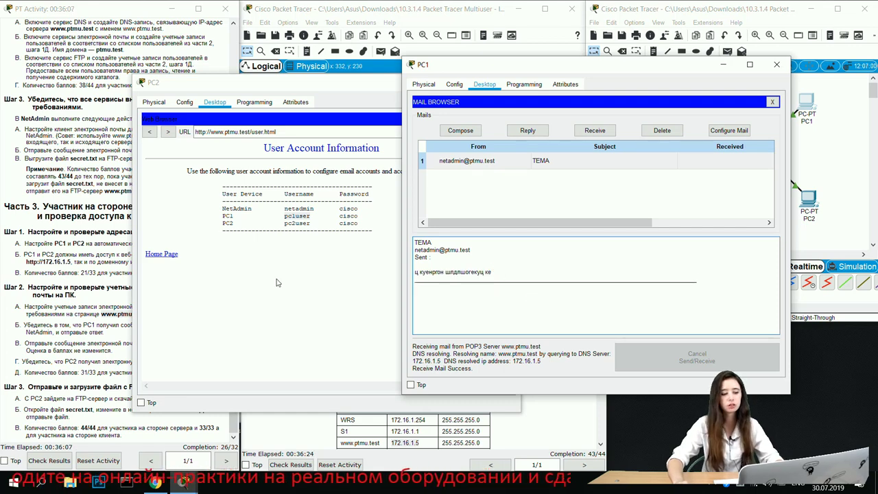
left_click(295, 310)
left_click_drag(380, 86, 511, 74)
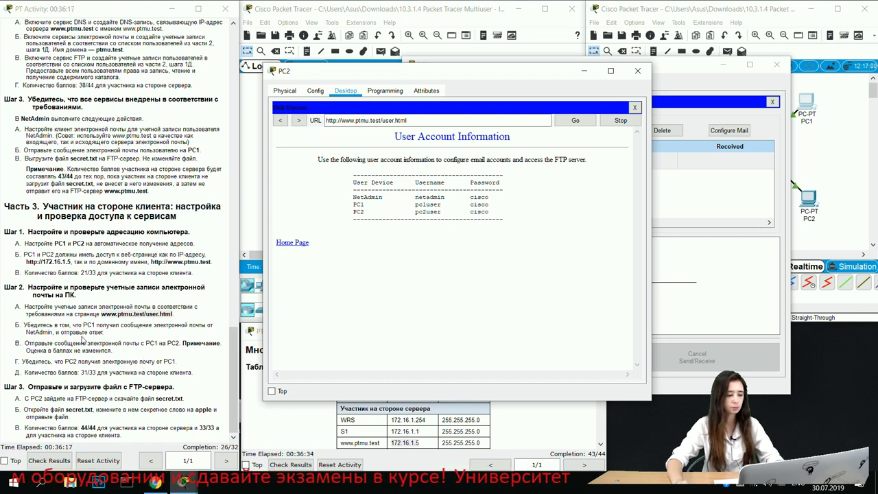
left_click(583, 70)
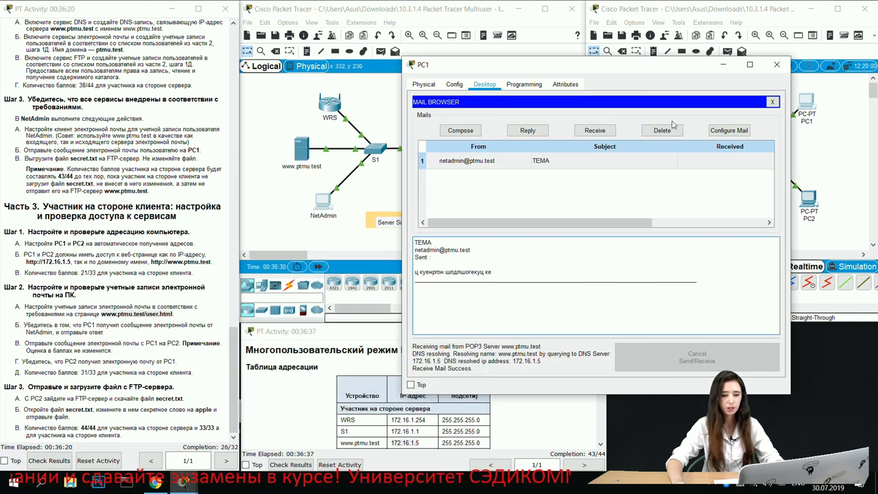
left_click(460, 131)
left_click(500, 115)
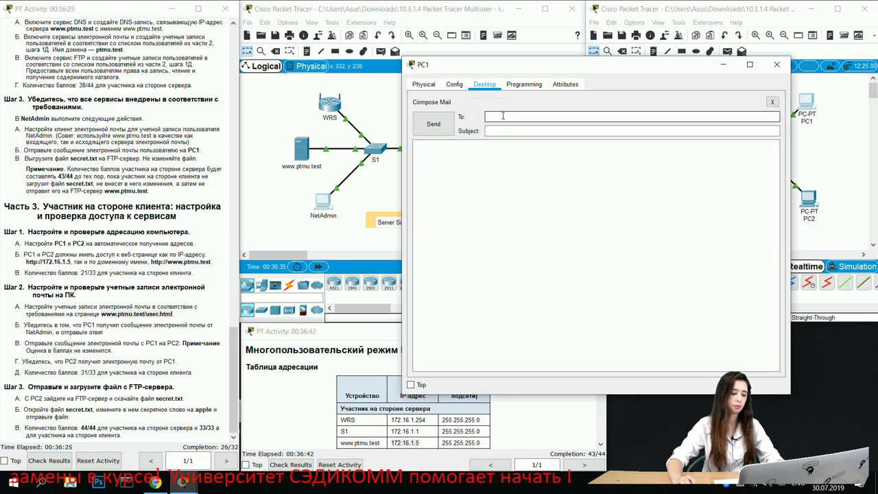
type("ne")
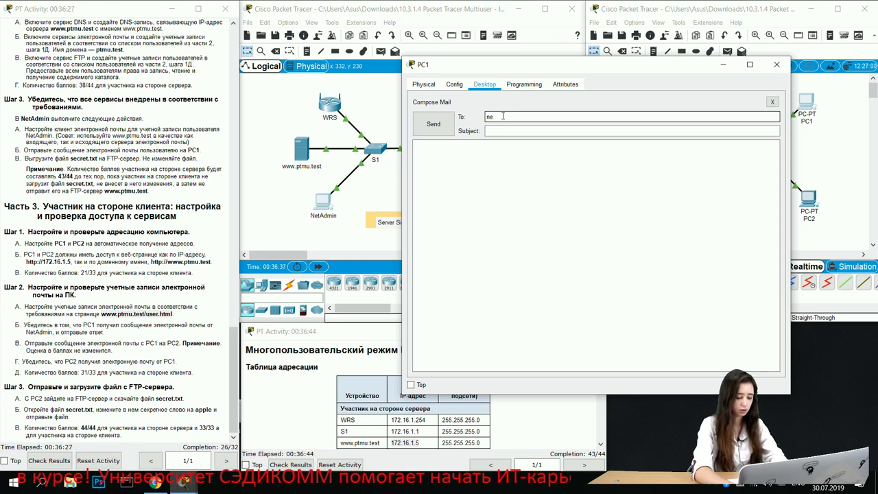
type("tadmin@")
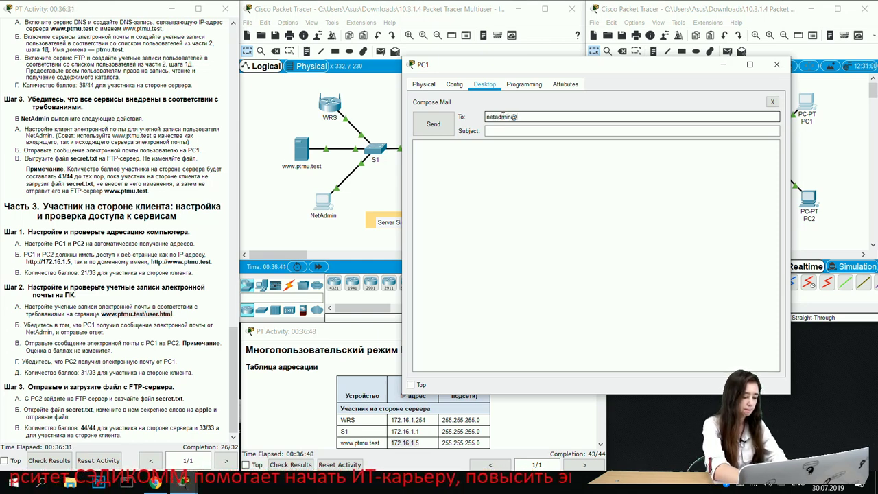
type("ptm")
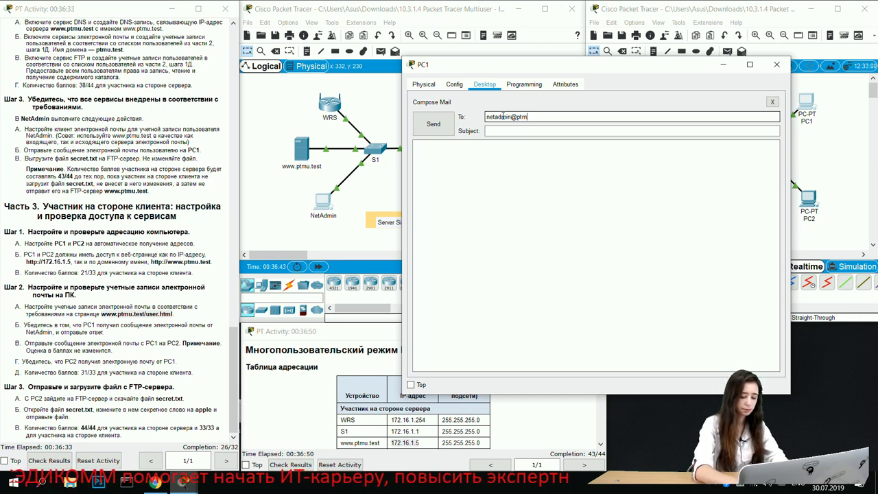
type("u.test")
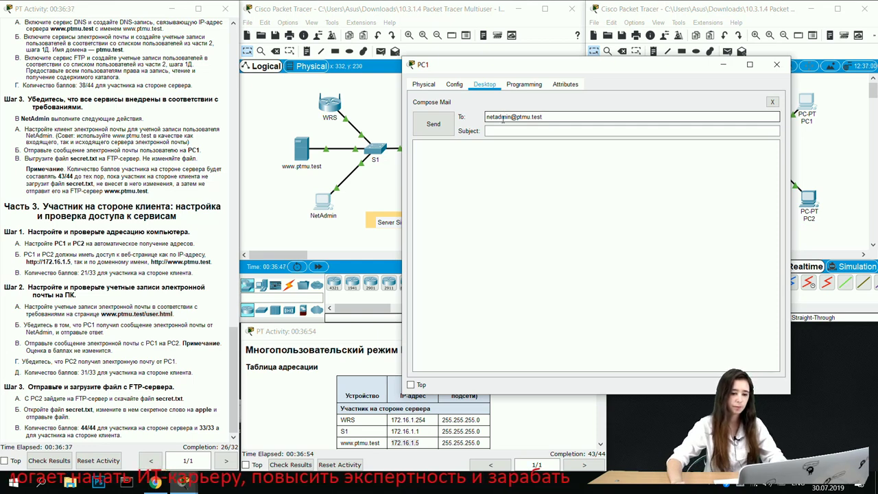
left_click(501, 135)
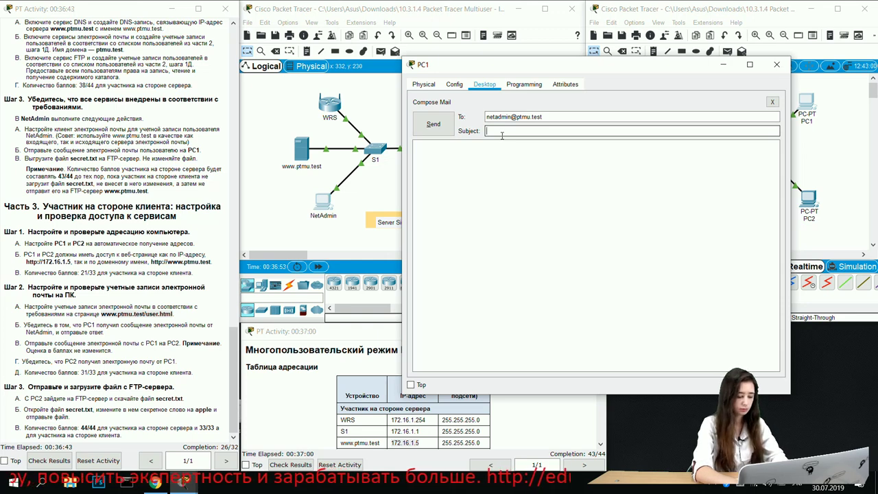
type("я учусь пере")
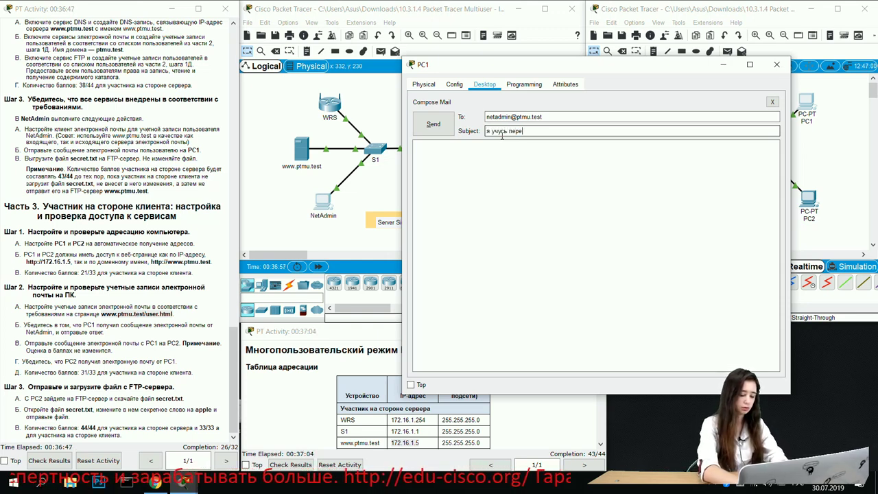
type("сылать ")
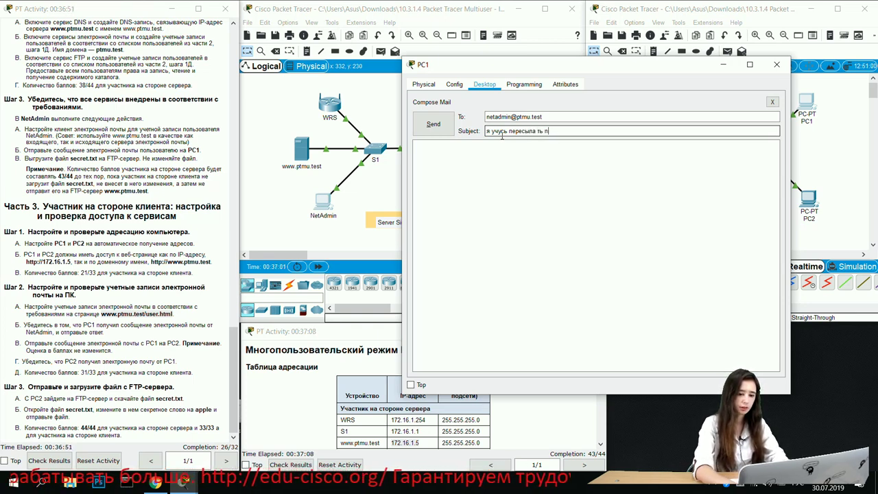
type("письма")
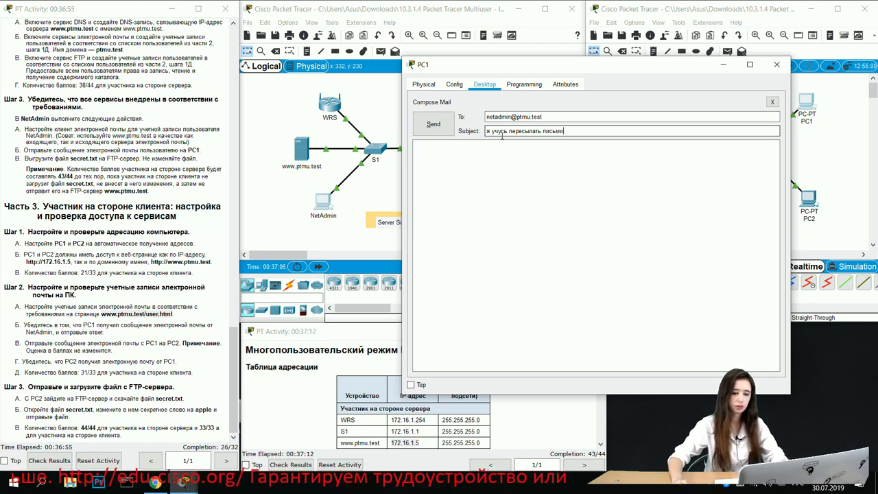
key("BackSpace")
key("BackSpace")
key("BackSpace")
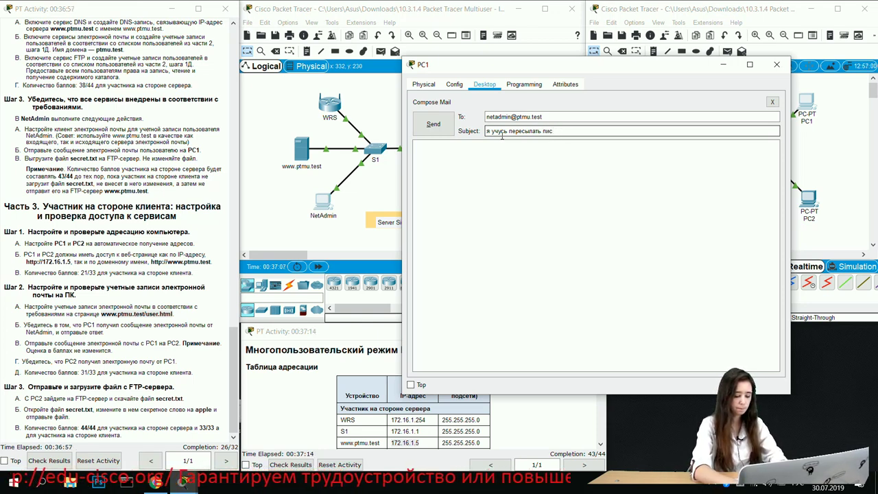
left_click(492, 189)
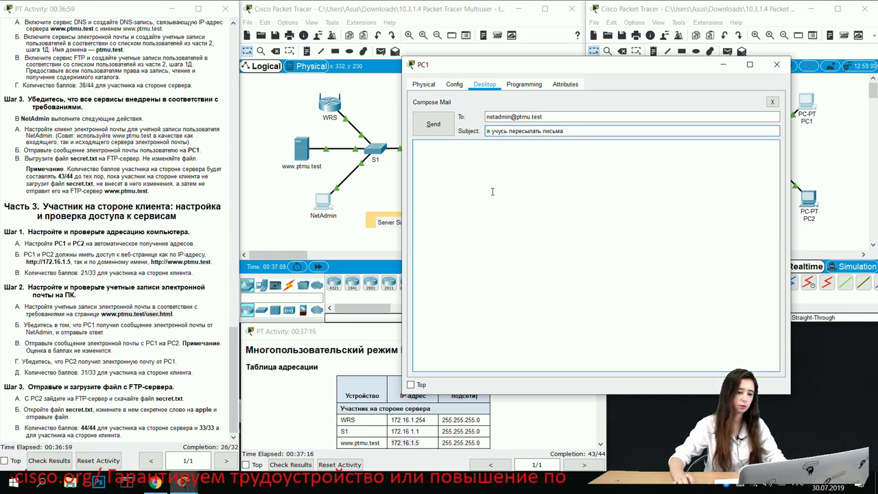
type("текст моего письма")
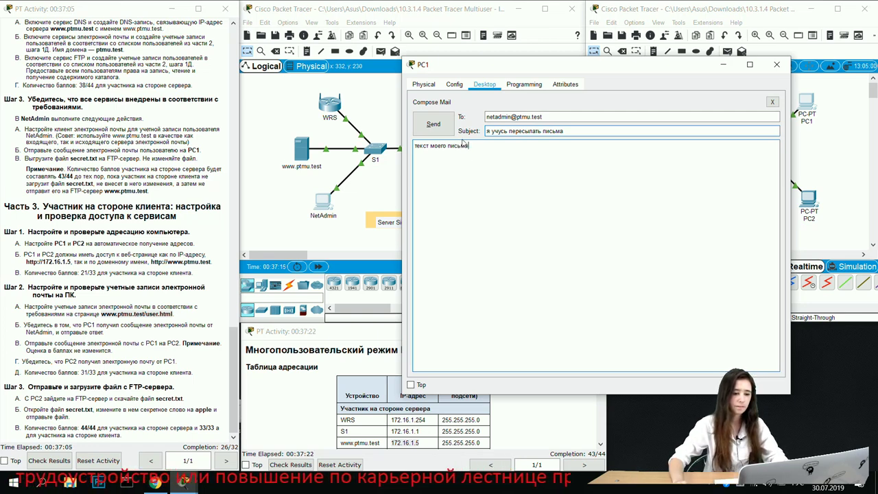
left_click(434, 126)
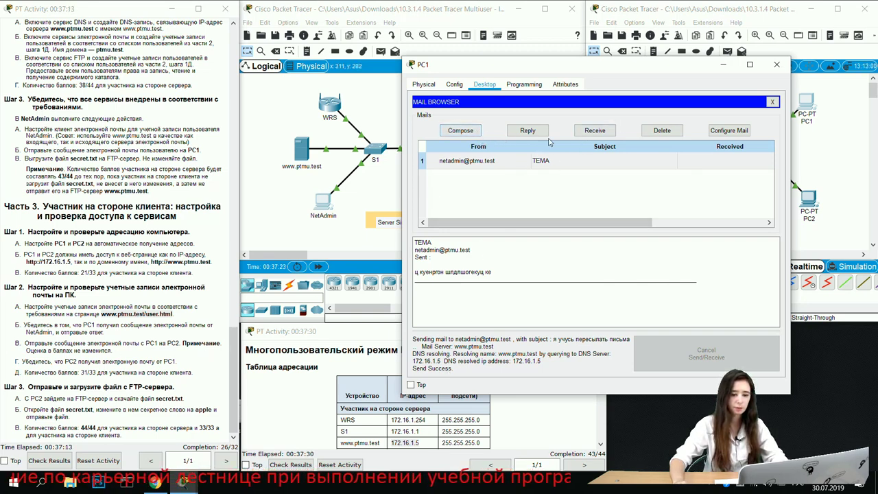
Step: Start a new mail and readdress it to PC2's user, pc2user on ptmu.test
left_click(460, 130)
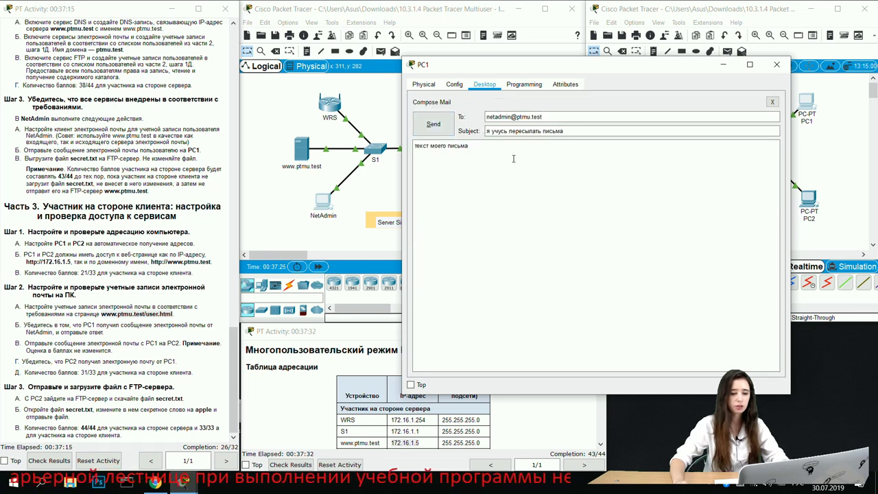
left_click_drag(511, 117, 483, 113)
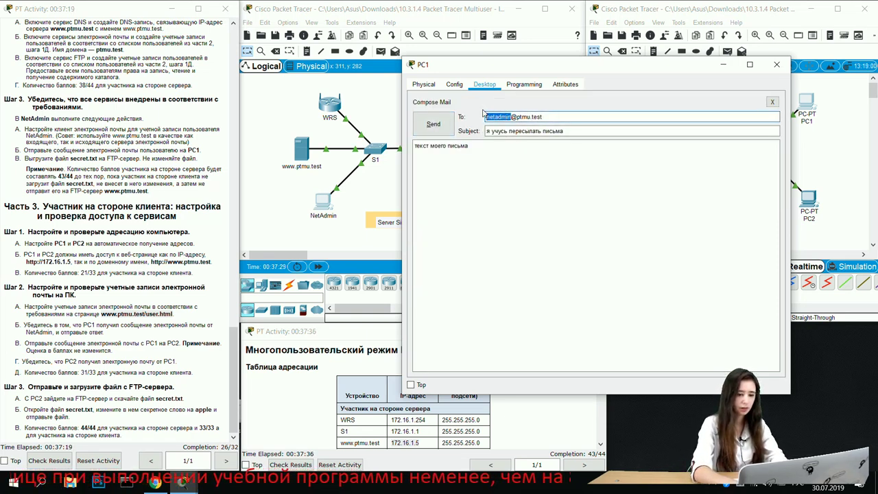
left_click(511, 118)
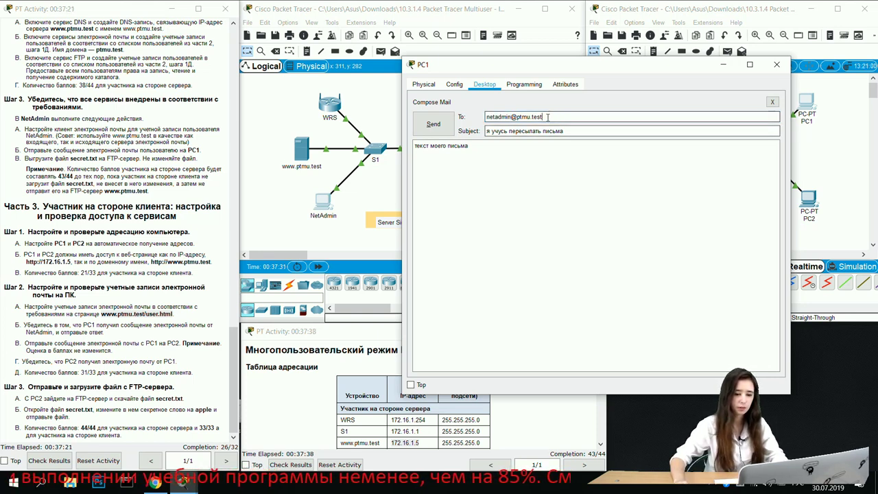
key("BackSpace")
key("BackSpace")
key("BackSpace")
key("BackSpace")
key("BackSpace")
key("BackSpace")
key("BackSpace")
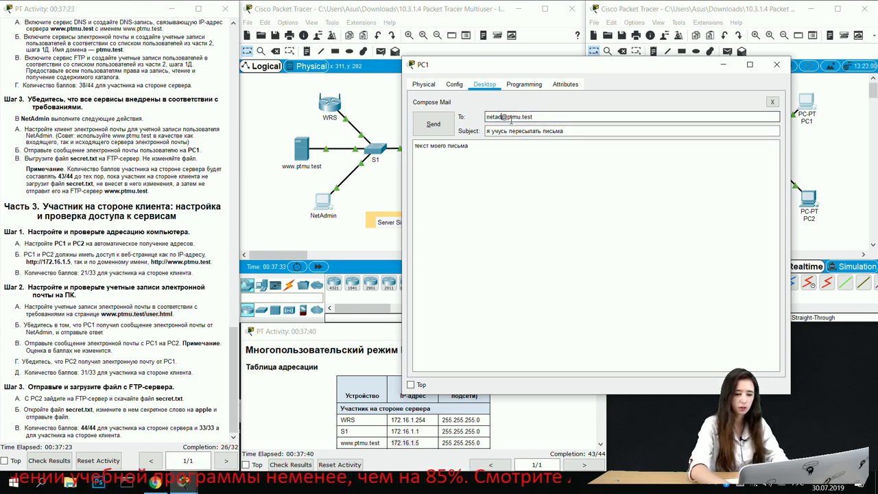
type("2")
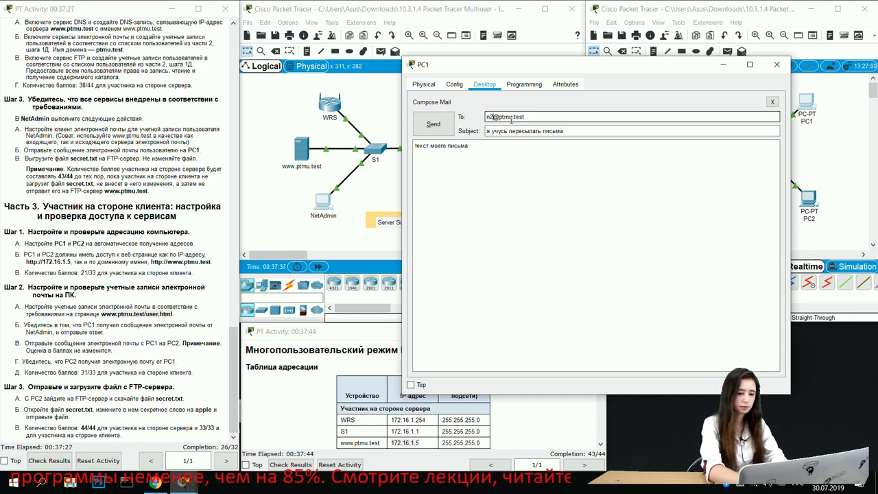
key("BackSpace")
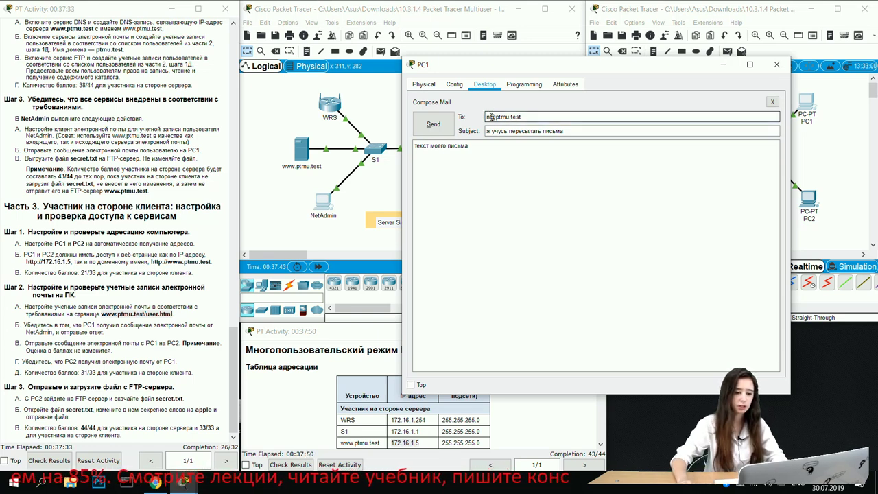
left_click_drag(523, 117, 482, 129)
key("BackSpace")
type("pc")
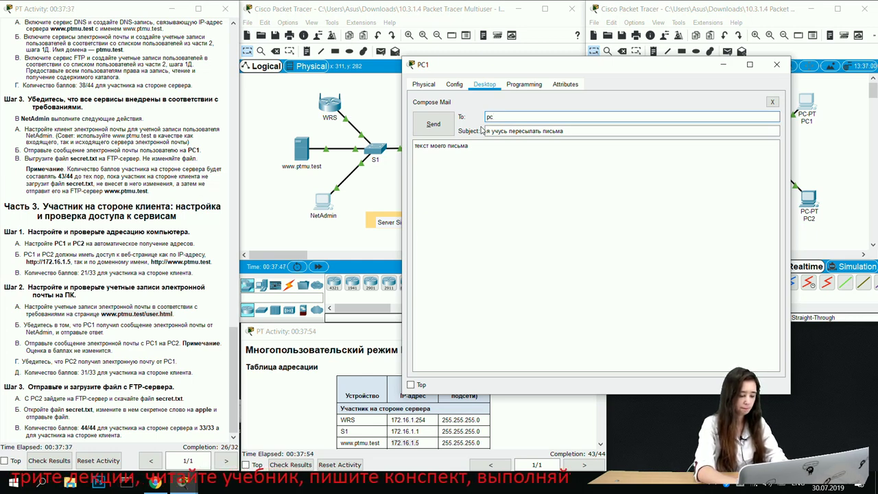
type("2user@ptmu")
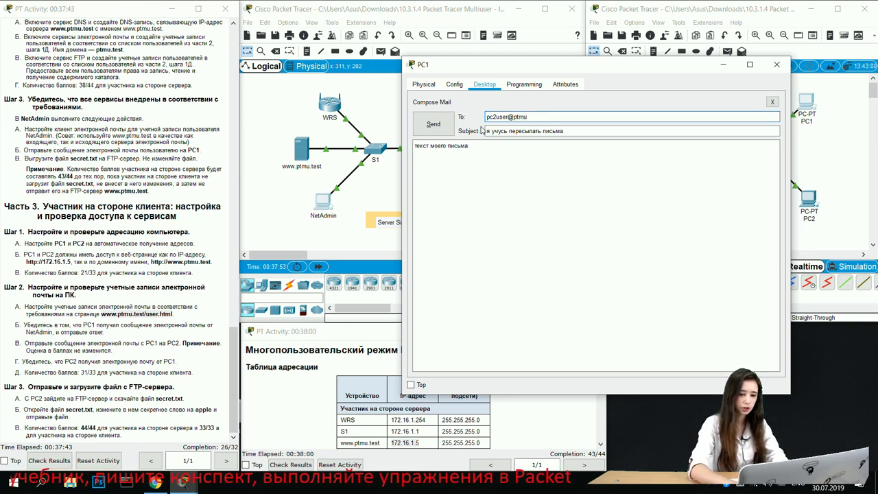
type(".test")
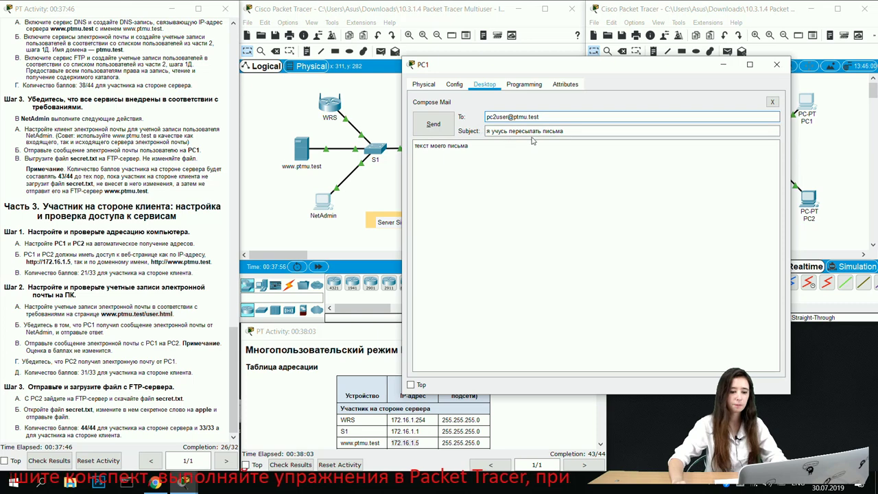
Step: Replace the subject with 'просто письмо' and send the mail to PC2
left_click(491, 130)
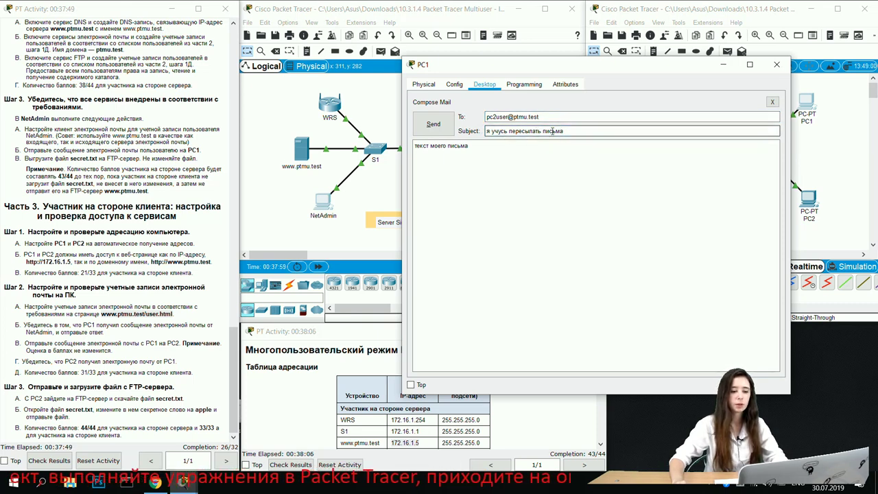
left_click_drag(566, 131, 485, 140)
key("BackSpace")
type("тема")
key("BackSpace")
key("BackSpace")
key("BackSpace")
key("BackSpace")
type("ghjcnj gbcm")
key("BackSpace")
key("BackSpace")
key("BackSpace")
key("BackSpace")
key("BackSpace")
key("BackSpace")
key("BackSpace")
key("BackSpace")
key("BackSpace")
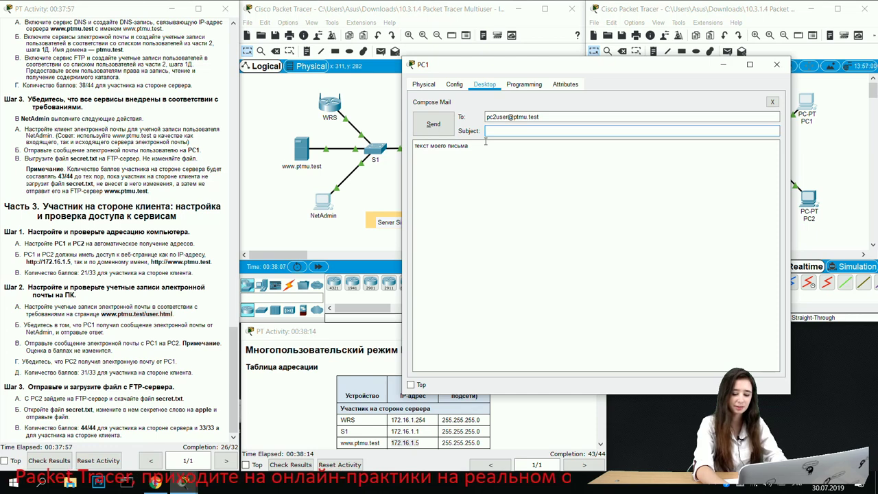
type("рого")
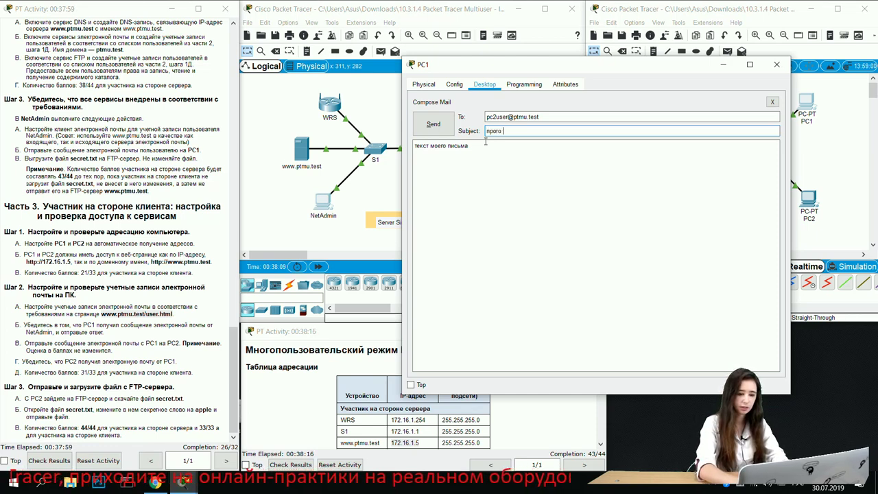
key("BackSpace")
key("BackSpace")
type("ст моего пис")
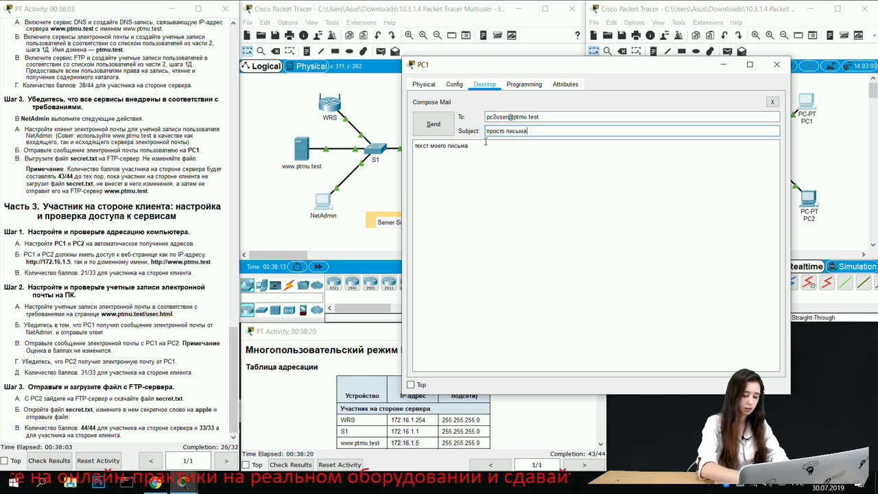
type("ьма")
key("BackSpace")
type("о")
left_click(485, 146)
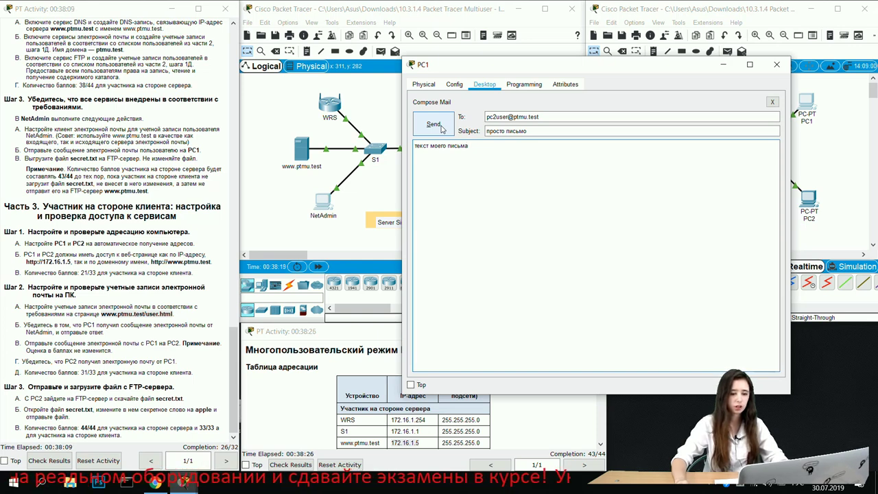
left_click(442, 127)
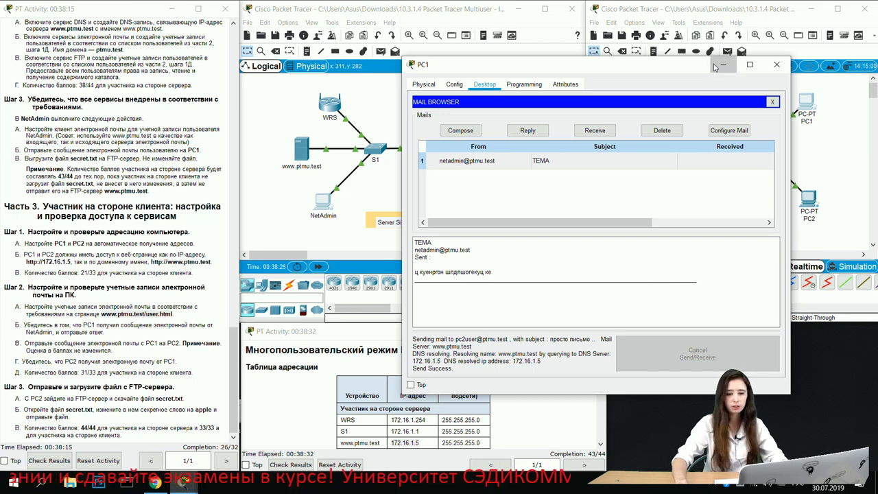
Step: Minimize PC1, then close PC2's web browser and open its email client setup
left_click(722, 65)
left_click(809, 197)
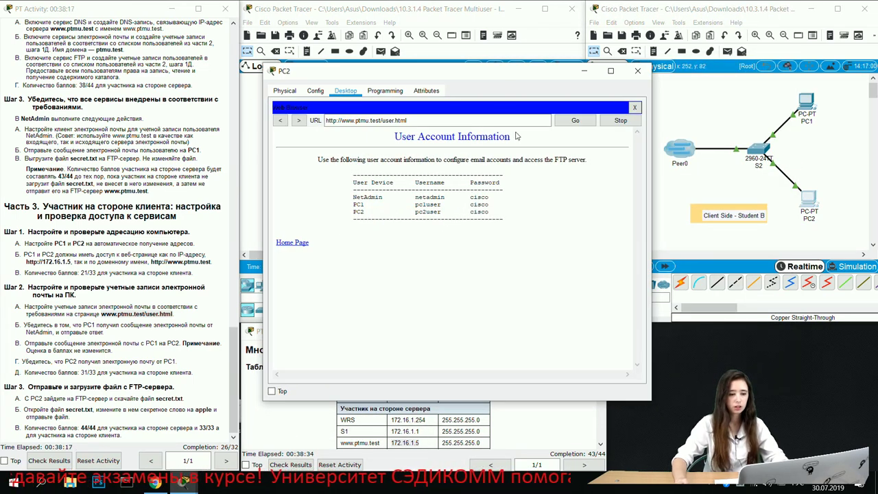
left_click(634, 107)
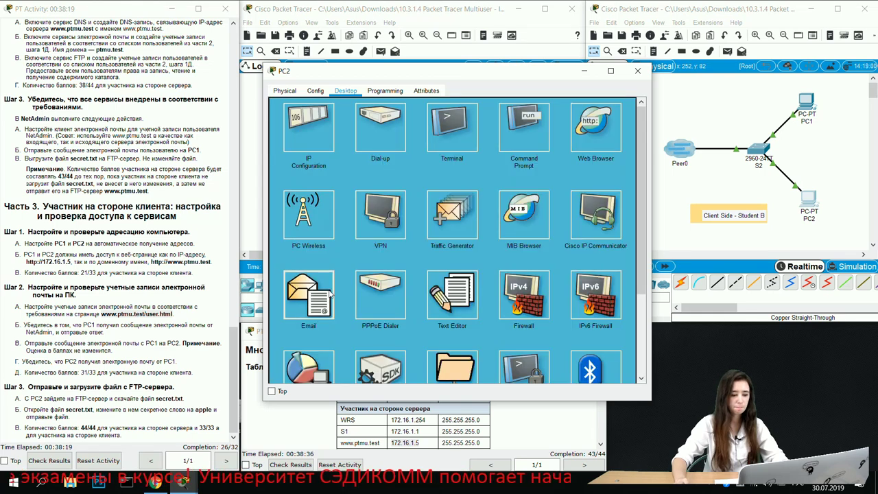
left_click(329, 292)
left_click(335, 135)
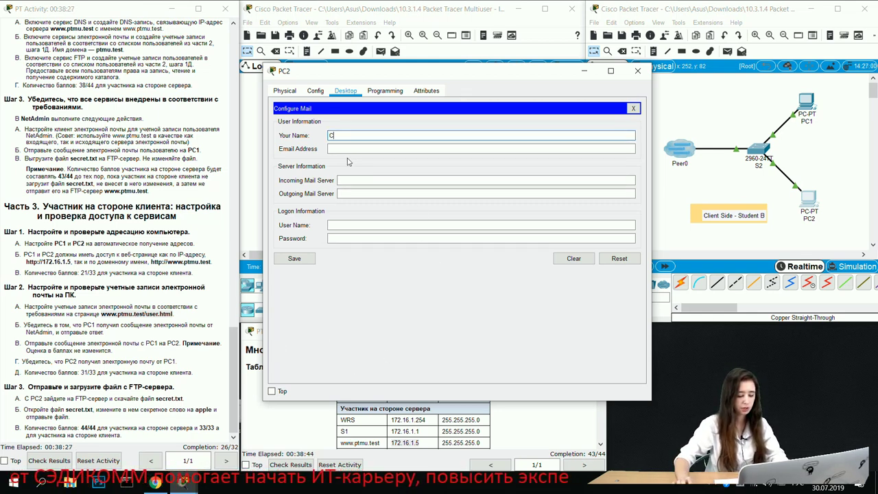
Step: Enter PC2 as the Your Name in PC2's mail setup, then reopen PC1's window
type("3C")
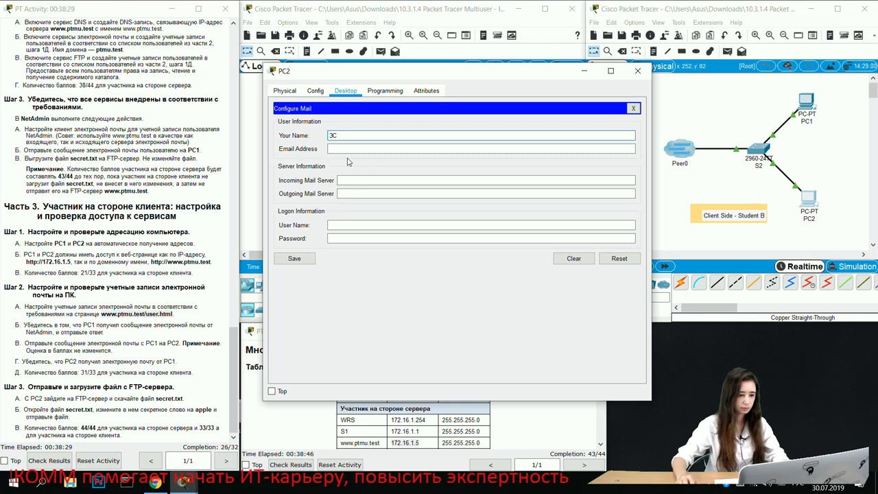
key("BackSpace")
key("BackSpace")
key("alt+shift")
type("P")
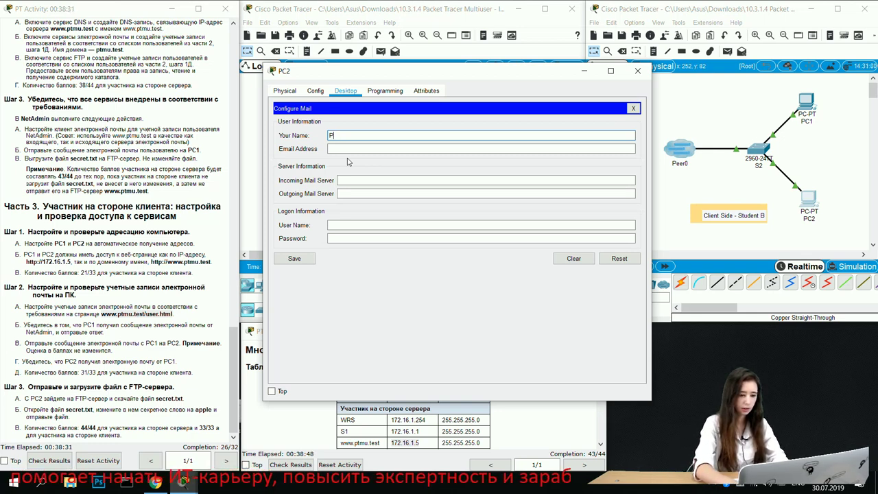
type("C2")
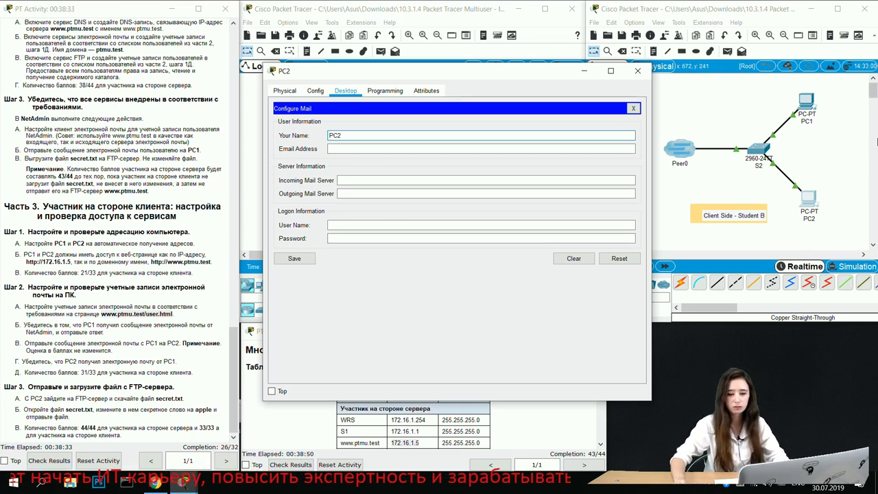
left_click(799, 111)
left_click(812, 107)
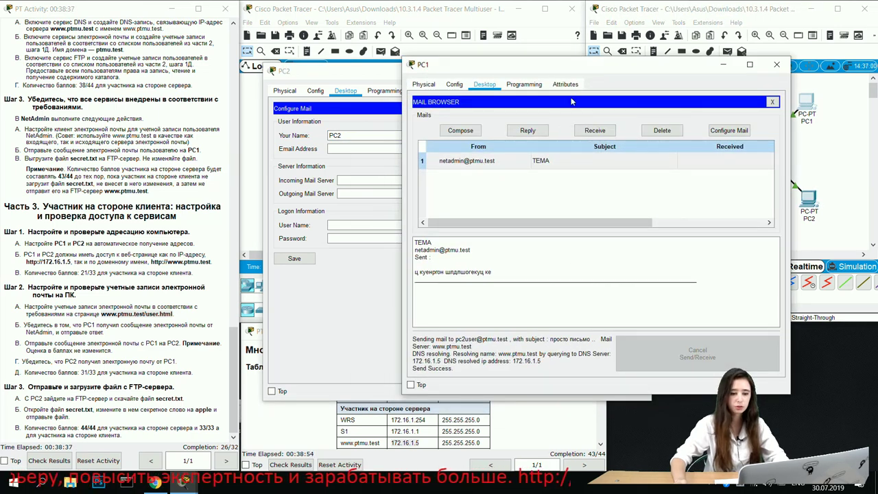
left_click(770, 103)
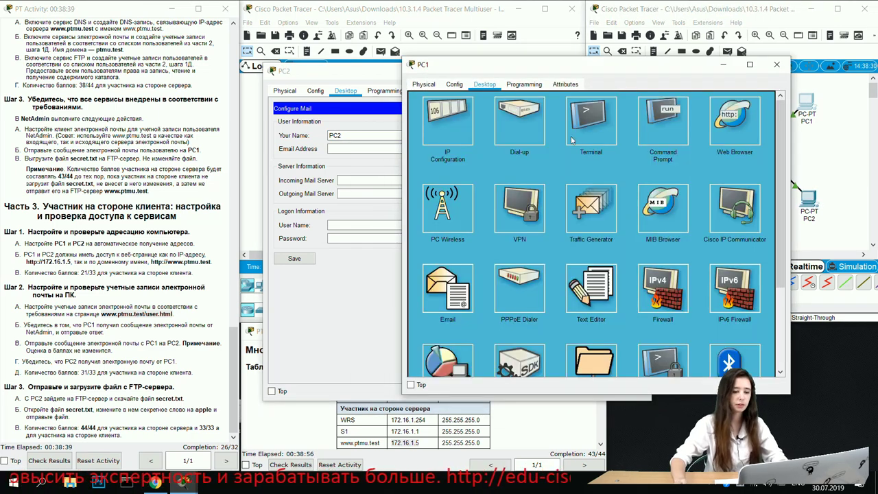
left_click(735, 122)
left_click_drag(152, 263, 209, 263)
key("ctrl+c")
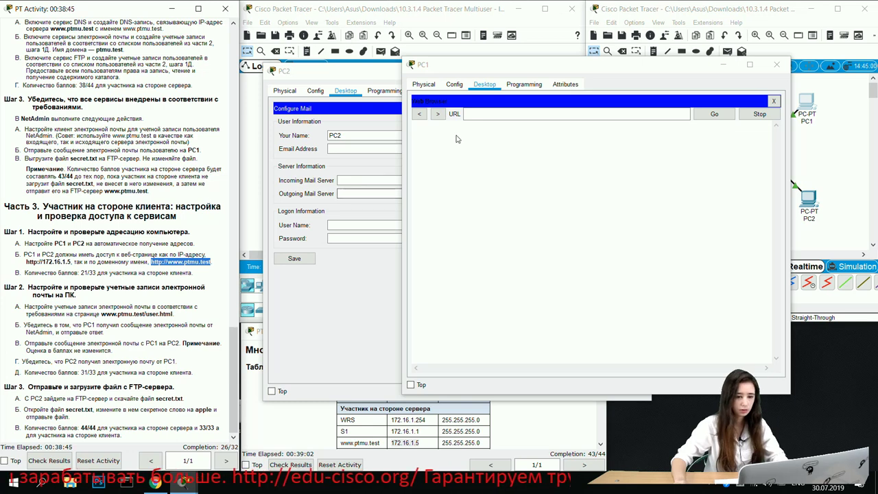
left_click(476, 114)
key("ctrl+v")
left_click(713, 115)
left_click(473, 183)
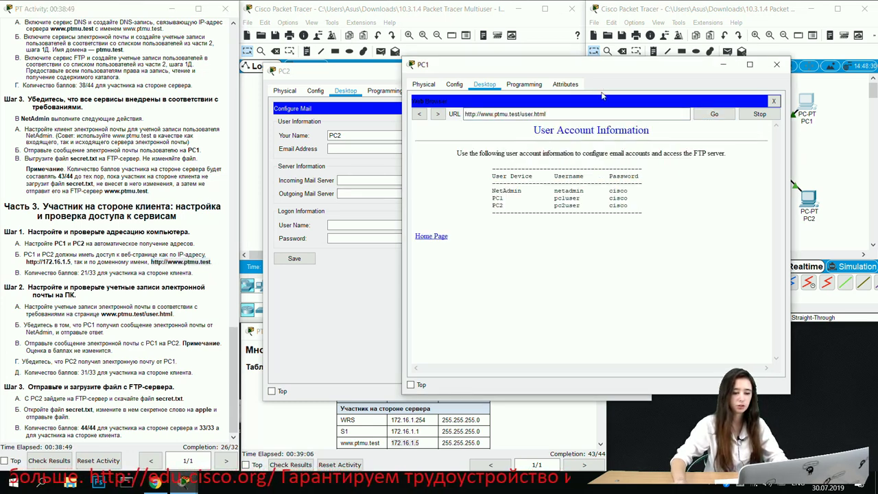
left_click_drag(568, 65, 686, 130)
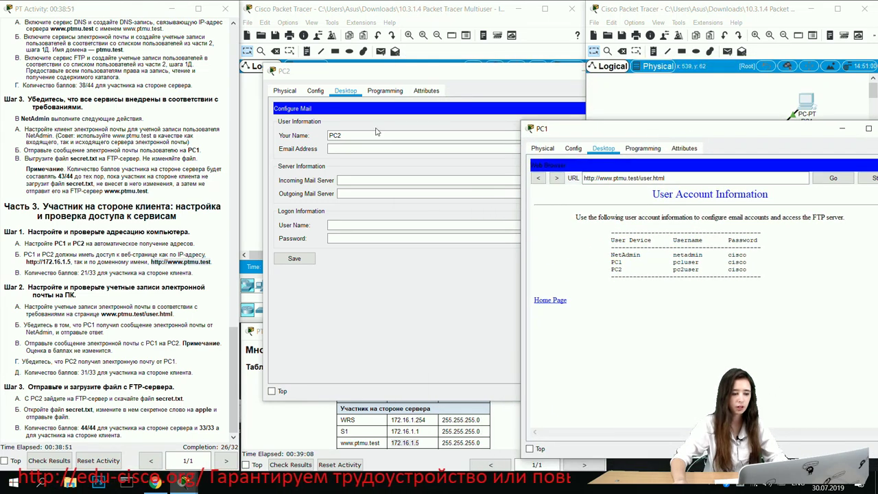
left_click(472, 228)
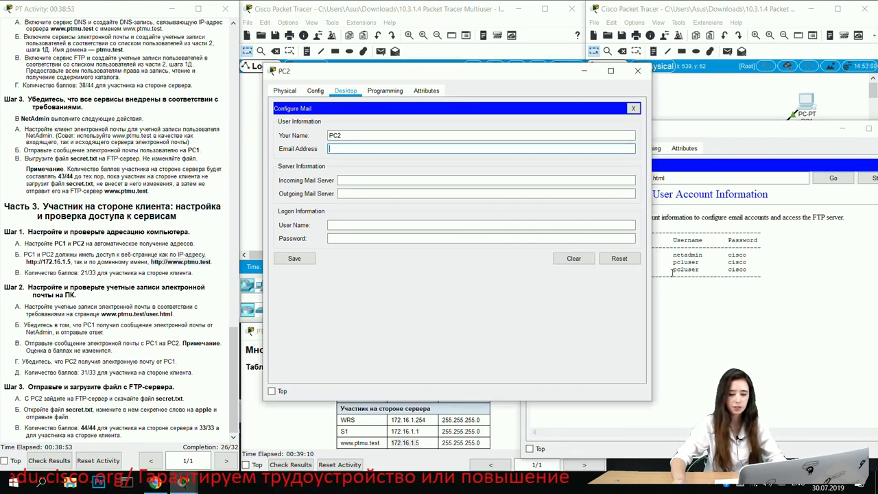
left_click(669, 273)
left_click_drag(673, 269, 699, 269)
left_click(360, 149)
key("ctrl+v")
type("@ptmu.te")
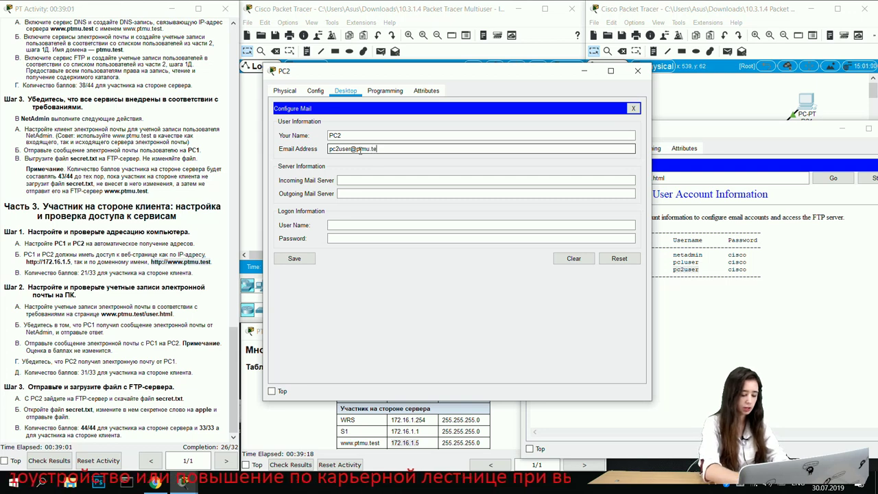
type("st")
key("Tab")
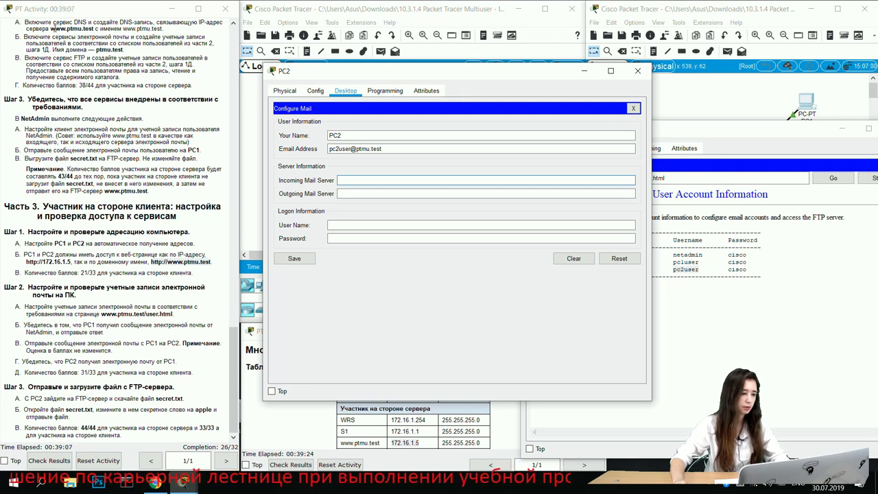
left_click_drag(50, 29, 93, 30)
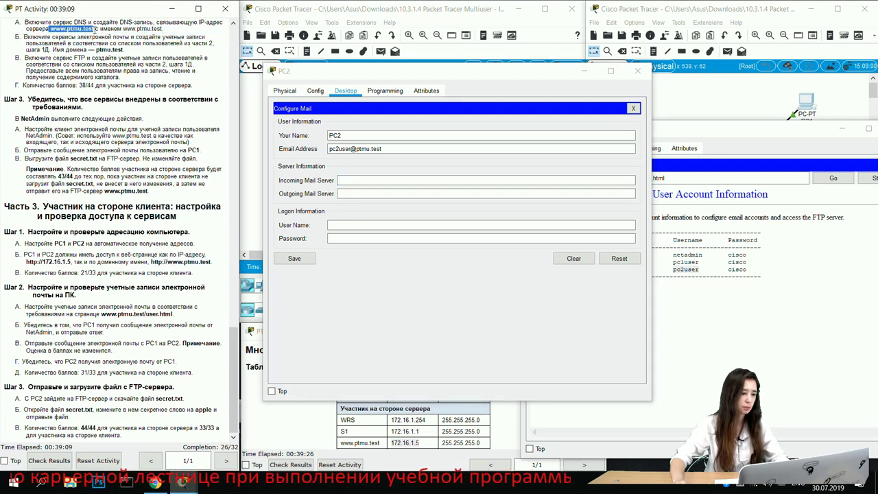
left_click(353, 179)
key("ctrl+v")
left_click(357, 193)
key("ctrl+v")
left_click(341, 180)
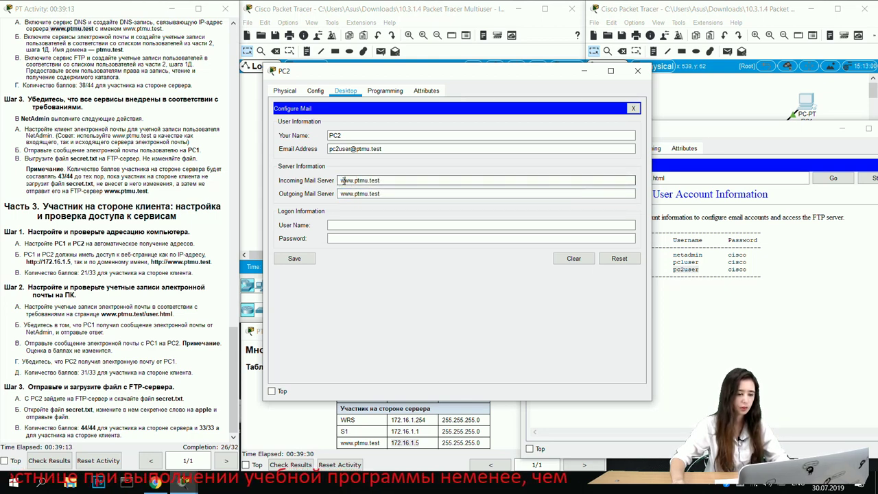
key("BackSpace")
left_click(340, 194)
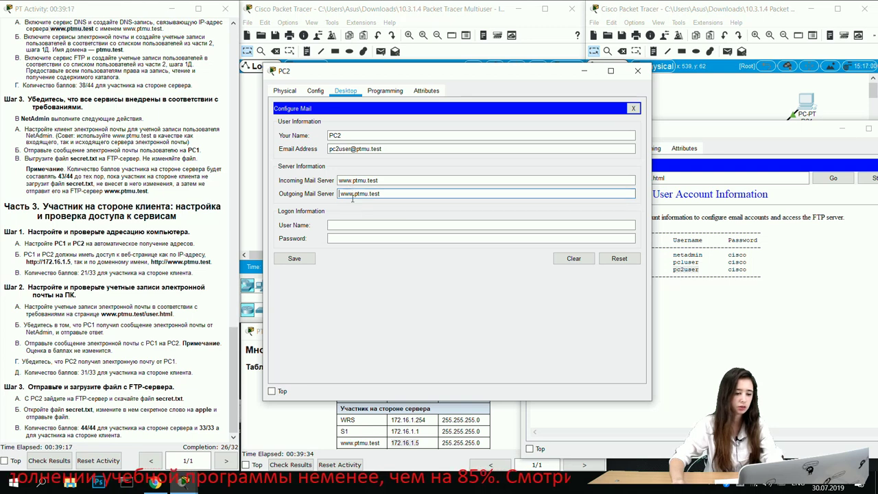
key("BackSpace")
Step: Enter pc2user as PC2's login user name
left_click(348, 225)
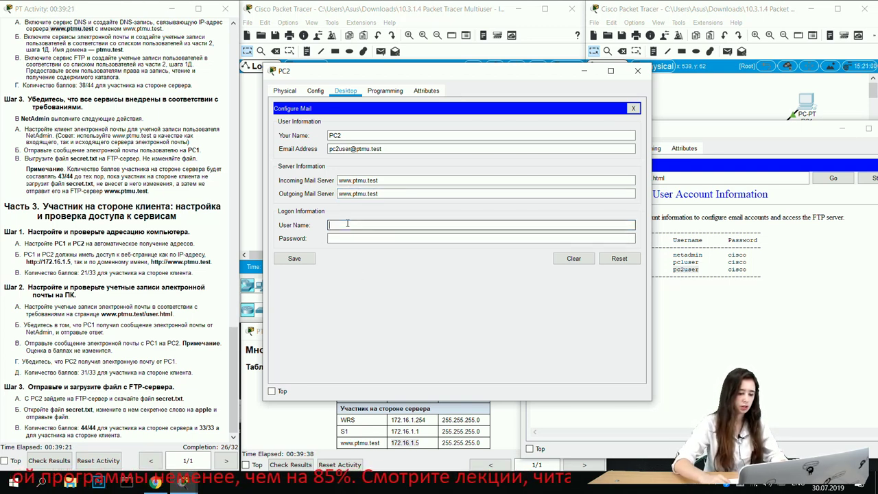
key("ctrl+v")
key("BackSpace")
key("BackSpace")
key("BackSpace")
key("BackSpace")
key("BackSpace")
key("BackSpace")
key("BackSpace")
key("BackSpace")
key("BackSpace")
key("BackSpace")
key("BackSpace")
key("BackSpace")
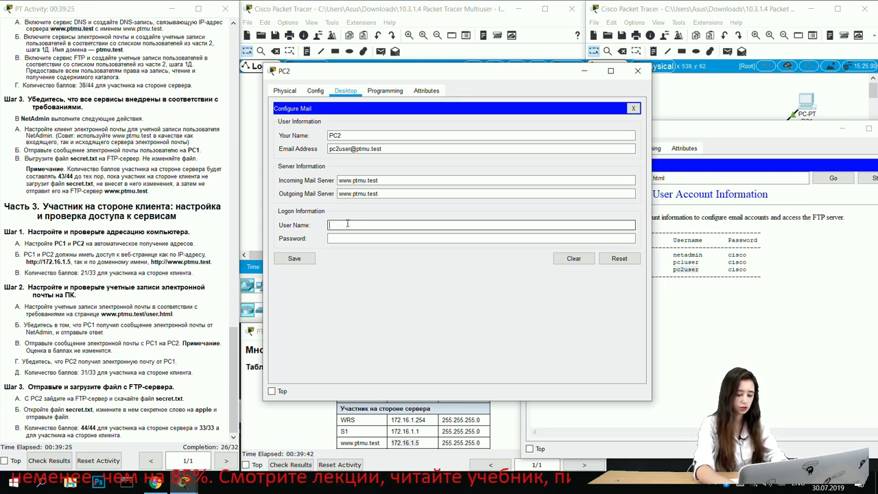
type("pc2us")
key("BackSpace")
key("BackSpace")
type("s")
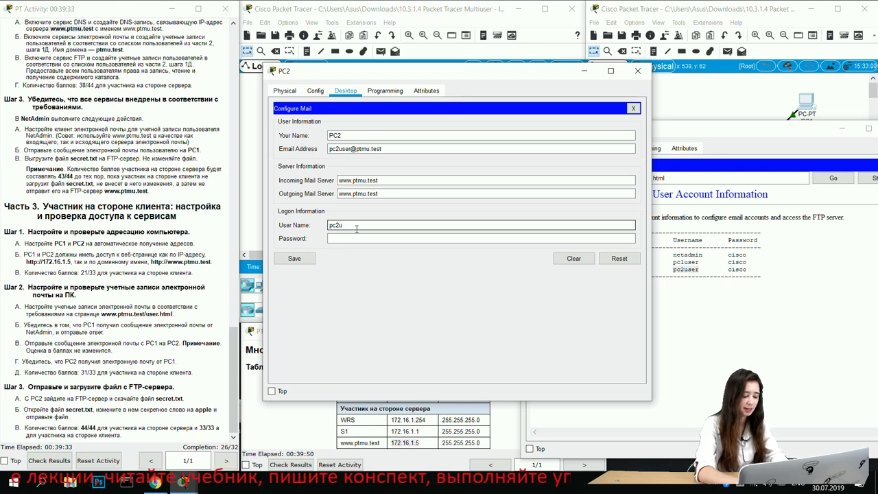
key("BackSpace")
key("BackSpace")
key("BackSpace")
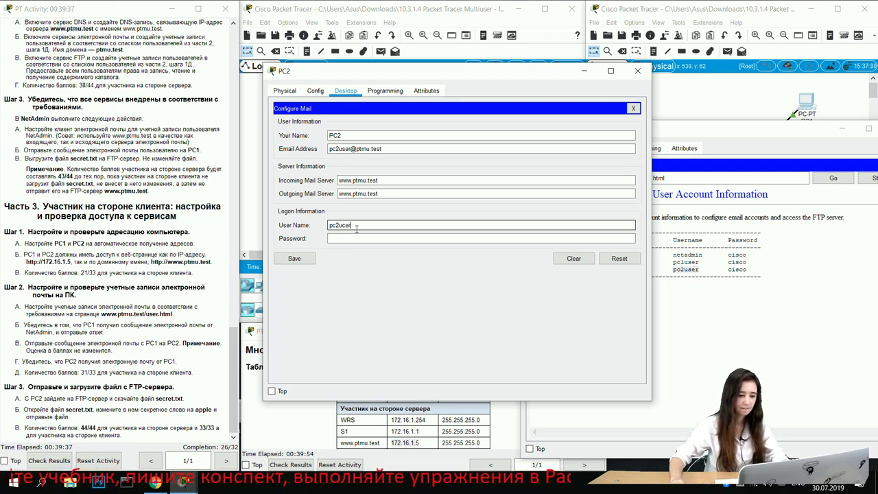
type("ser")
left_click(348, 239)
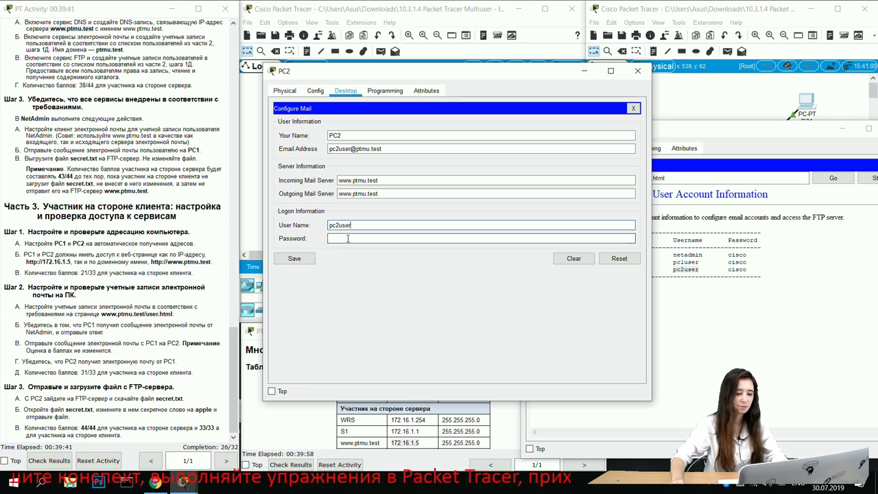
type("cisco")
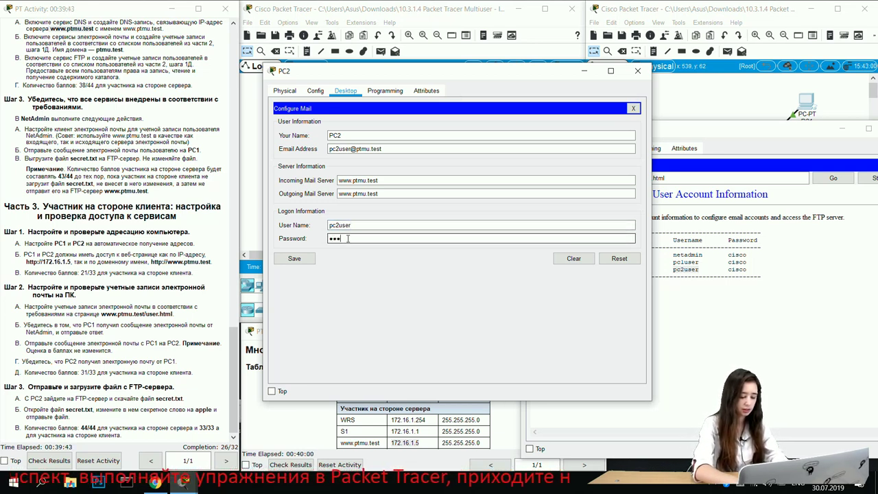
left_click(302, 264)
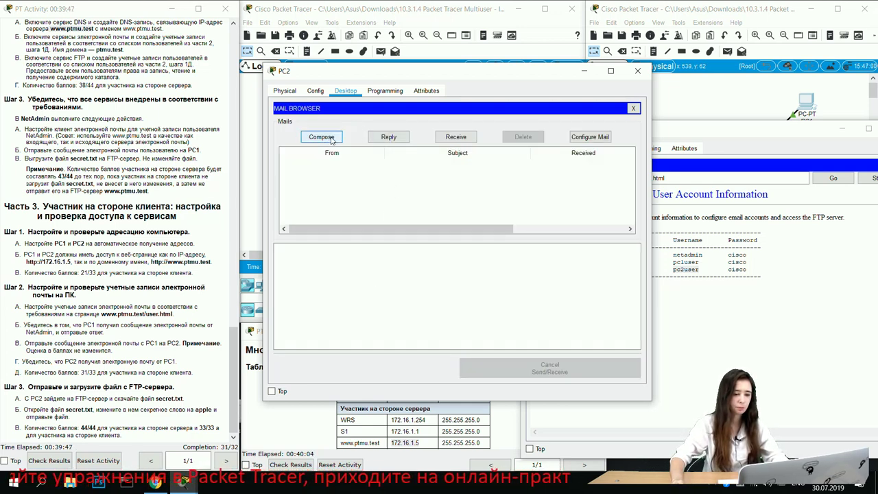
left_click(455, 136)
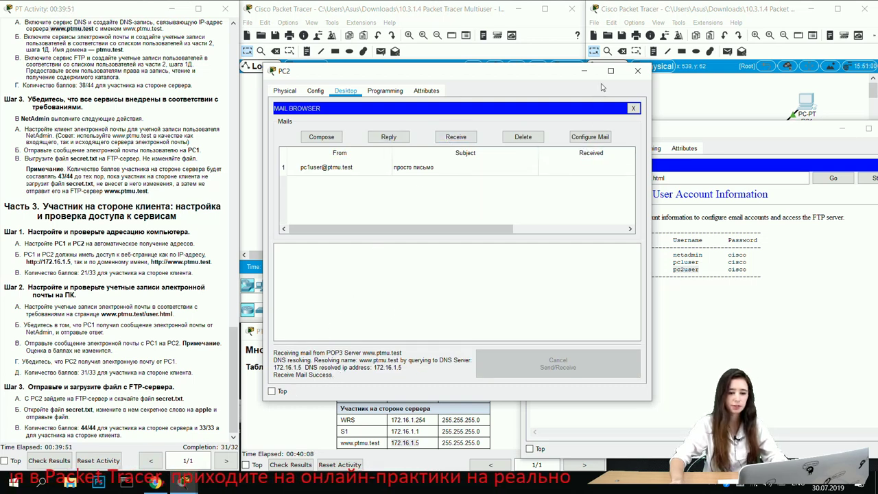
left_click(637, 70)
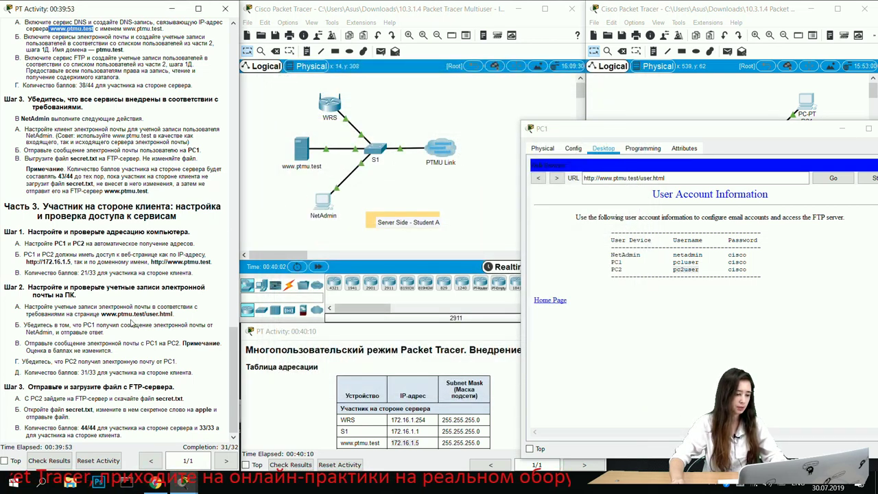
Step: Check the client score in the instructions, then close PC1's window and open PC2's desktop
left_click(83, 372)
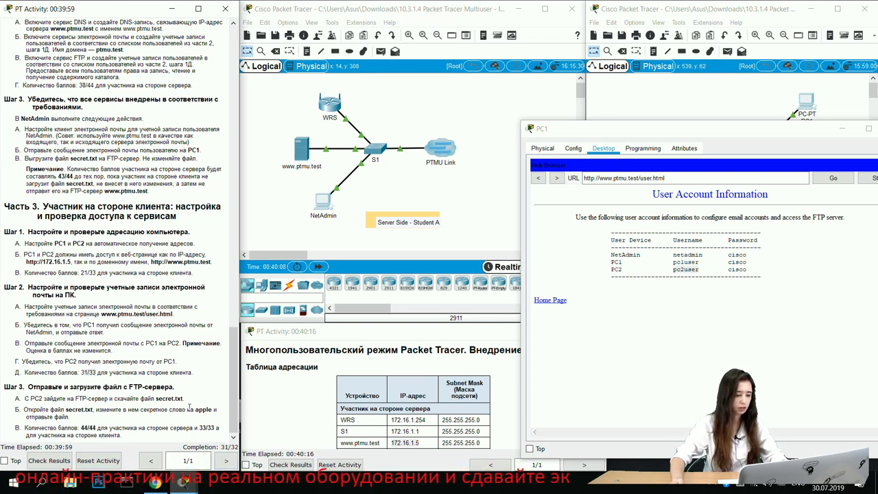
double_click(89, 372)
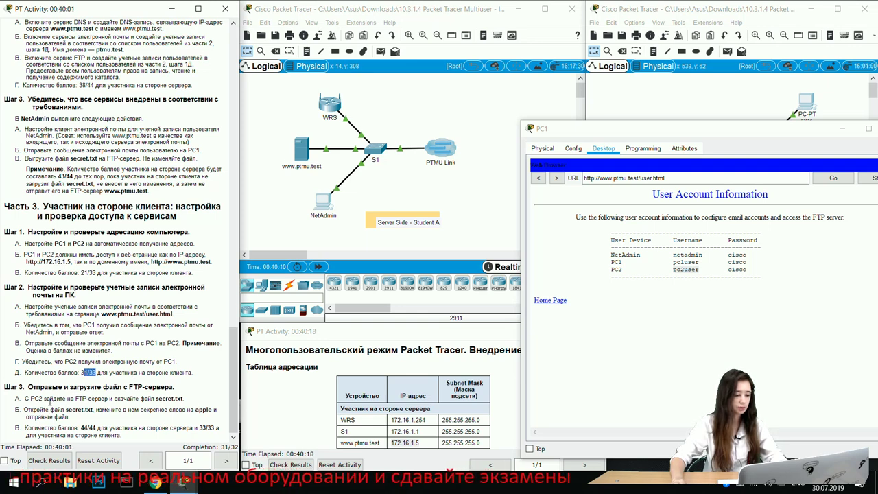
double_click(688, 269)
left_click_drag(809, 128, 654, 142)
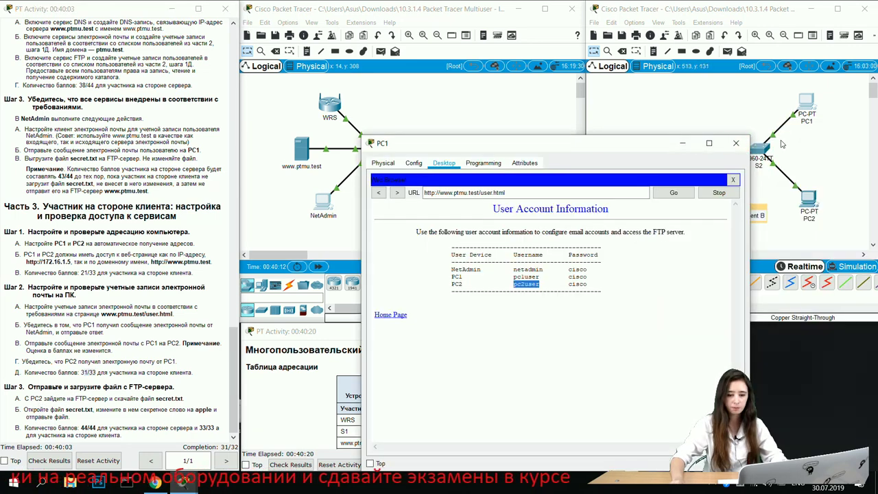
left_click(735, 142)
left_click(809, 199)
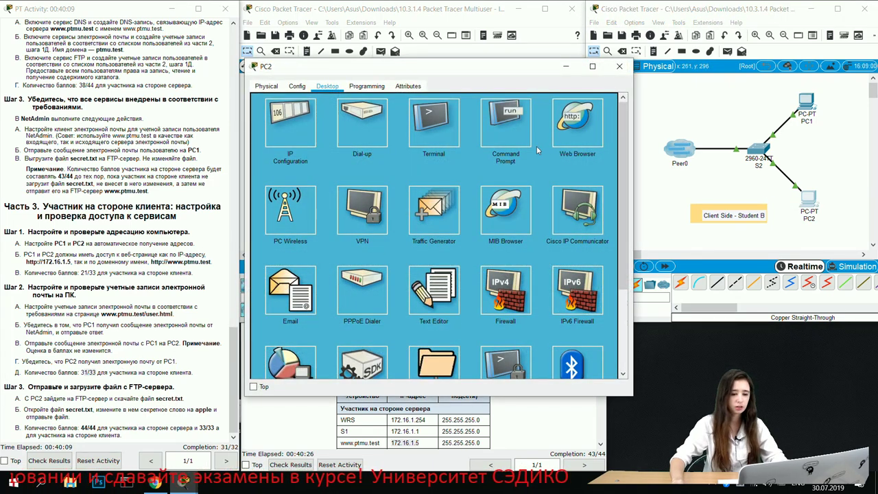
Step: From PC2's command line, connect to FTP server 172.16.1.5 and sign in as pc2user with the account password
left_click(506, 141)
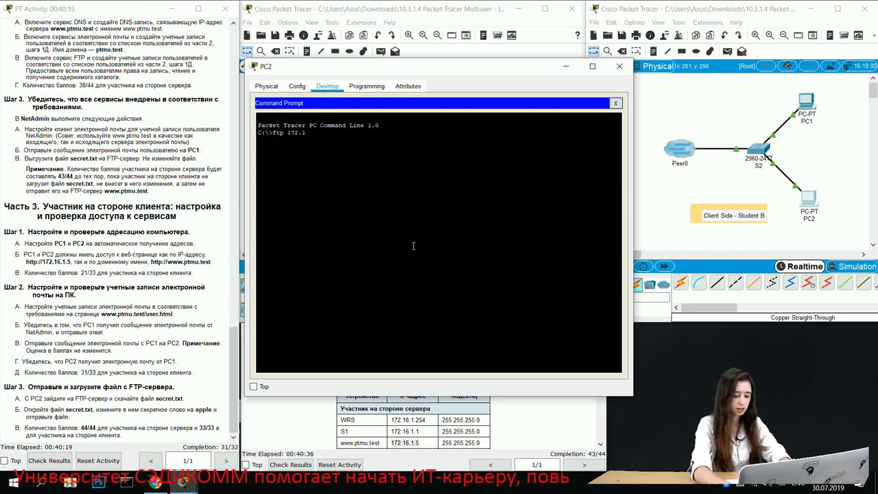
type("6.1.5")
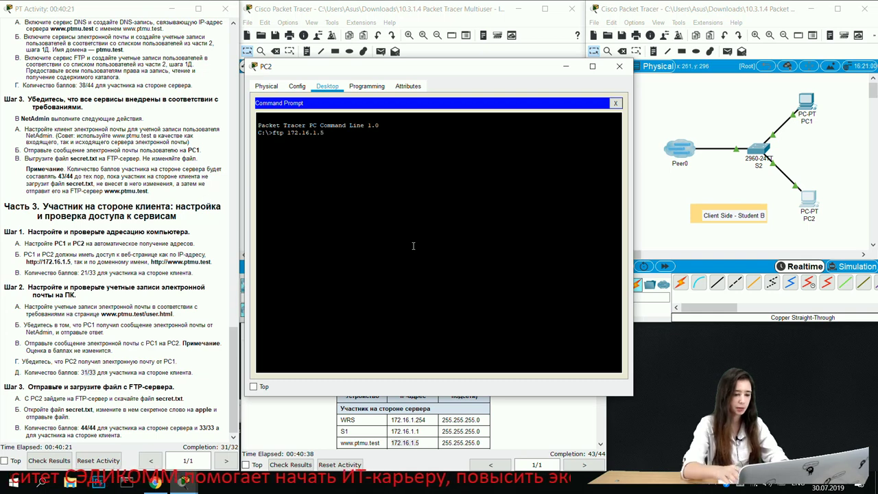
left_click_drag(392, 442, 416, 446)
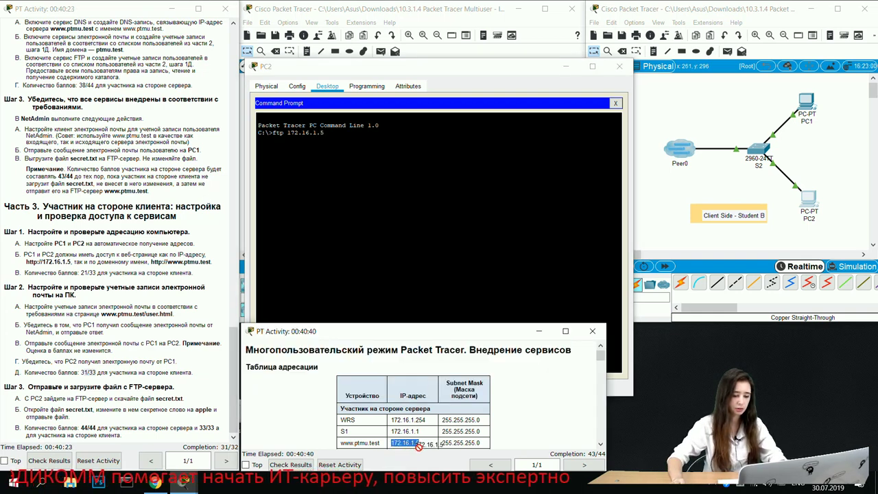
left_click(383, 264)
key("Return")
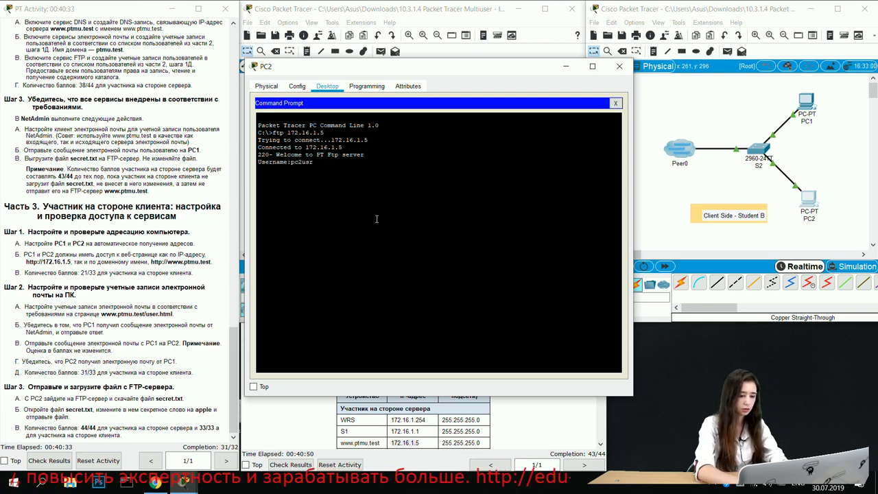
key("Return")
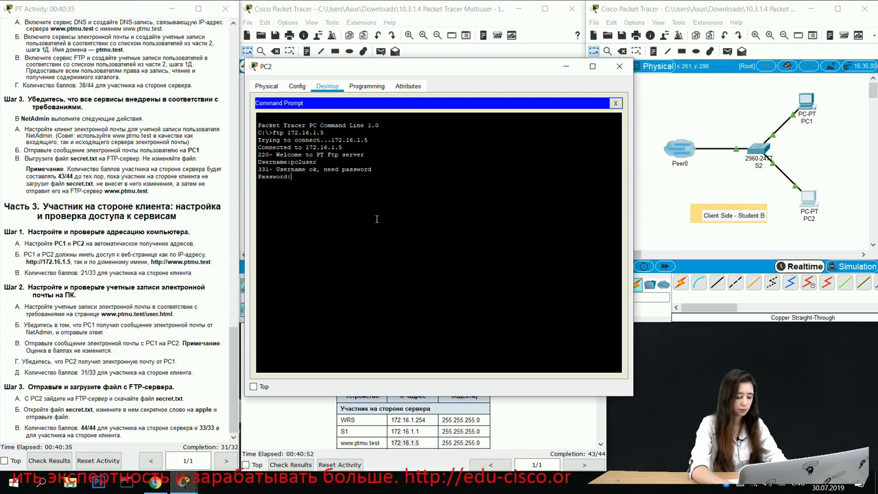
key("Return")
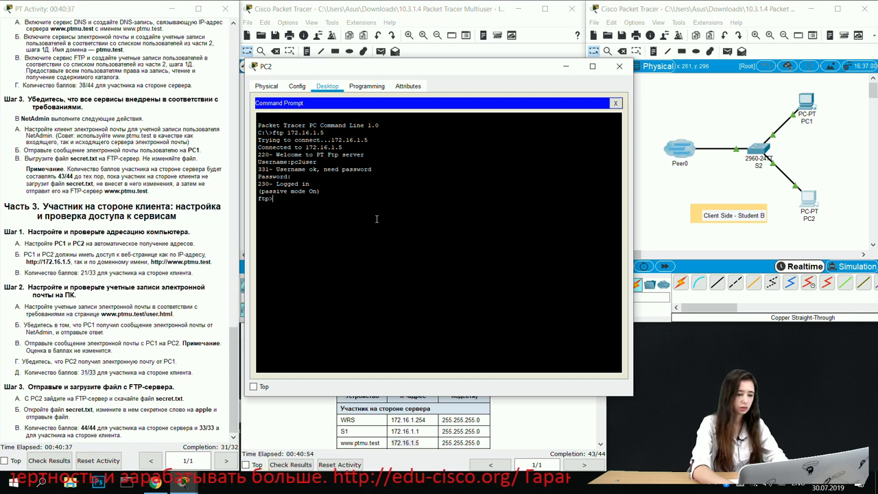
Step: List the available FTP commands with ? and enter the get command
key("Return")
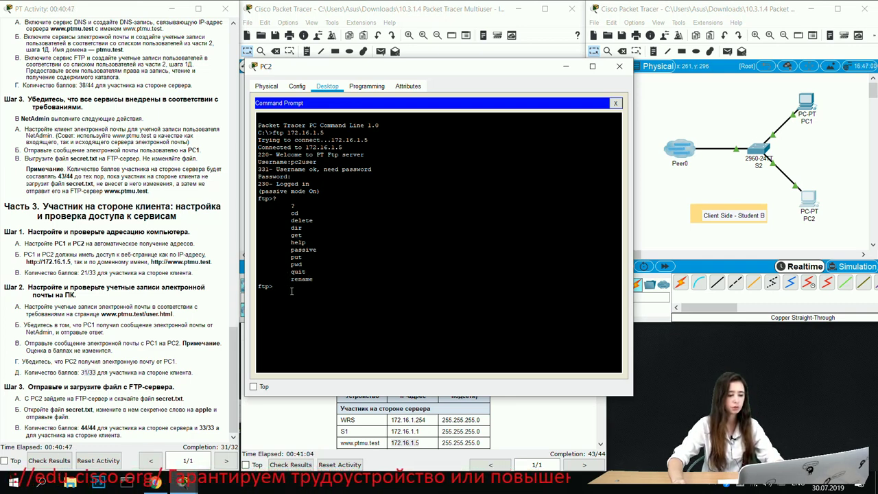
type("het")
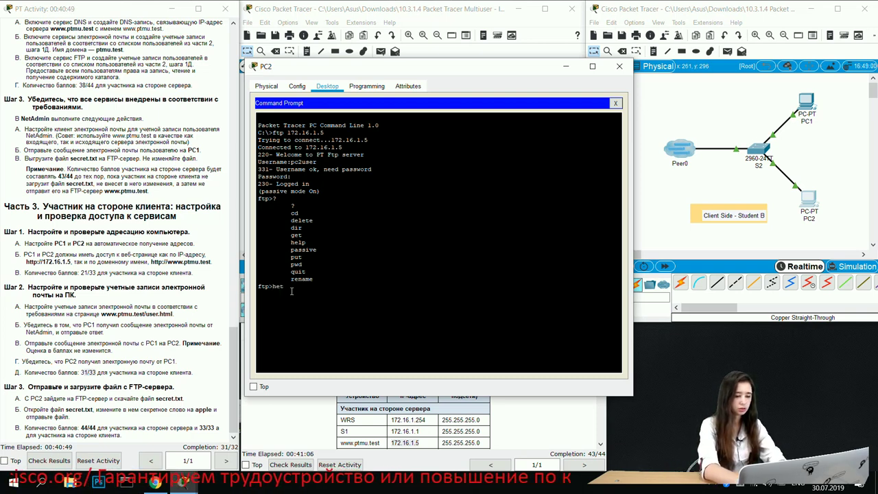
key("BackSpace")
key("BackSpace")
key("BackSpace")
type("get")
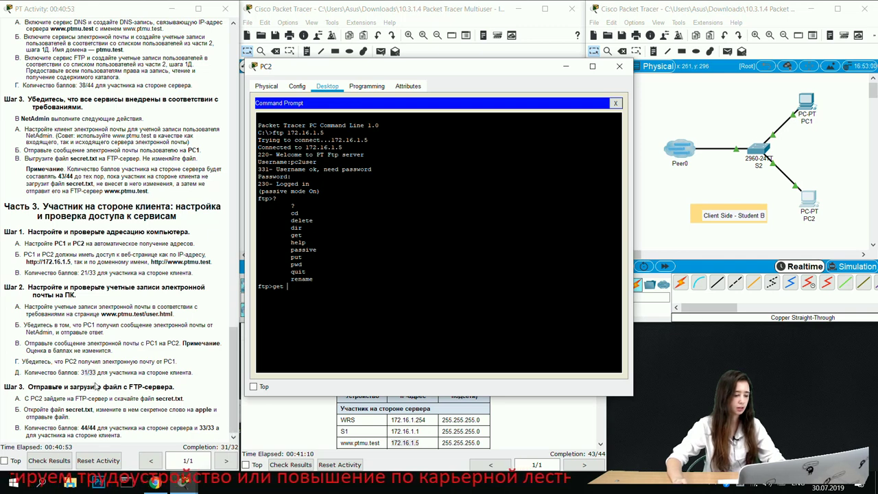
Step: Paste secret.txt after get and download the 26-byte file from the server
left_click_drag(66, 410, 93, 410)
key("ctrl+c")
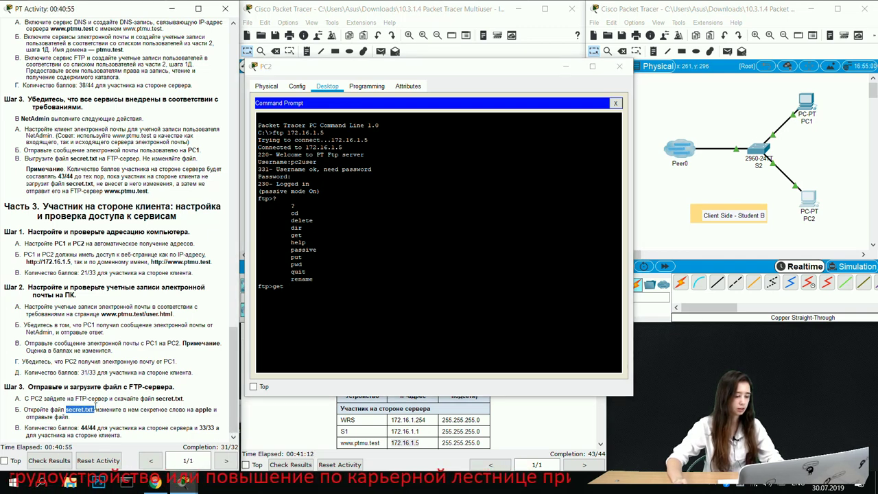
left_click(290, 307)
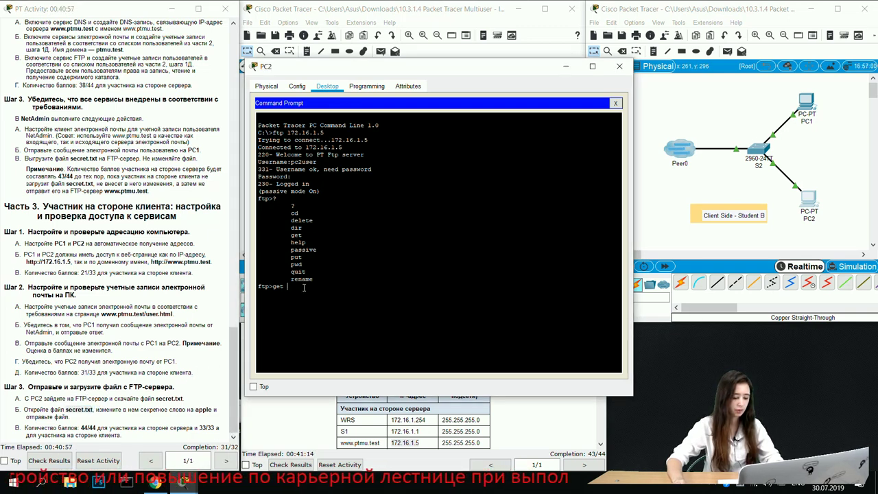
right_click(296, 290)
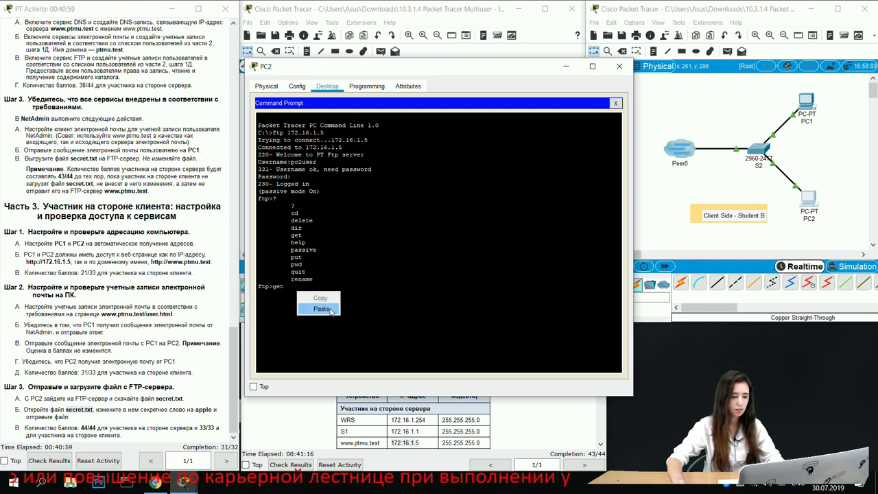
left_click(321, 308)
key("Return")
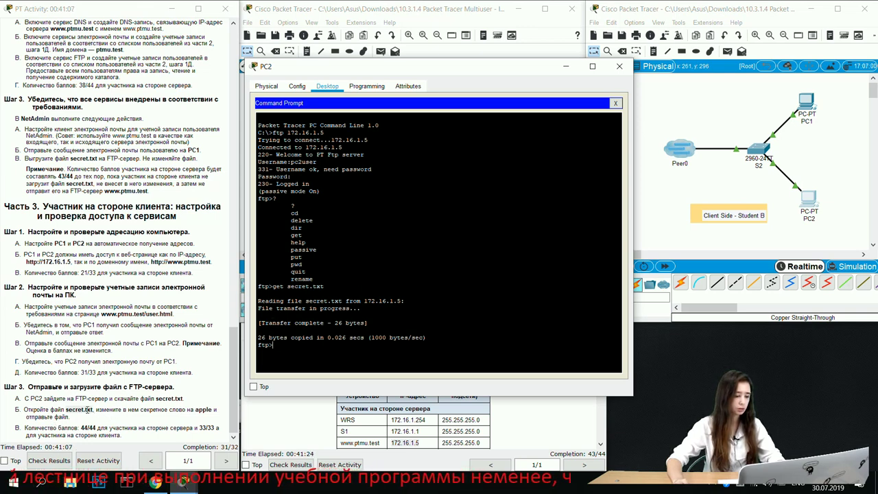
left_click_drag(94, 409, 213, 415)
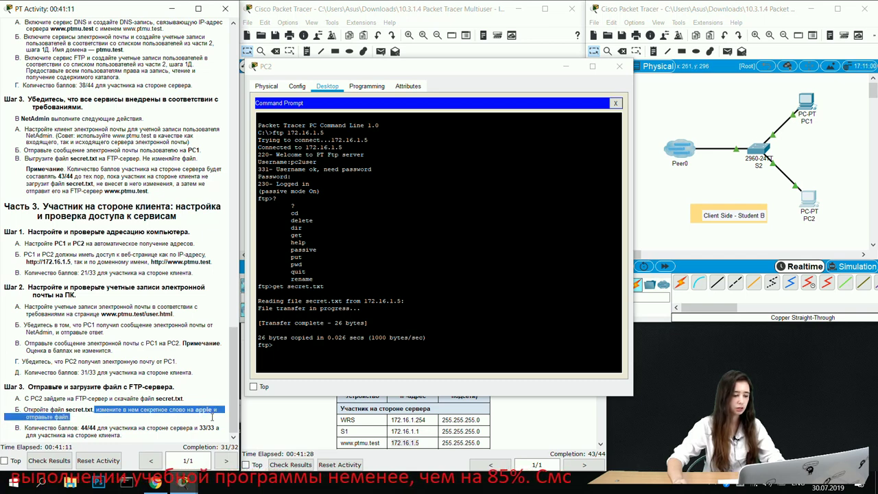
left_click(163, 425)
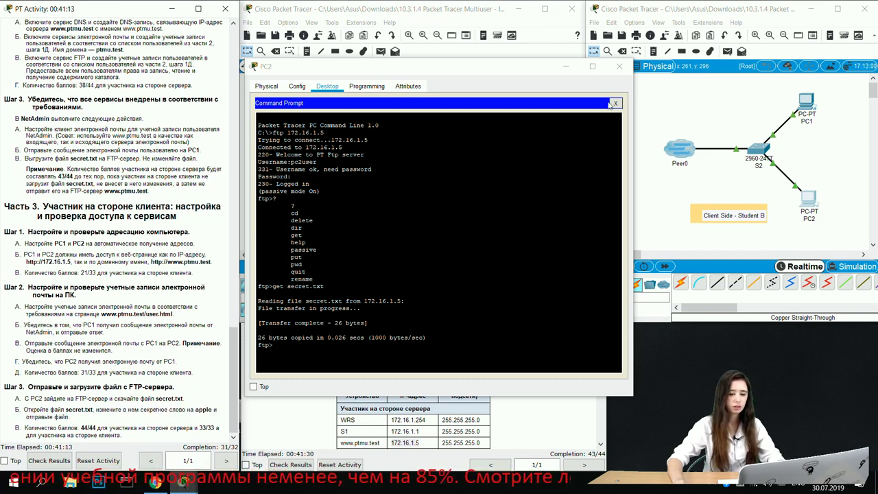
Step: Close the command line and open secret.txt in PC2's Text Editor, revealing the word banana
left_click(615, 103)
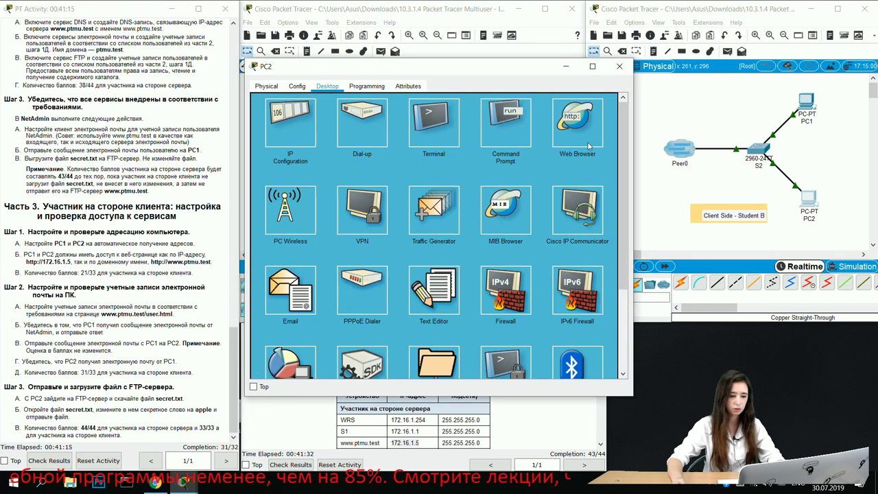
scroll(480, 206, "down", 1)
left_click(434, 264)
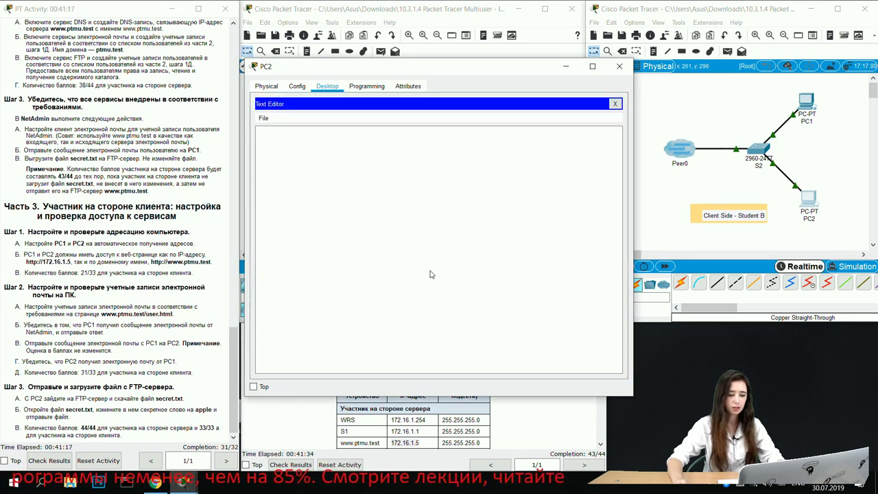
left_click(263, 118)
left_click(289, 140)
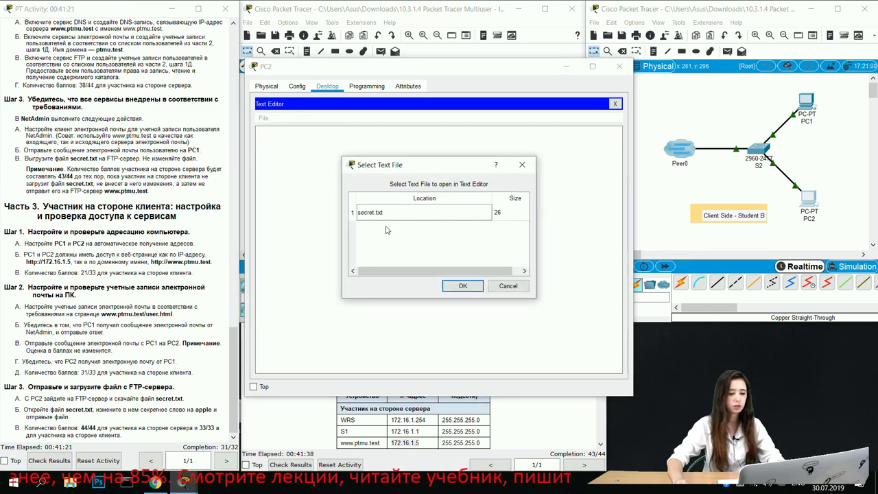
left_click(380, 213)
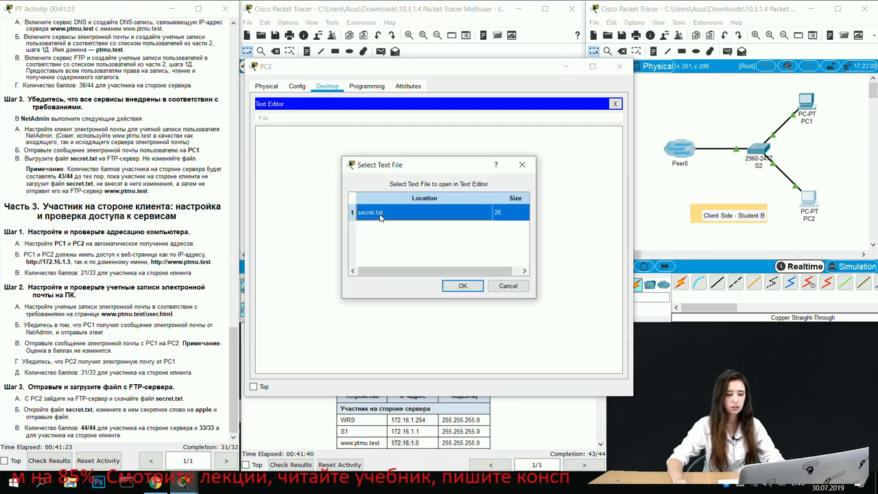
left_click(462, 286)
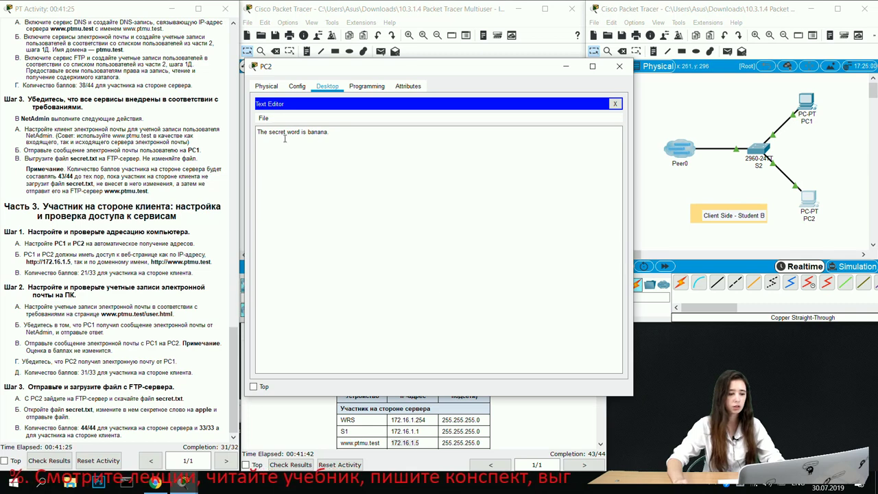
left_click_drag(307, 131, 319, 133)
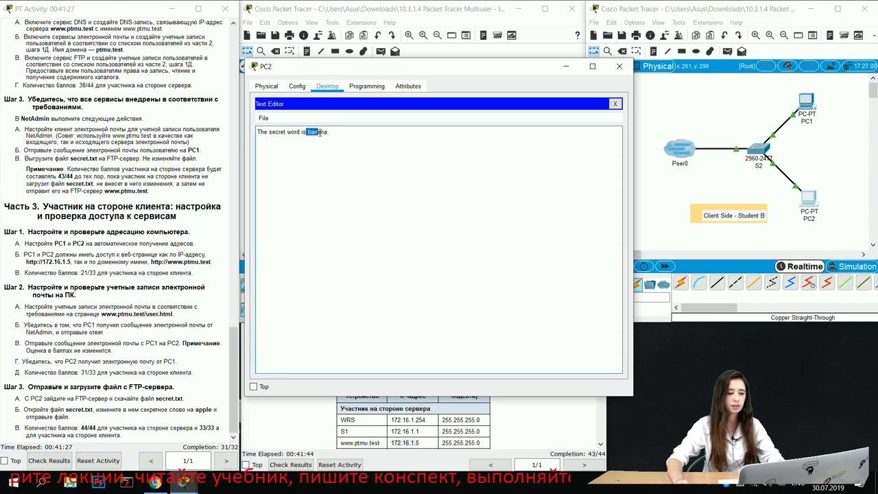